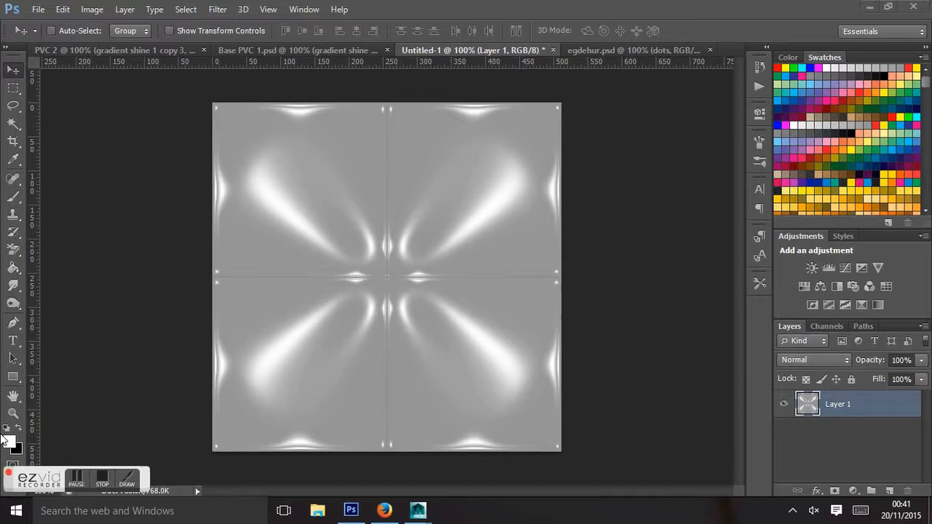
- Resize the PVC 2 document to 256 × 256 pixels with proportions constrained, using Bilinear resampling
left_click(54, 49)
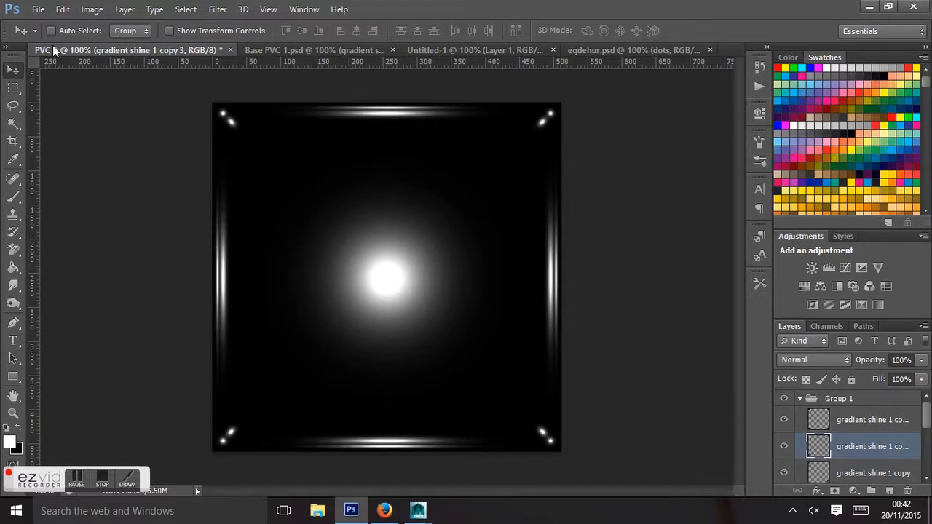
left_click(81, 15)
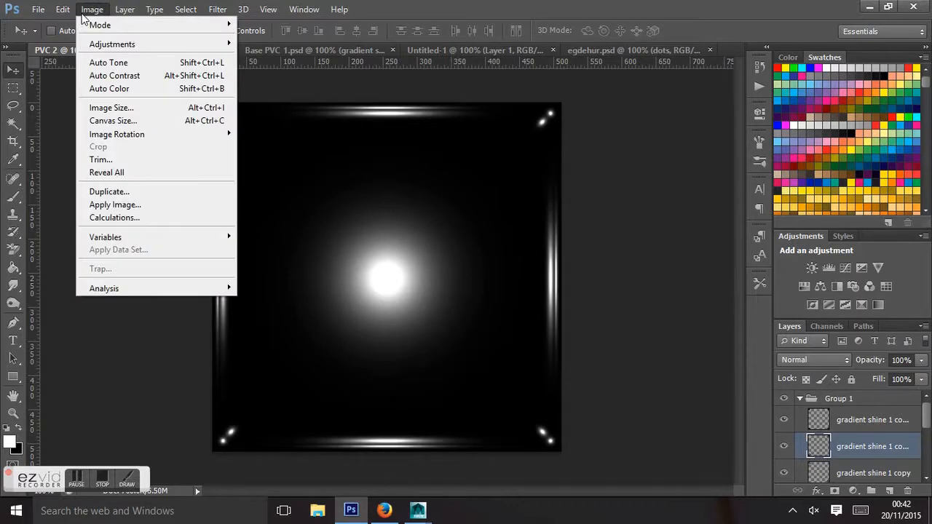
left_click(117, 108)
left_click(327, 278)
left_click(327, 279)
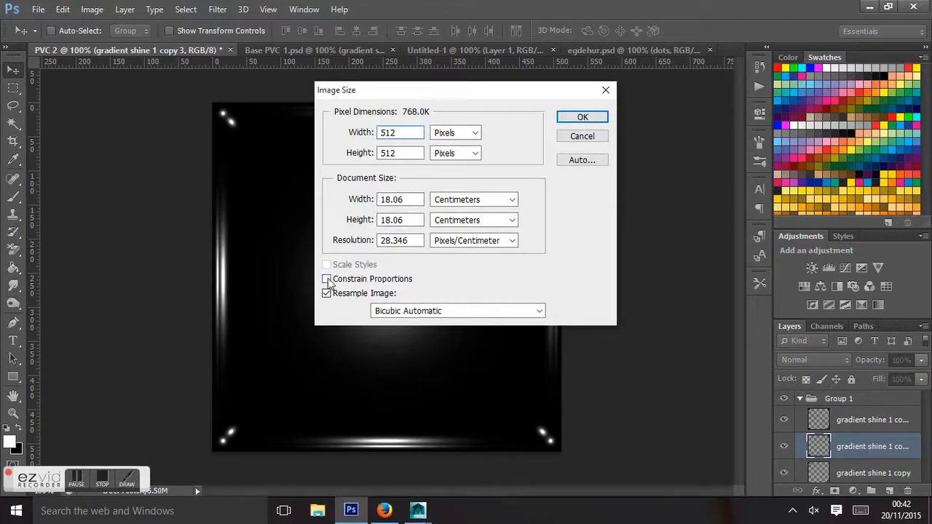
left_click_drag(414, 131, 331, 139)
type("256")
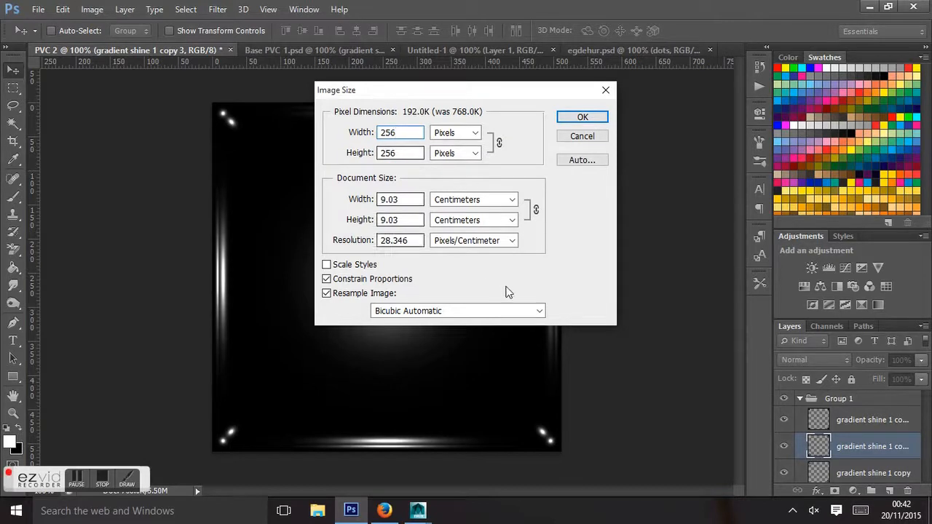
left_click(538, 311)
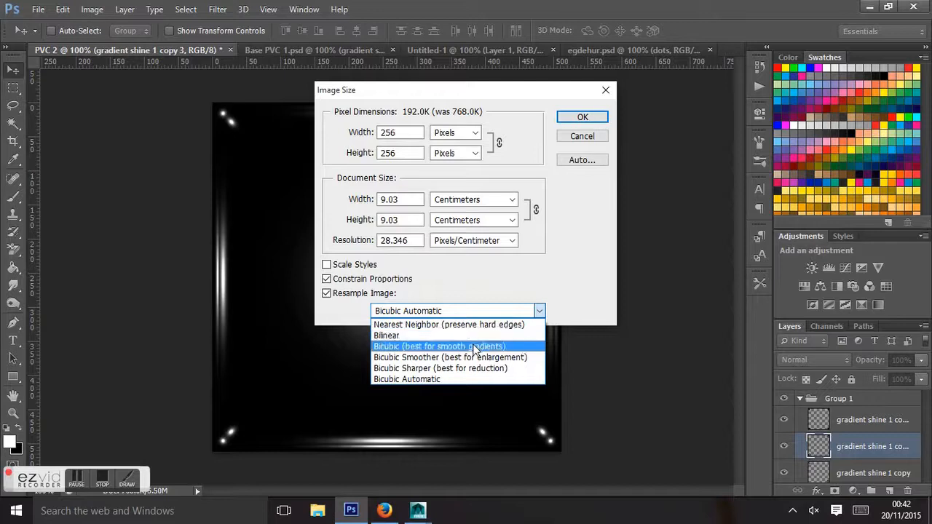
left_click(445, 334)
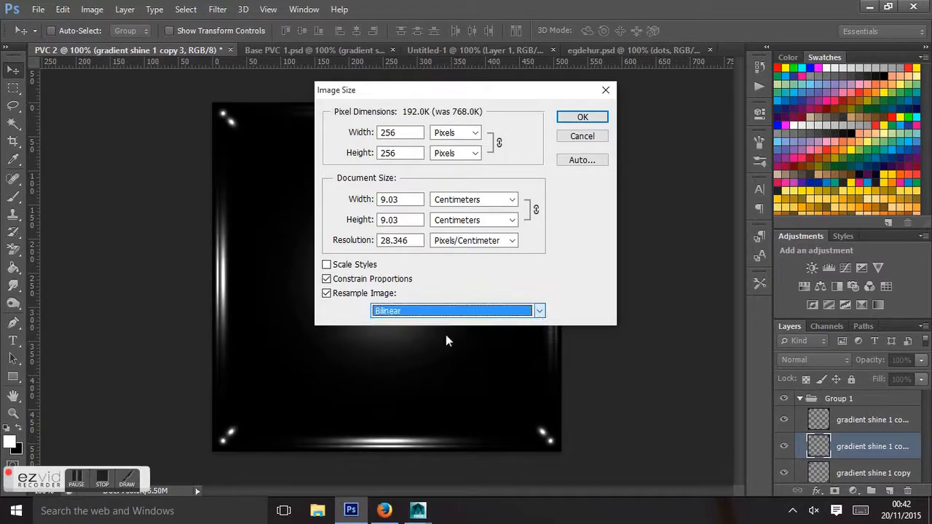
left_click(583, 117)
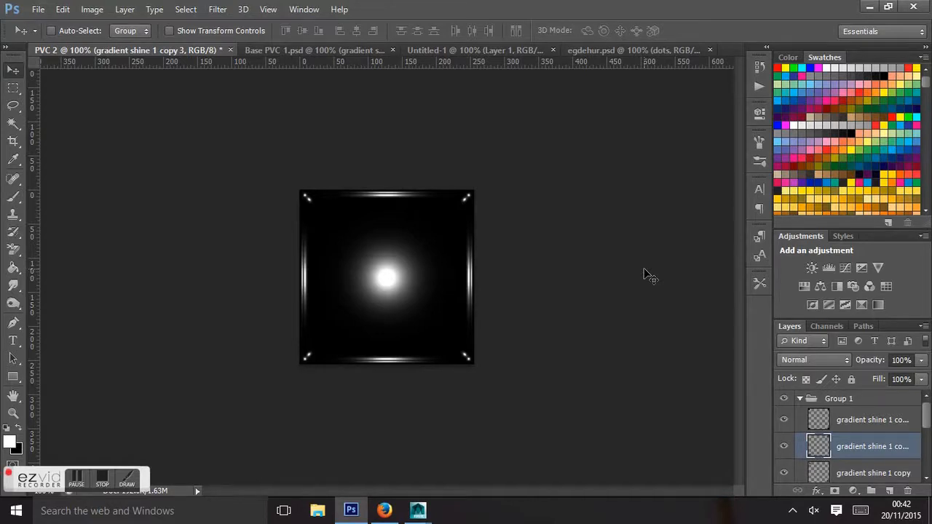
- Collapse Group 1 and add a new Normal-mode layer above it
left_click(869, 420)
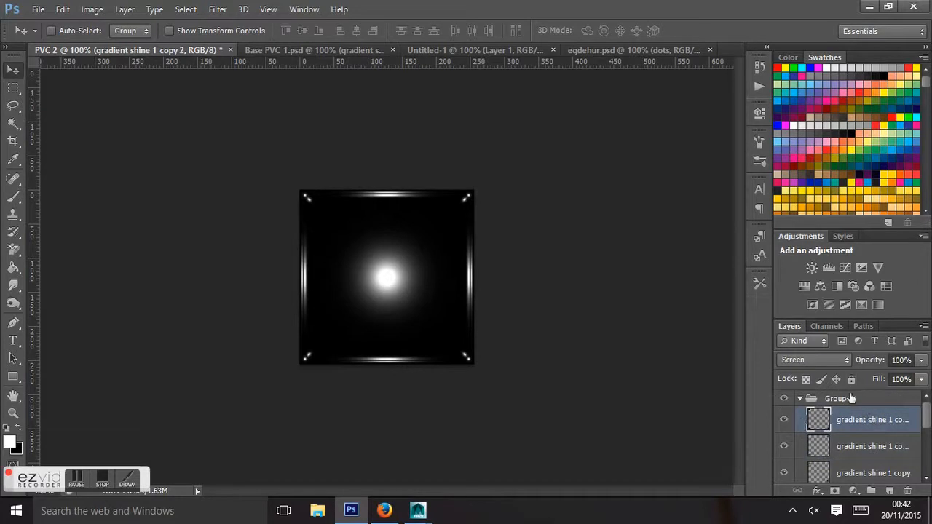
left_click(800, 401)
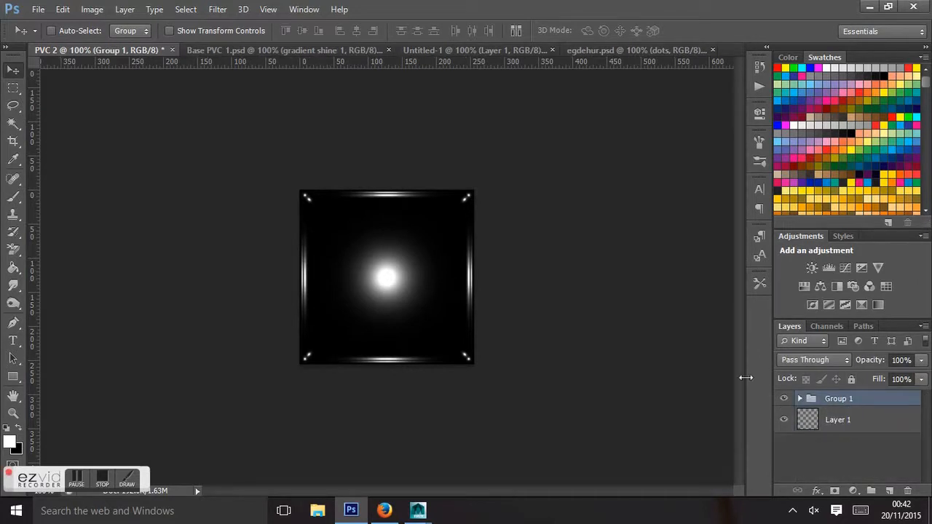
left_click(124, 10)
mouse_move(126, 24)
left_click(300, 24)
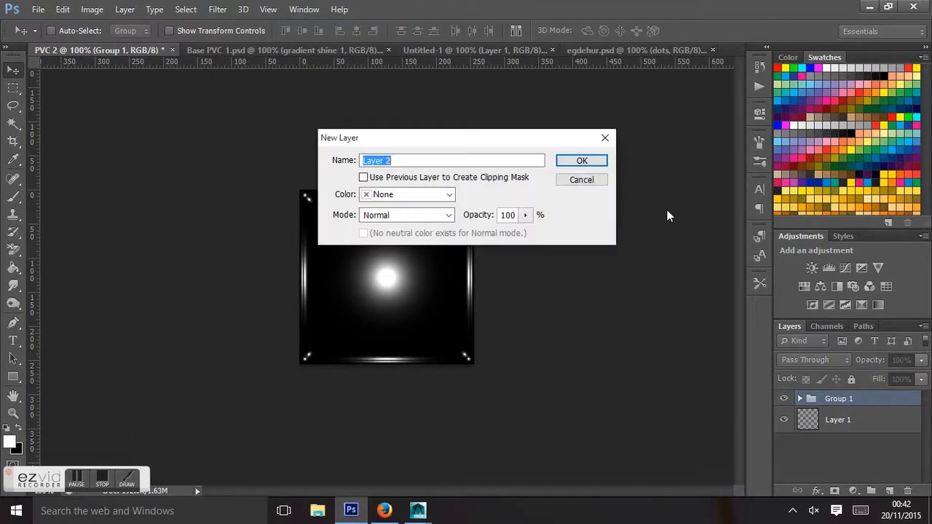
left_click(568, 161)
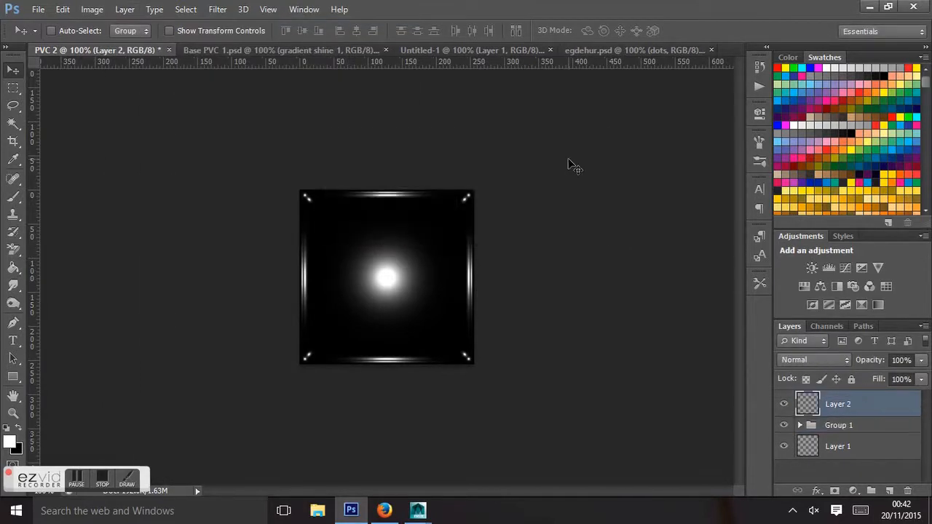
- Fill the new layer with a red swatch using the Paint Bucket, then refill it with a darker red
scroll(821, 109, "down", 5)
scroll(821, 109, "down", 1)
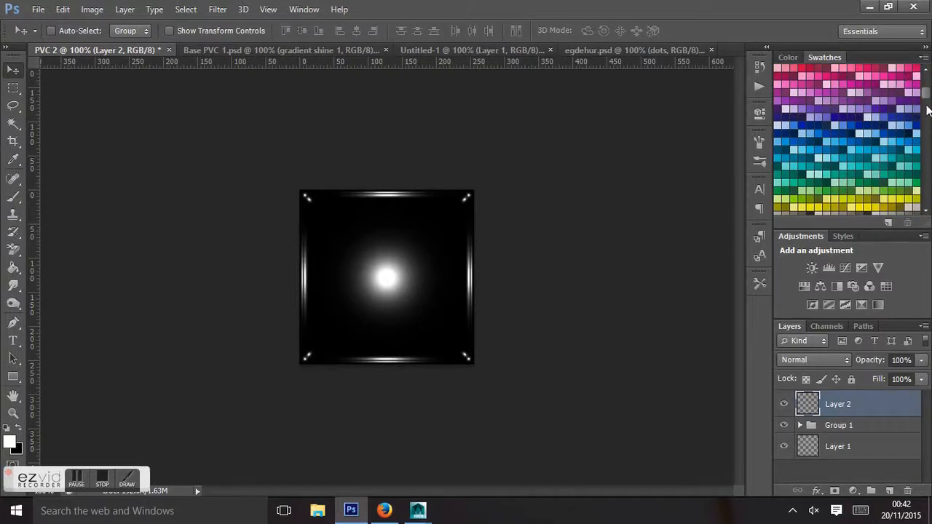
left_click_drag(926, 95, 914, 204)
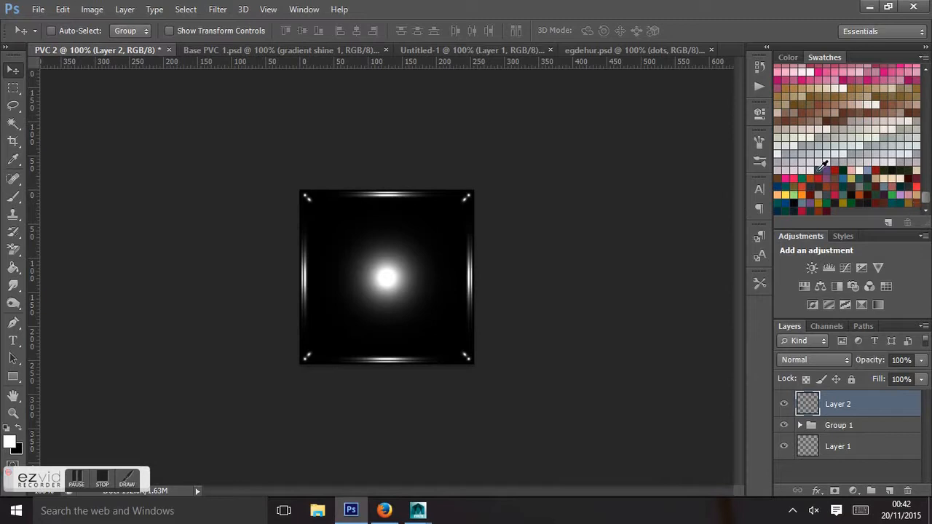
left_click(831, 171)
left_click(13, 269)
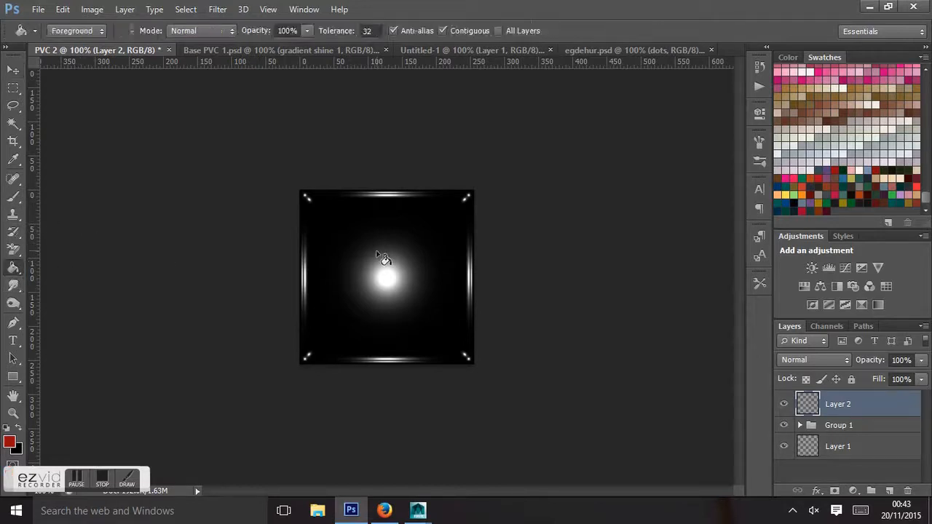
left_click(358, 265)
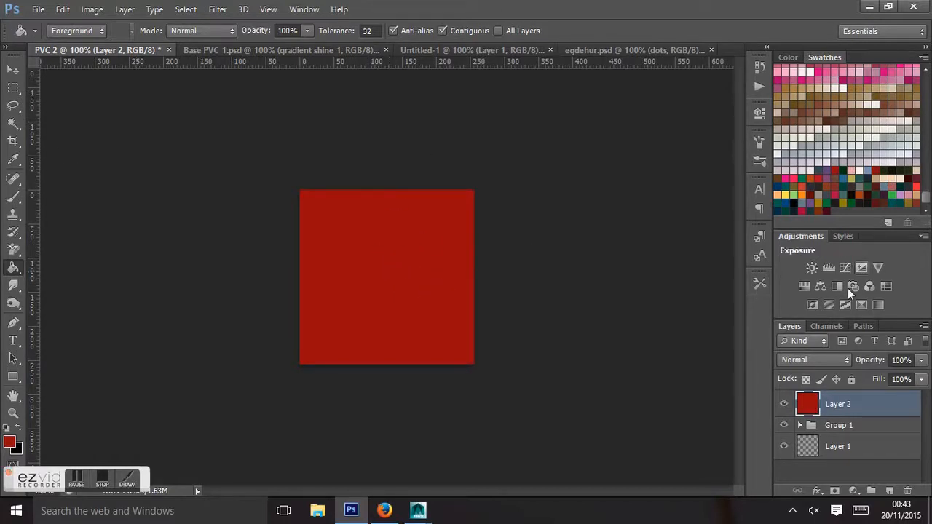
left_click(809, 189)
left_click(453, 255)
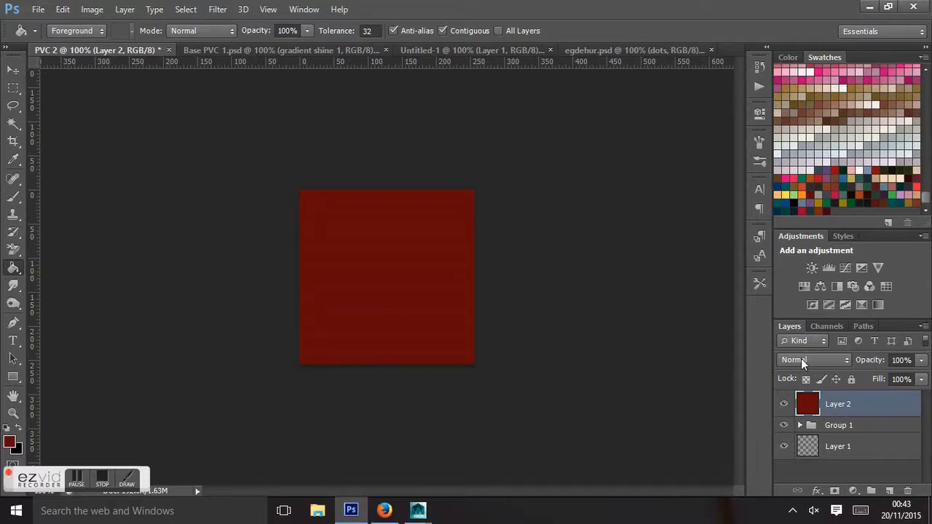
- Try the Soft Light, Overlay, Hard Light and Multiply blend modes on the dark red layer
left_click(848, 358)
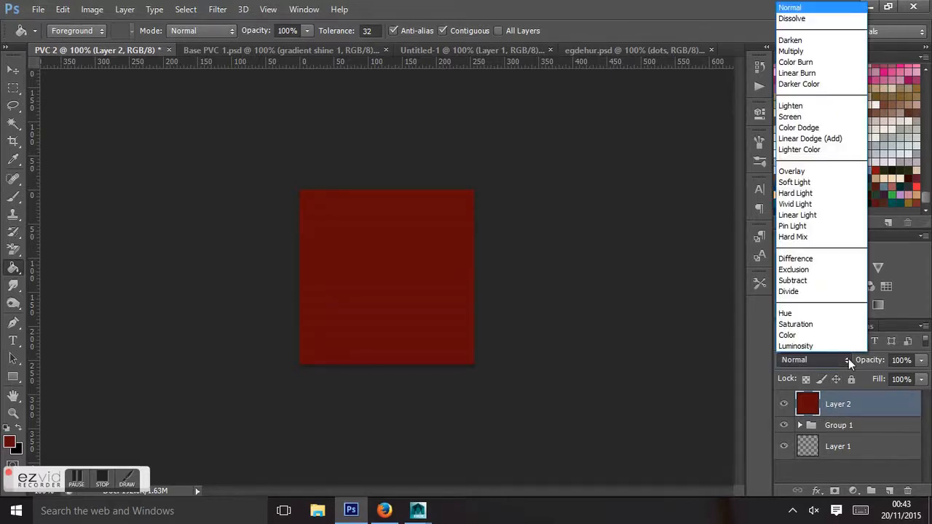
left_click(833, 180)
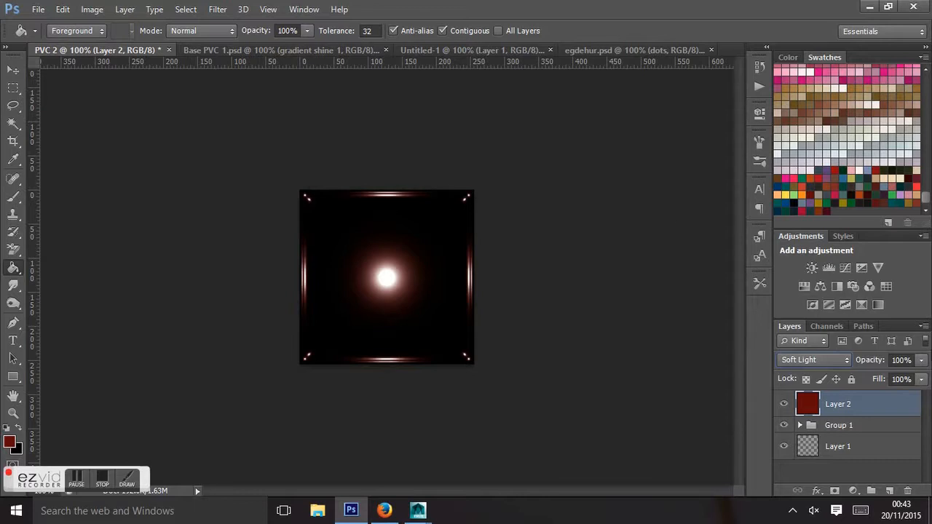
left_click(843, 356)
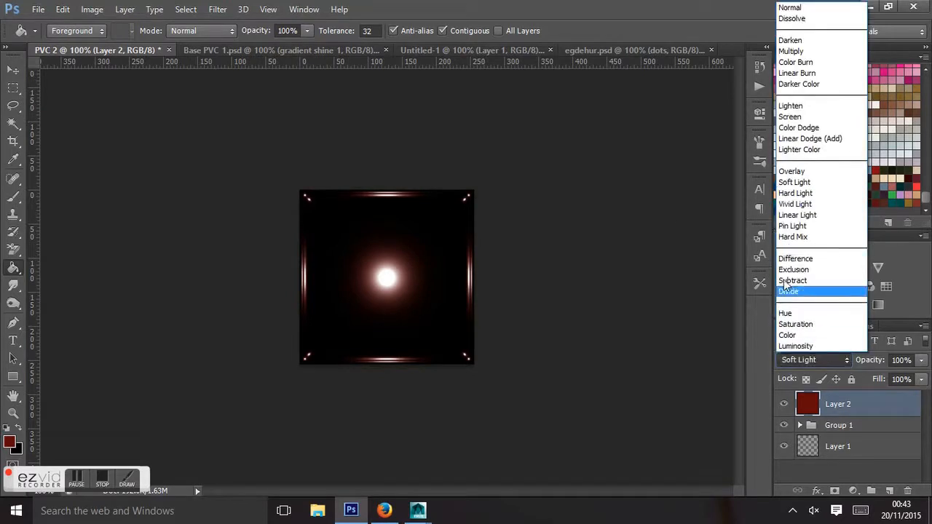
left_click(790, 172)
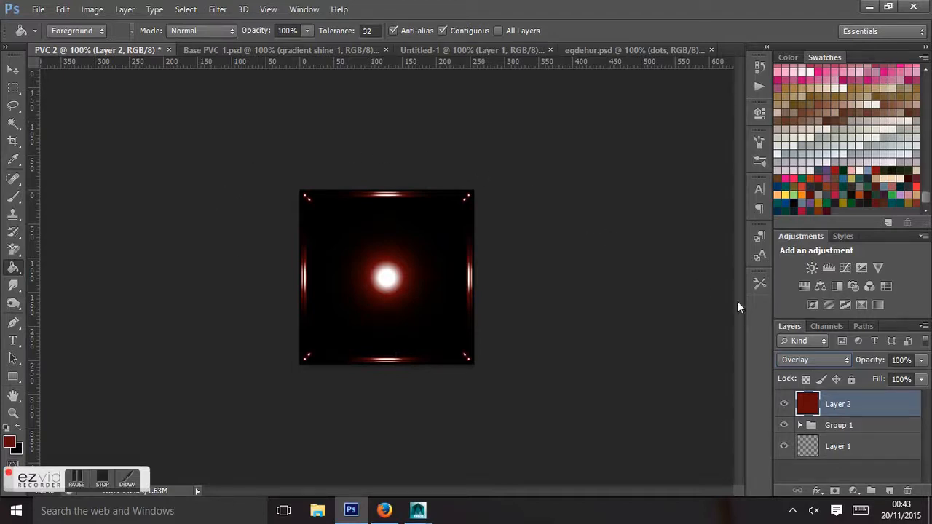
left_click(848, 359)
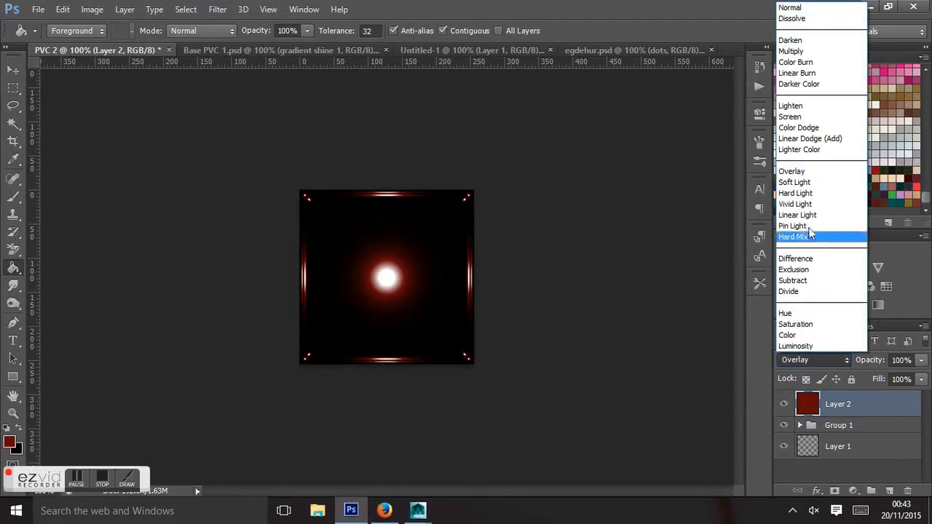
left_click(795, 194)
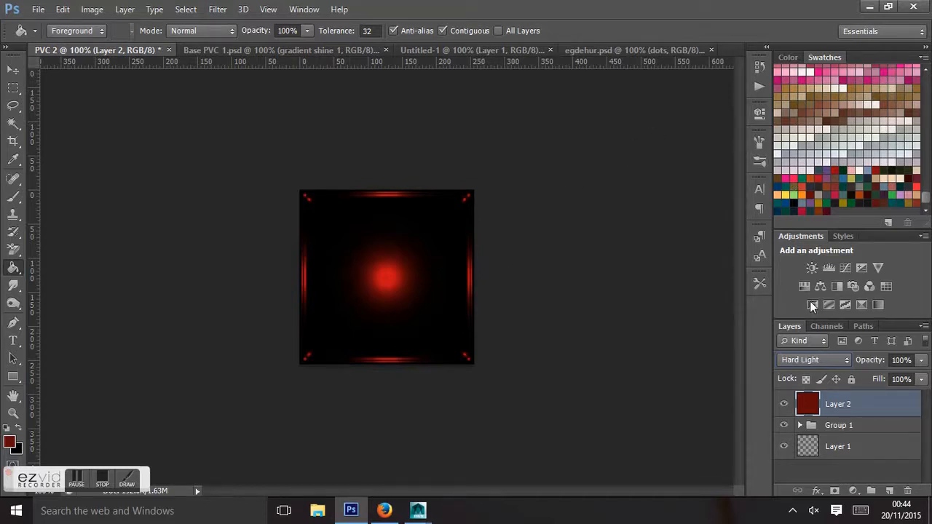
left_click(849, 359)
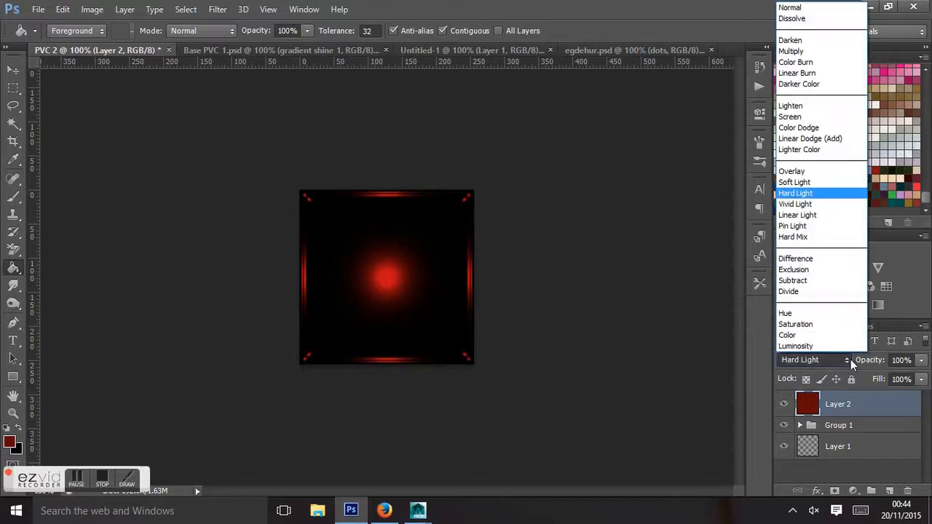
left_click(795, 51)
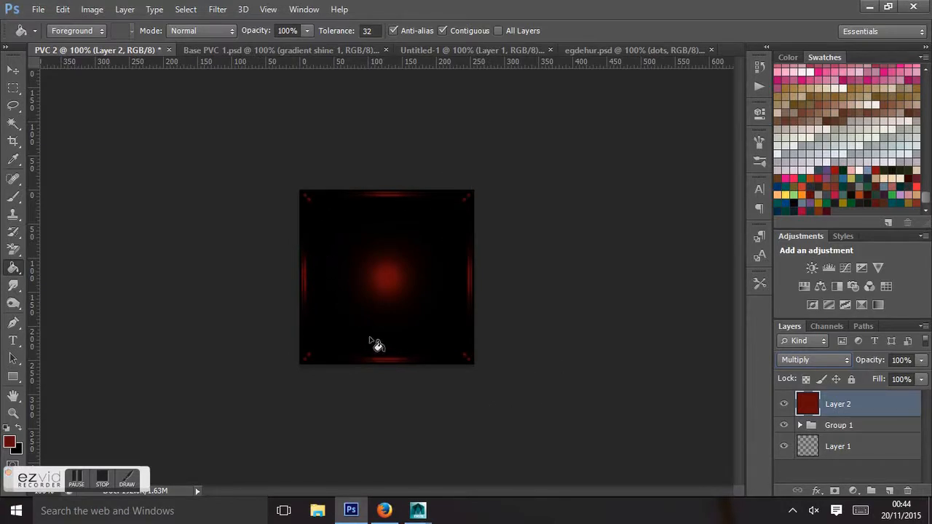
- Set the dark red layer's blend mode to Screen
left_click(843, 361)
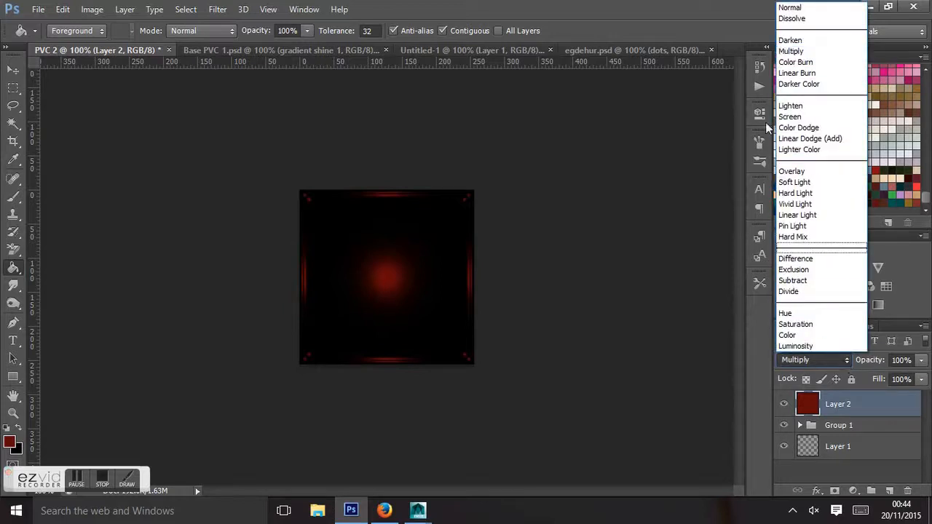
left_click(790, 116)
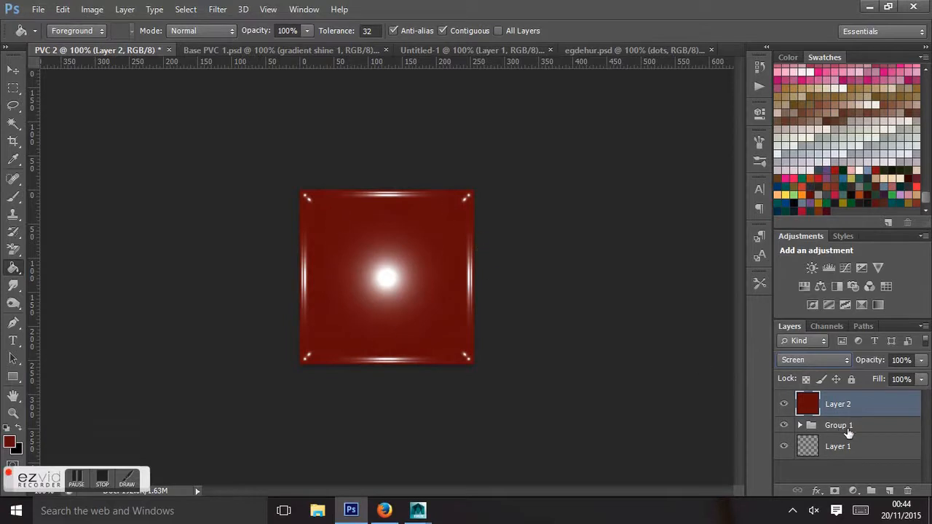
- Add another new layer above the dark red layer with its mode set to Soft Light
left_click(124, 9)
mouse_move(134, 26)
left_click(299, 24)
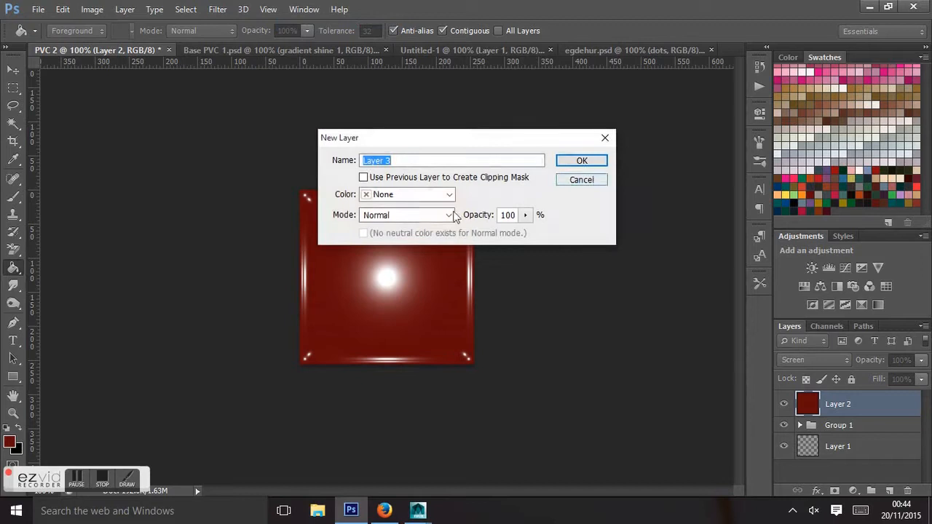
left_click(446, 215)
left_click(390, 179)
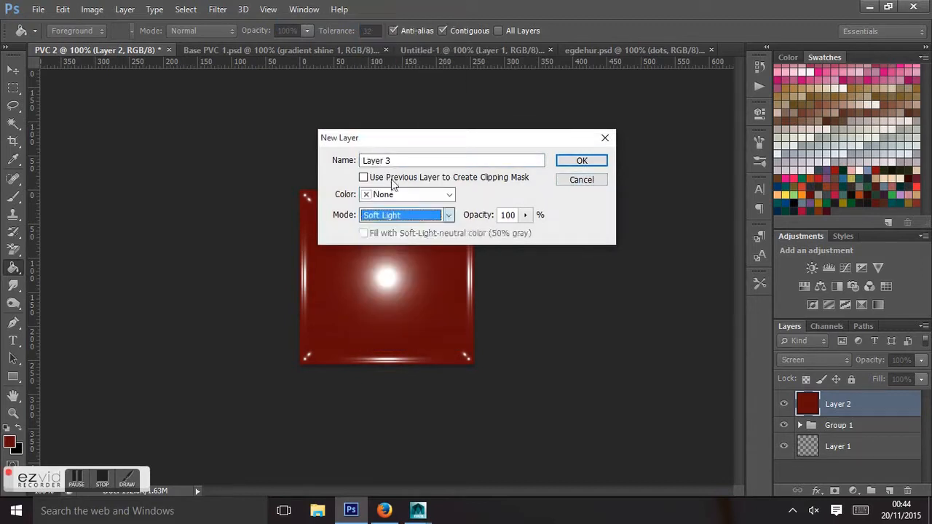
left_click(594, 166)
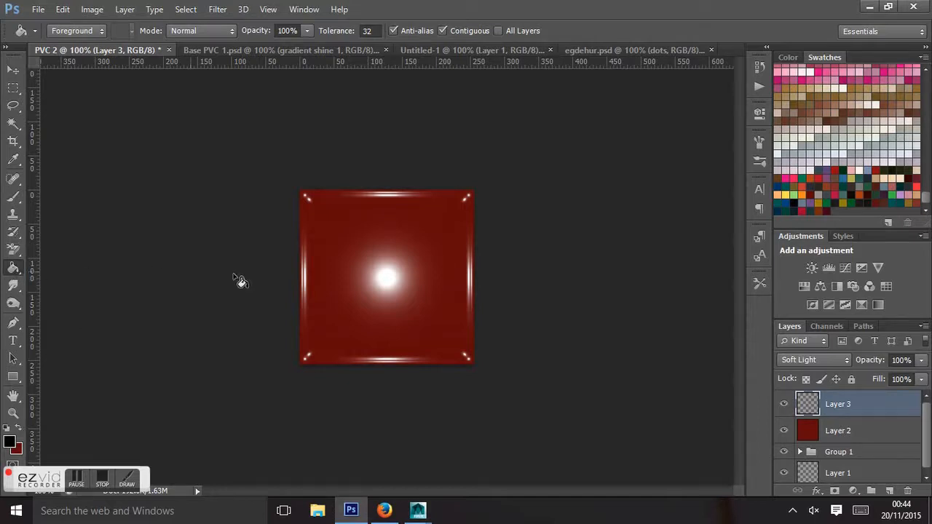
- Try black, light grey and dark grey fills on the Soft Light layer
left_click(347, 295)
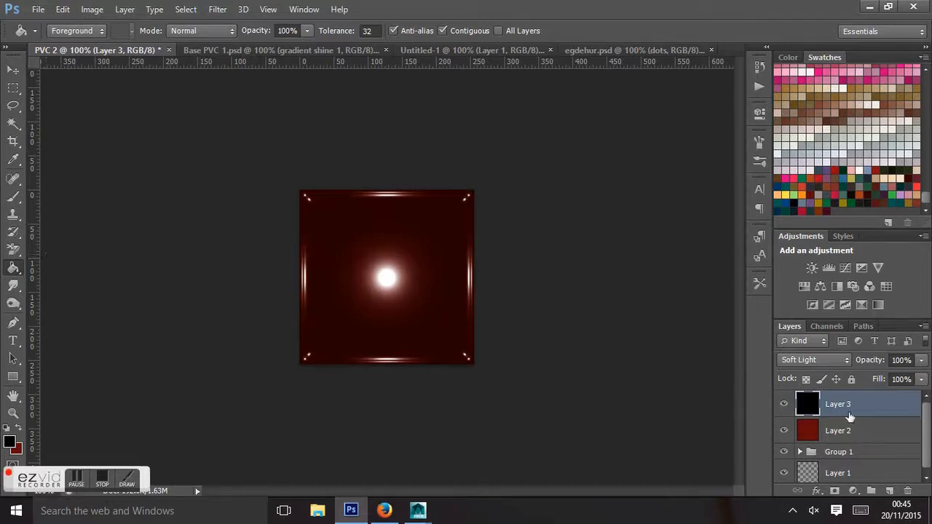
left_click_drag(927, 201, 927, 79)
left_click(900, 67)
left_click(299, 269)
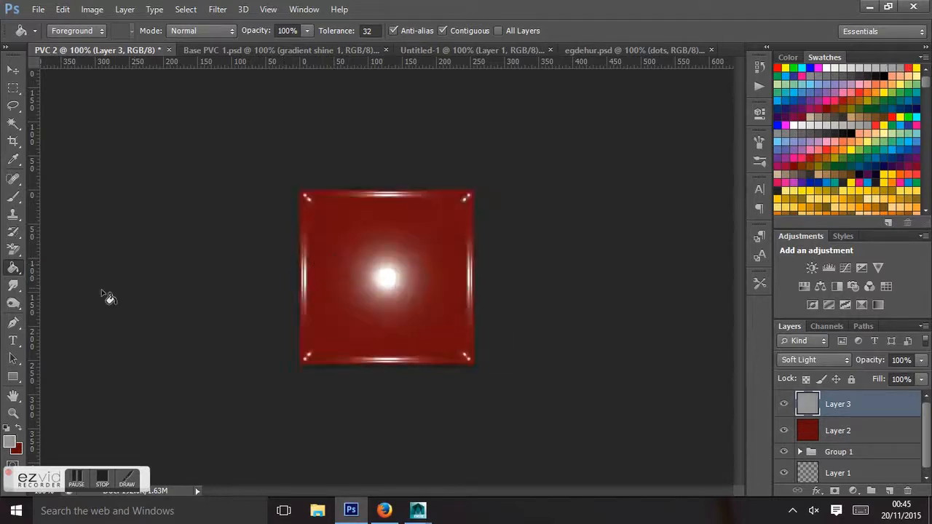
left_click(842, 78)
left_click(360, 274)
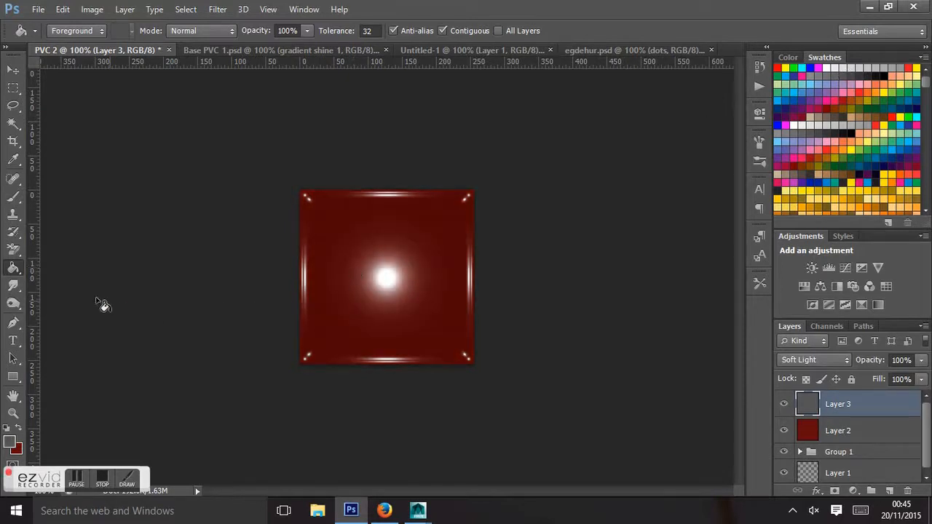
- Refill the Screen-mode Layer 2 with the bright red swatch
left_click(776, 67)
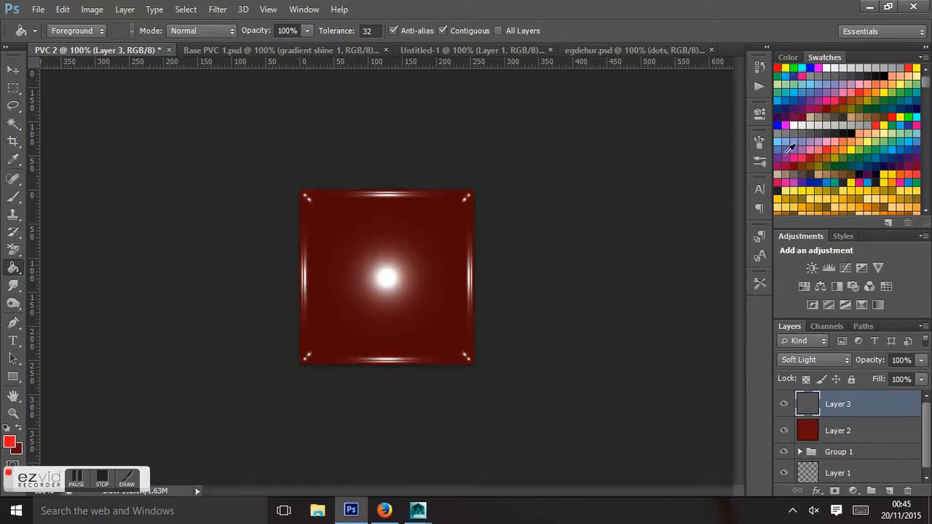
left_click(339, 278)
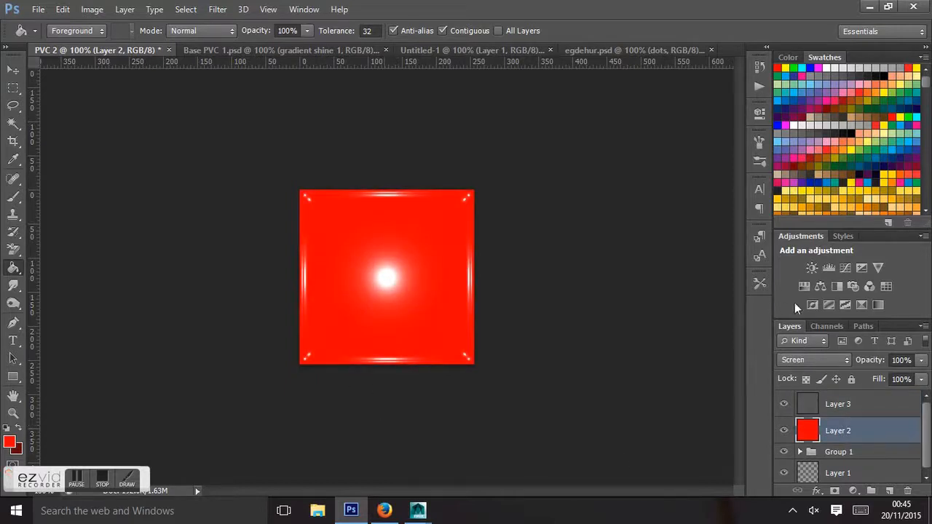
- Fill the Soft Light Layer 3 with black
left_click(860, 412)
left_click(889, 73)
left_click(352, 262)
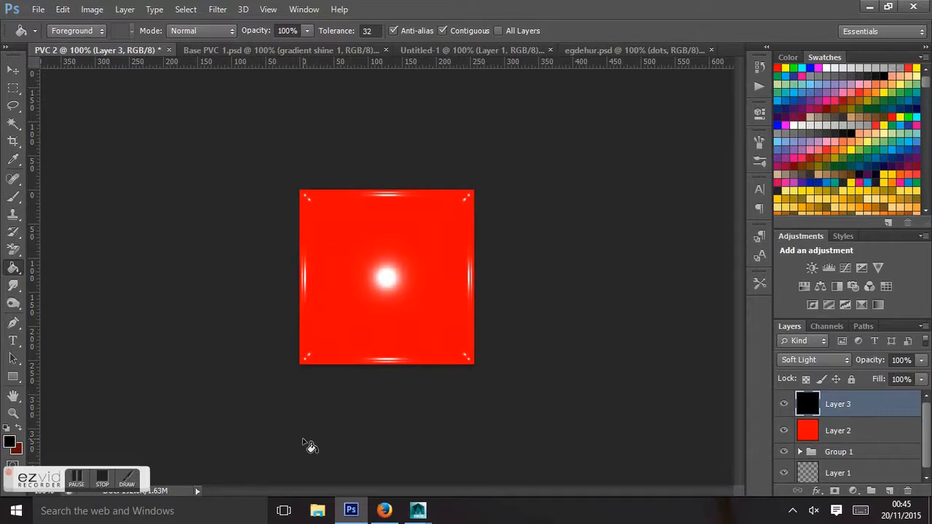
- Hide the black Layer 3 and select the red Layer 2, keeping Layer 2 visible
left_click(784, 405)
left_click(783, 430)
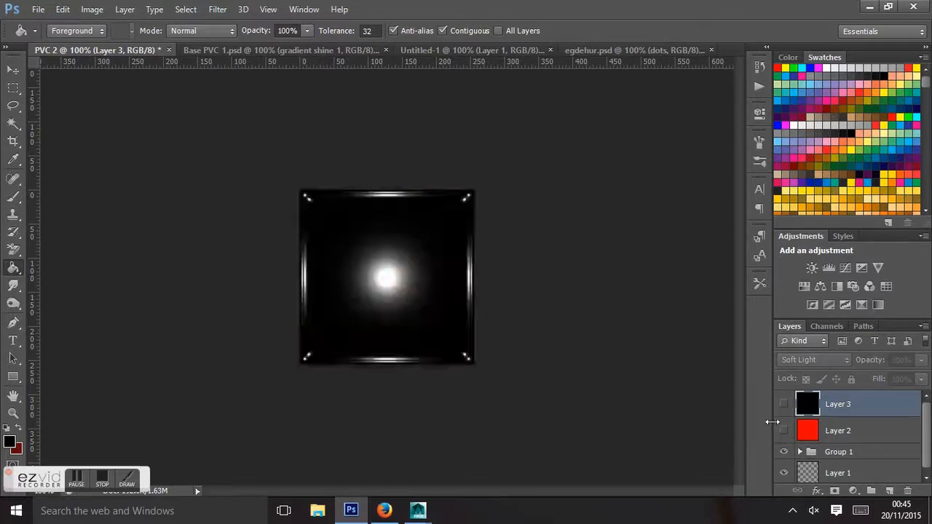
left_click(808, 431)
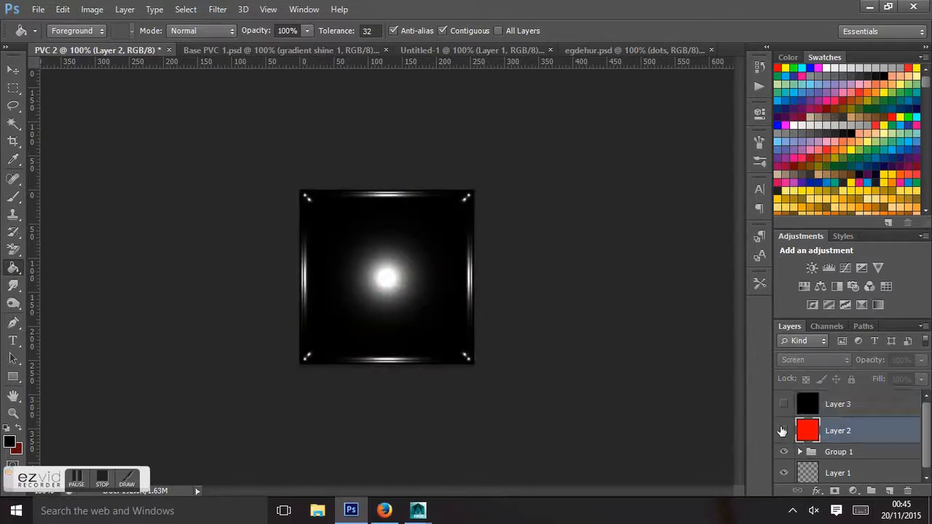
left_click(783, 430)
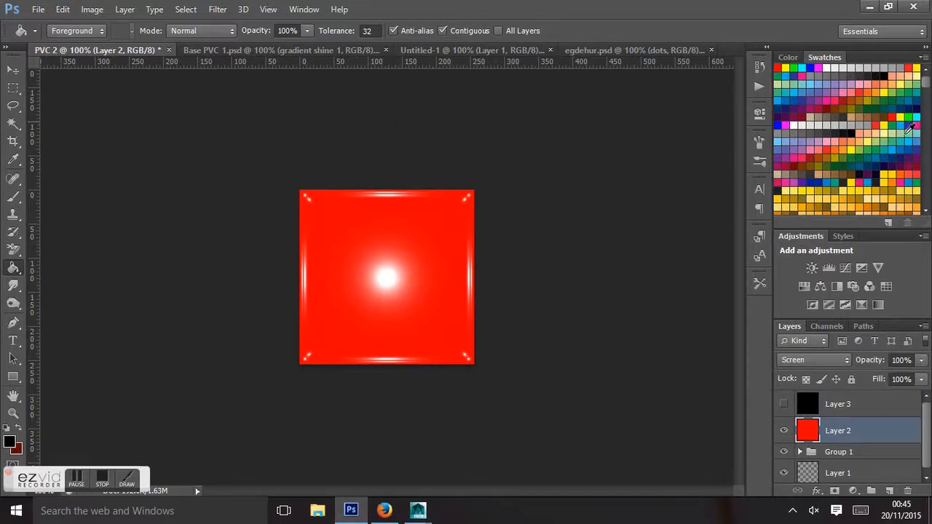
- Try the Lighten, Color Dodge and Linear Dodge (Add) blend modes on the red Layer 2
left_click(846, 362)
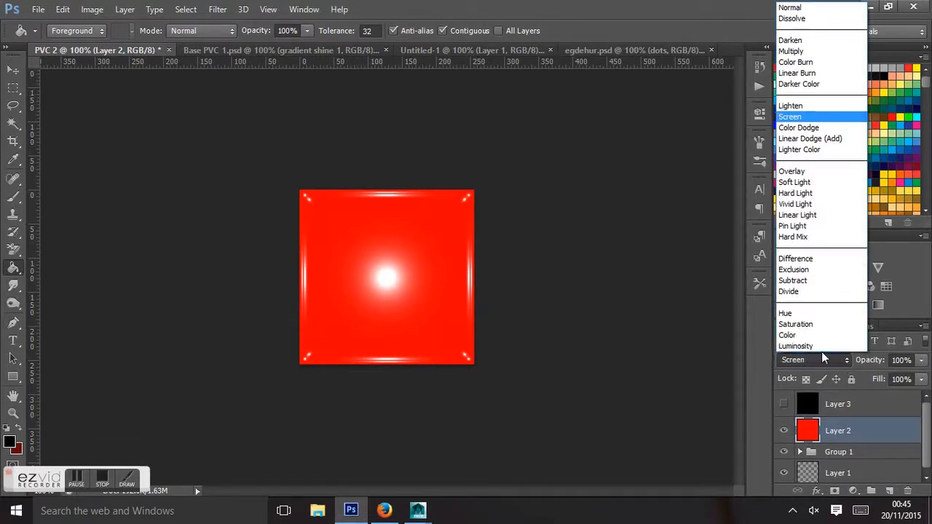
left_click(800, 109)
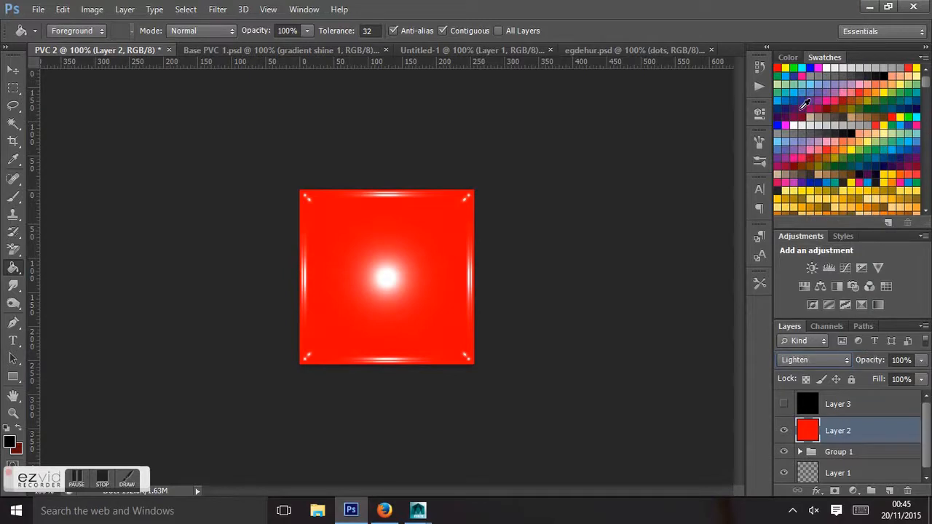
left_click(846, 362)
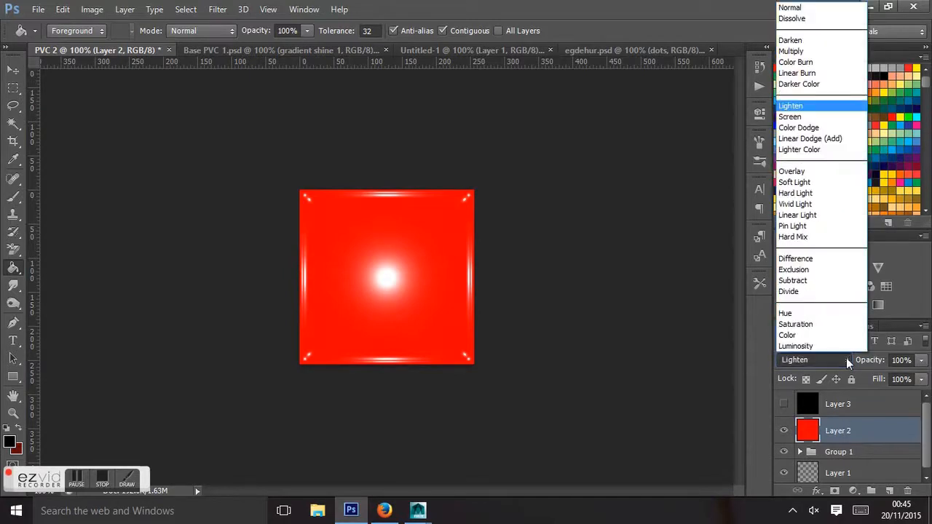
left_click(810, 128)
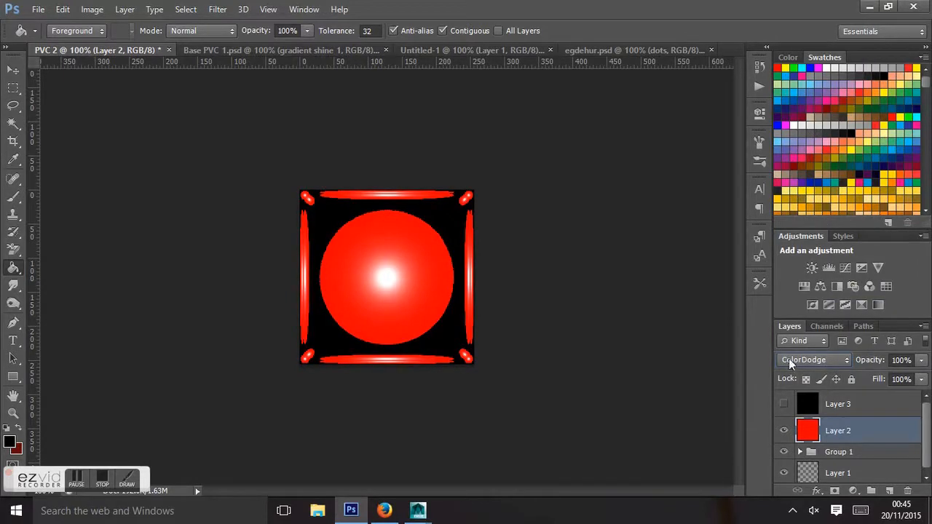
left_click(839, 361)
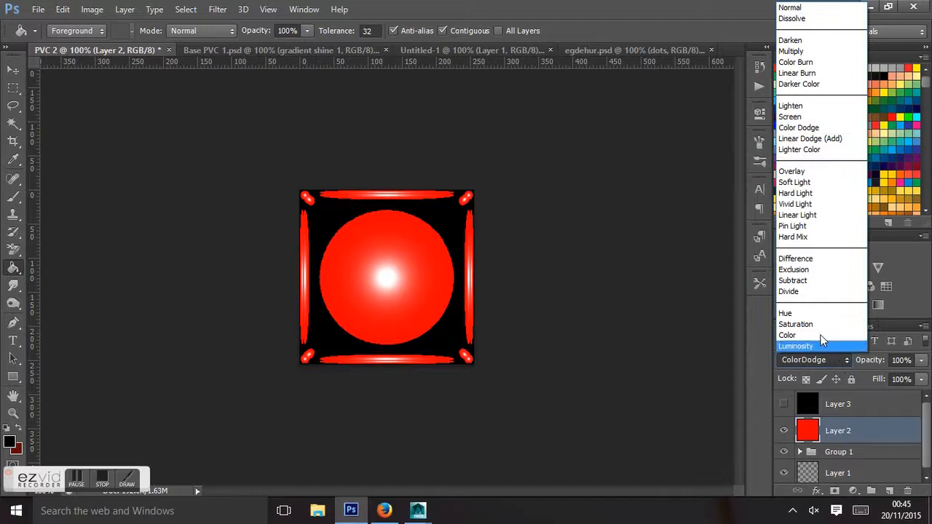
left_click(816, 139)
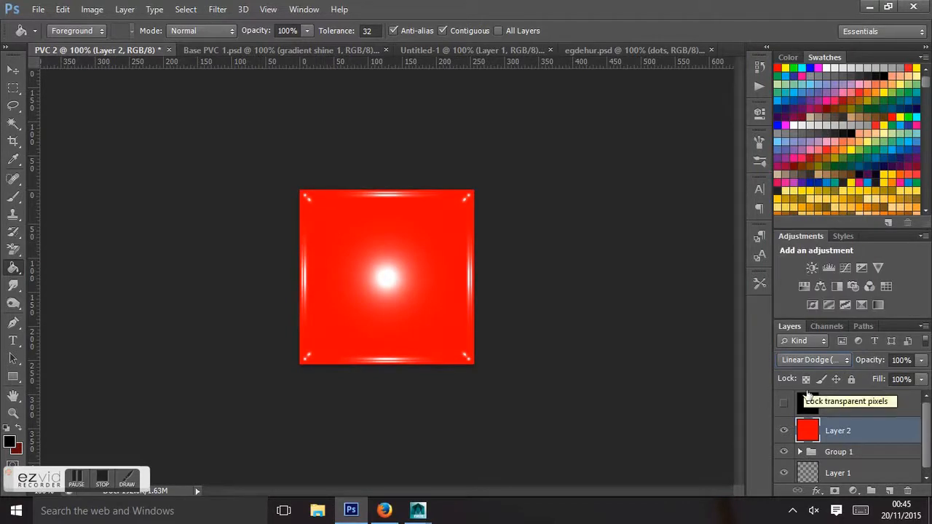
- Try the Color Burn, Linear Burn, Hard Light and Overlay blend modes on the red Layer 2
left_click(846, 360)
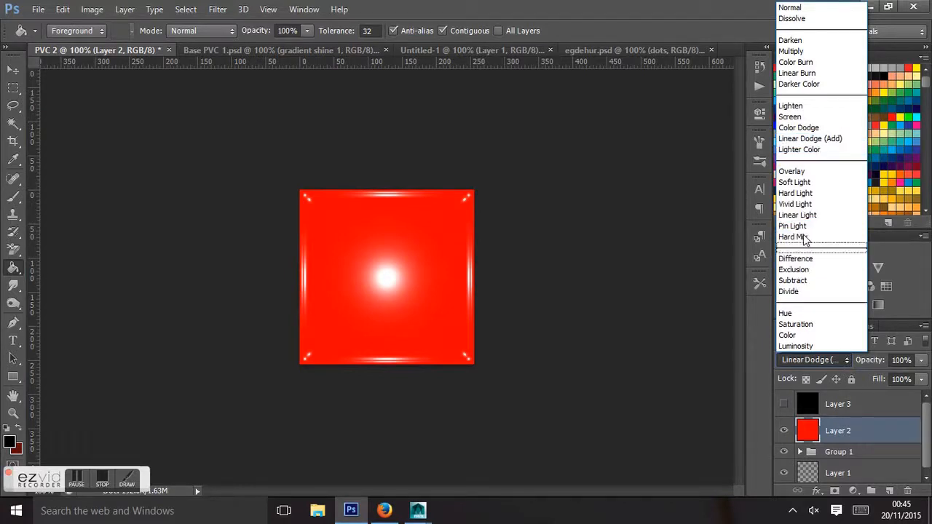
left_click(809, 62)
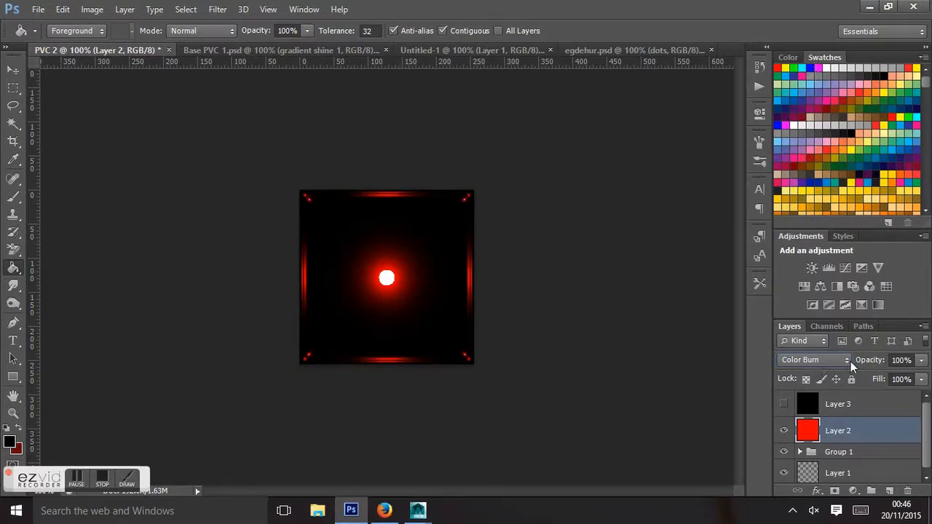
left_click(850, 361)
left_click(804, 71)
left_click(845, 360)
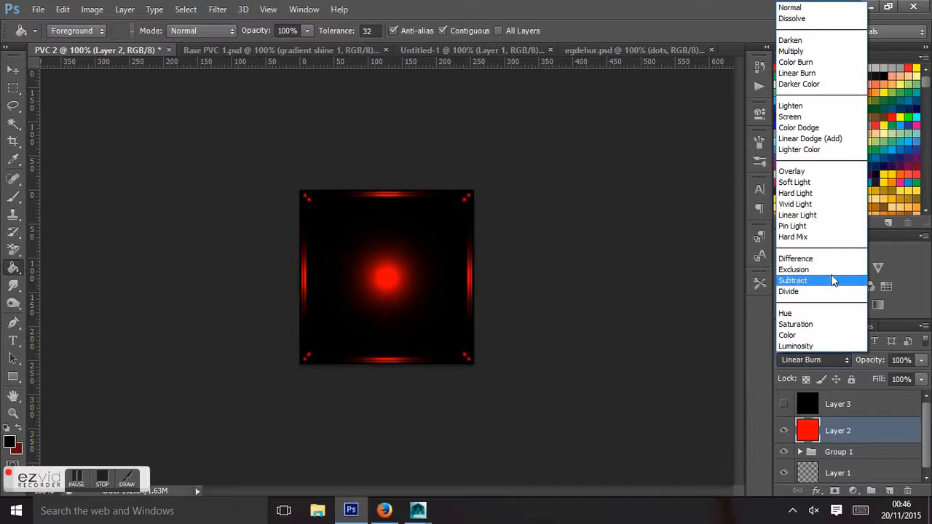
left_click(830, 200)
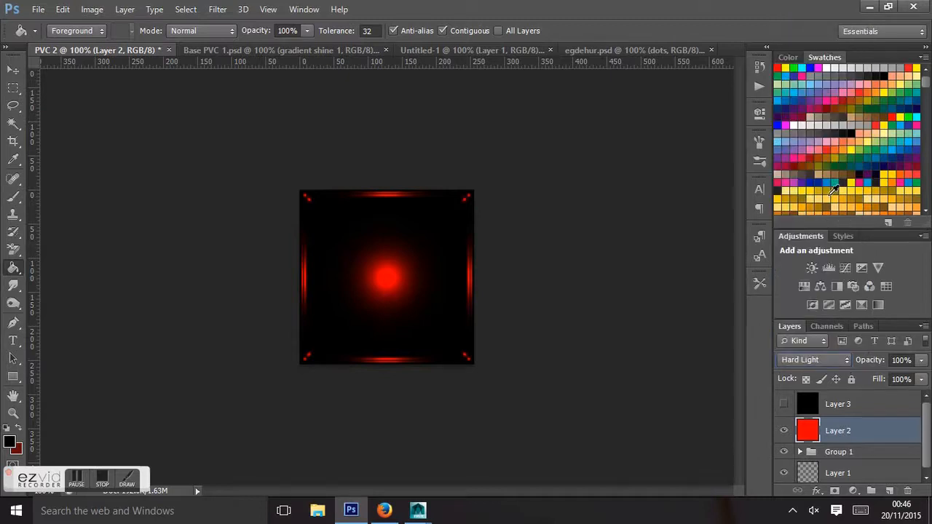
left_click(843, 360)
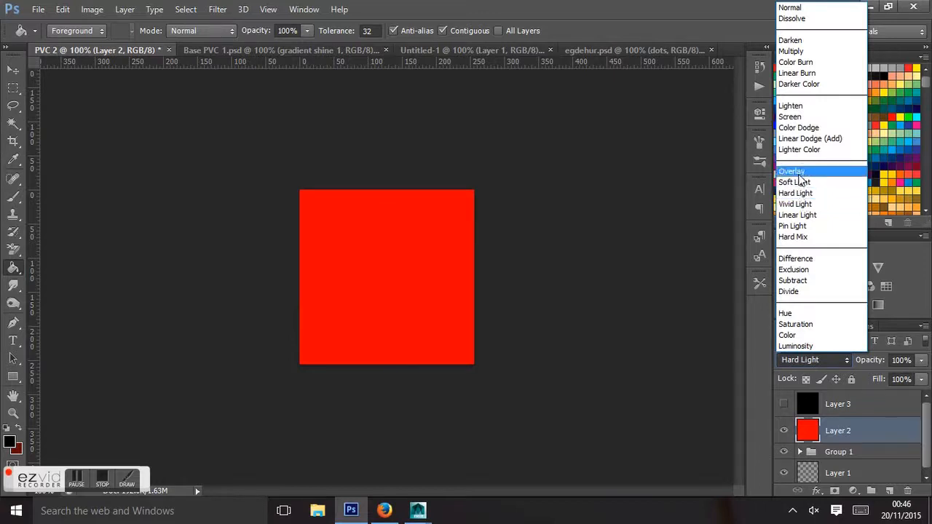
left_click(791, 171)
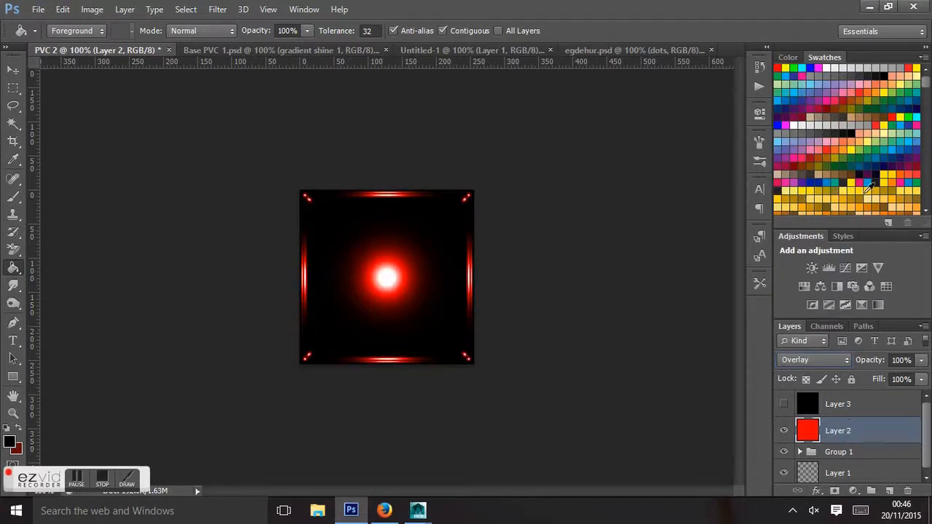
- Fill Layer 2 with a darker red swatch and set its blend mode to Hard Light
left_click_drag(927, 84, 927, 198)
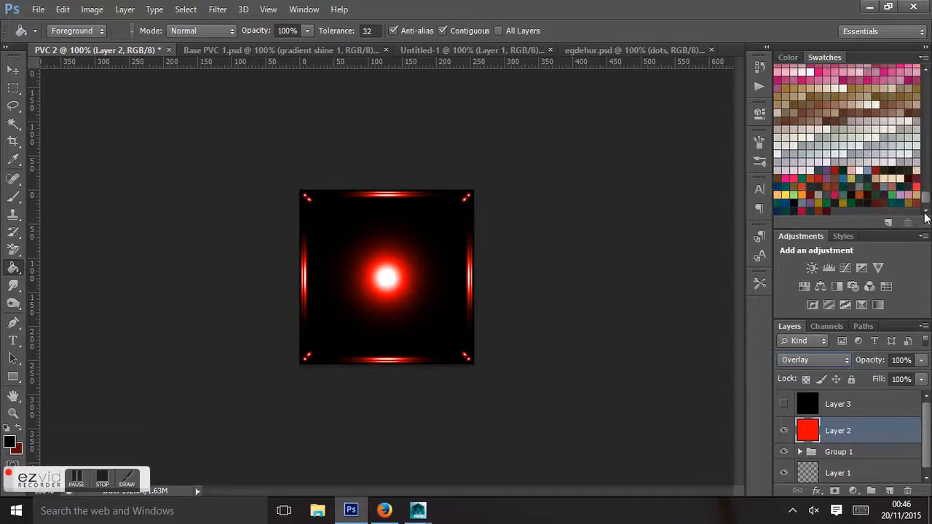
left_click(834, 170)
left_click(454, 243)
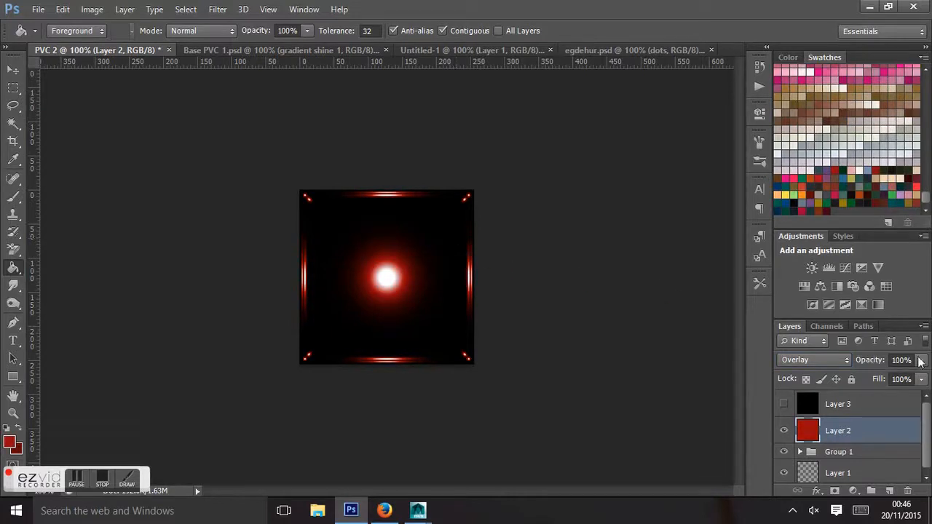
left_click(848, 360)
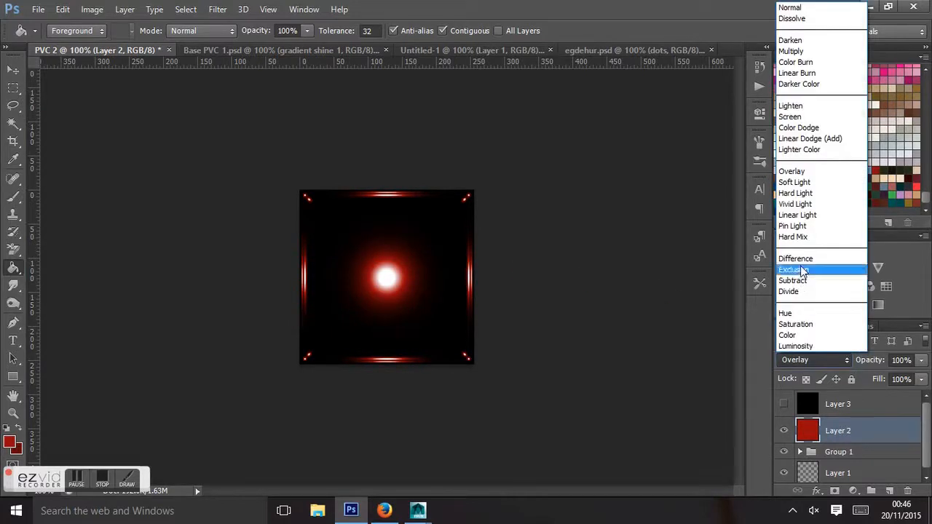
left_click(806, 192)
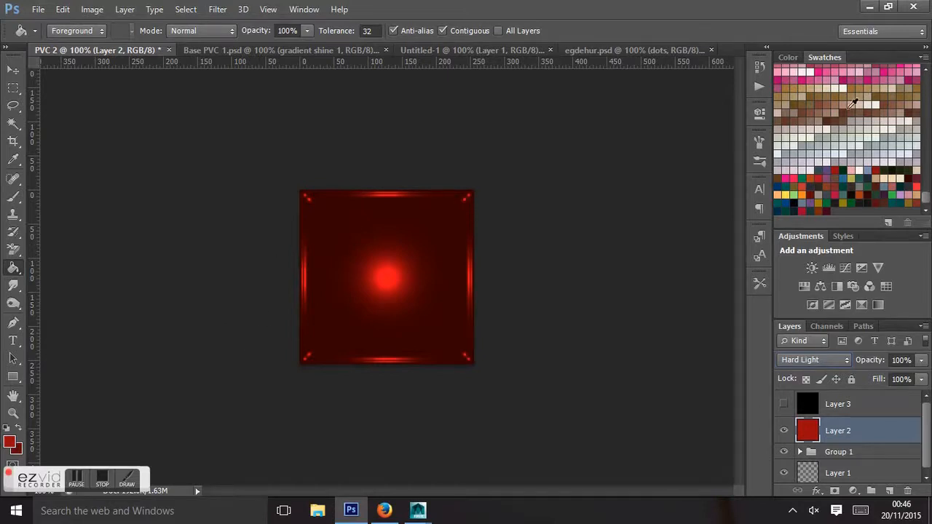
- Refill the Hard Light Layer 2 with the bright red swatch
scroll(848, 108, "up", 5)
scroll(848, 108, "up", 3)
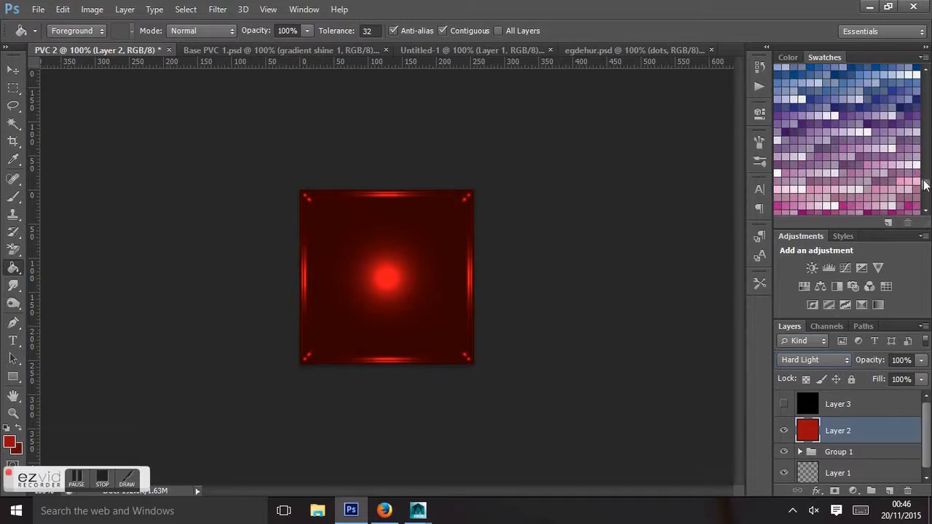
left_click_drag(928, 188, 927, 66)
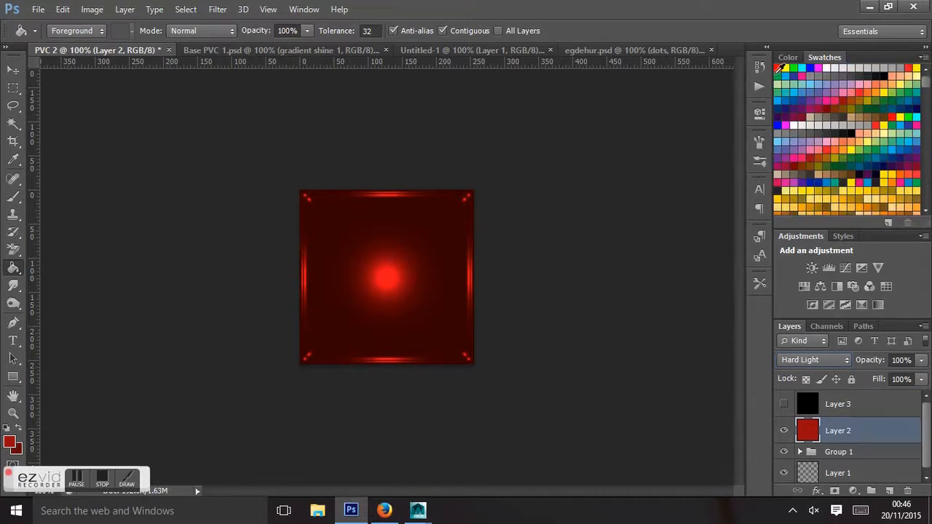
left_click(778, 68)
left_click(431, 302)
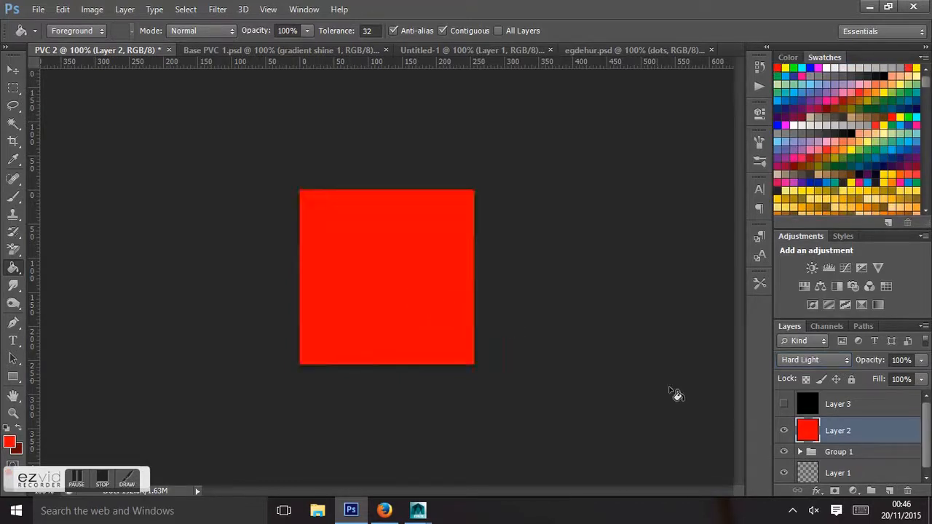
- Try dark green and dark purple swatch fills on the Hard Light Layer 2
left_click_drag(927, 80, 927, 200)
left_click(840, 190)
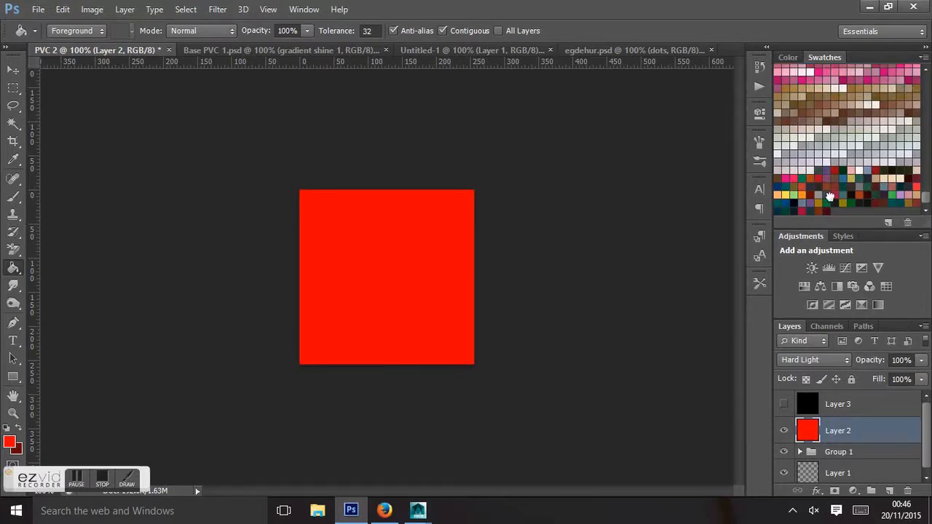
left_click(322, 285)
left_click(841, 166)
left_click(358, 316)
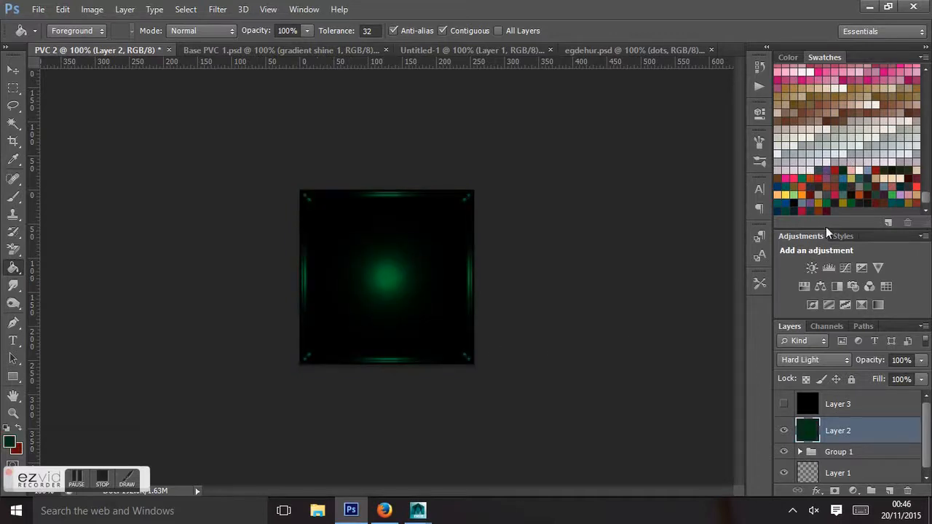
left_click(887, 192)
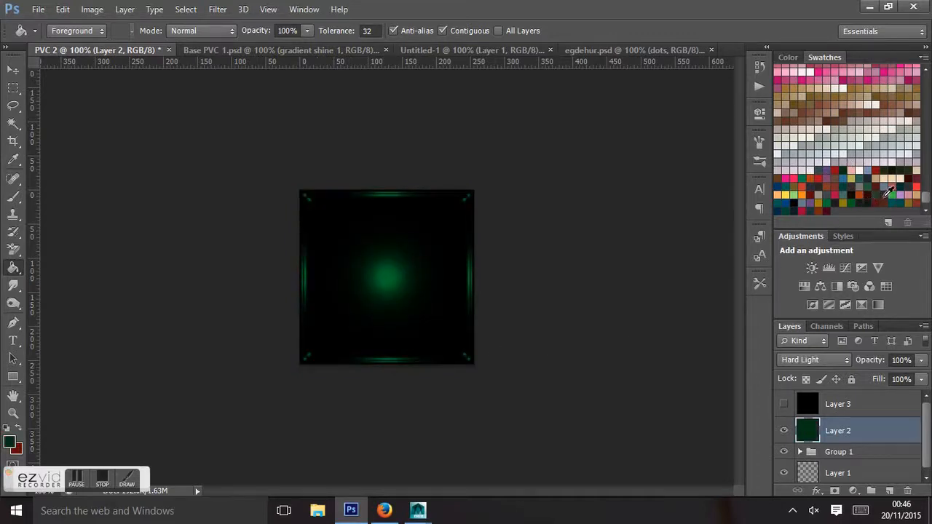
left_click(352, 283)
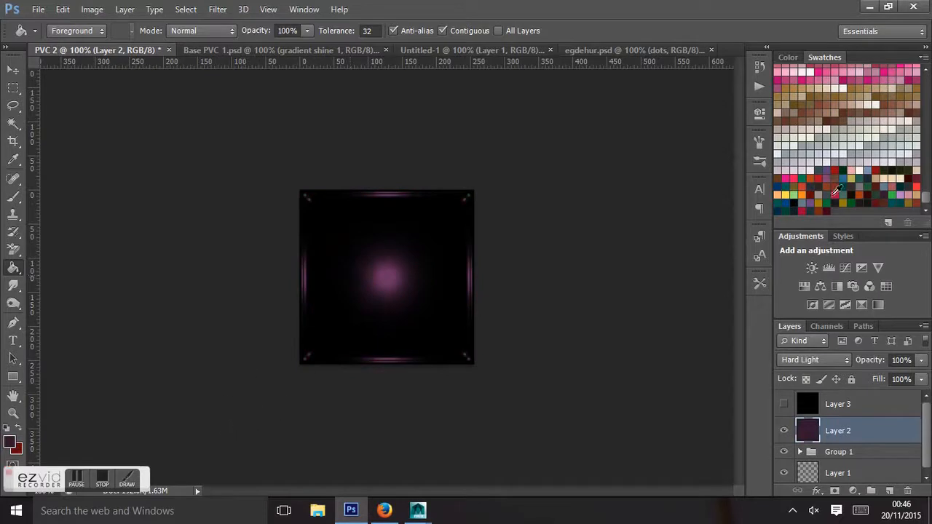
- Try dusty pink, pinkish red and dark red swatch fills on Layer 2
left_click(892, 185)
left_click(369, 232)
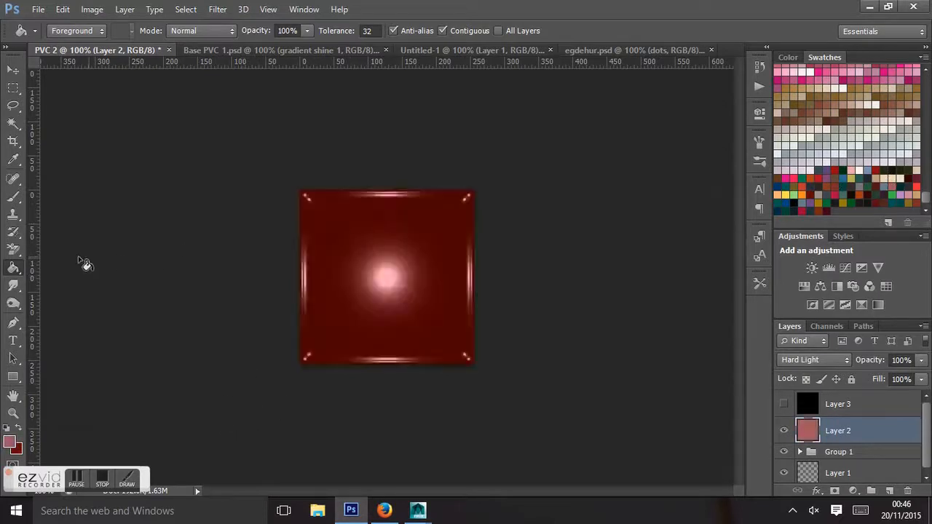
left_click(794, 176)
left_click(391, 240)
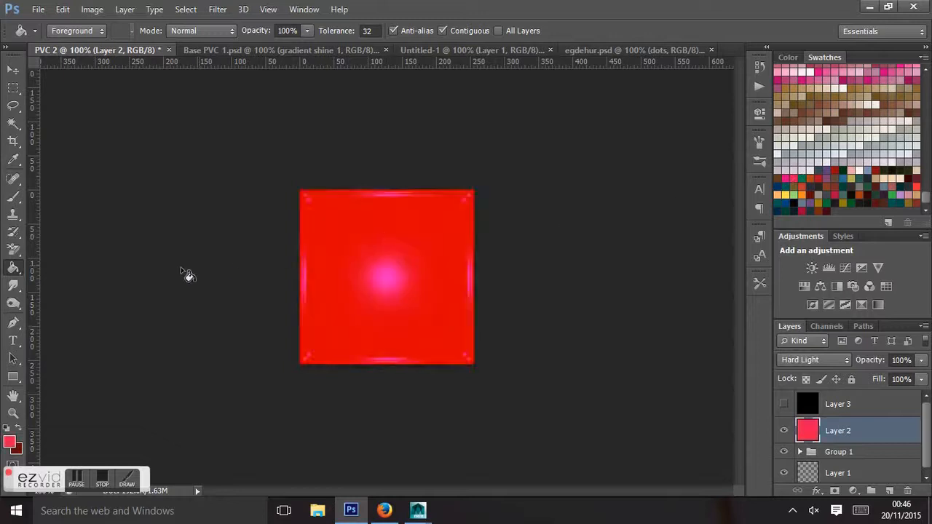
left_click(810, 195)
left_click(465, 258)
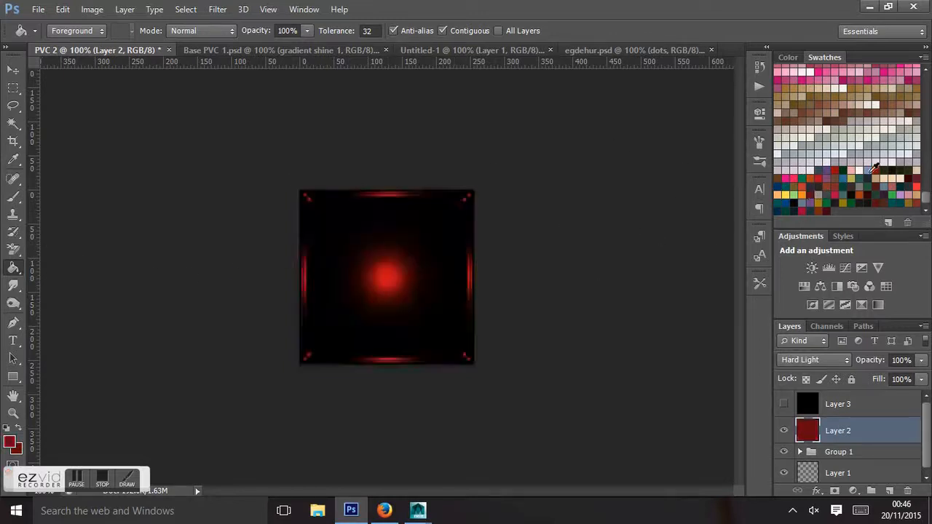
- Try hot pink, teal, dark blue and dark teal fills on Layer 2
left_click(786, 177)
left_click(386, 248)
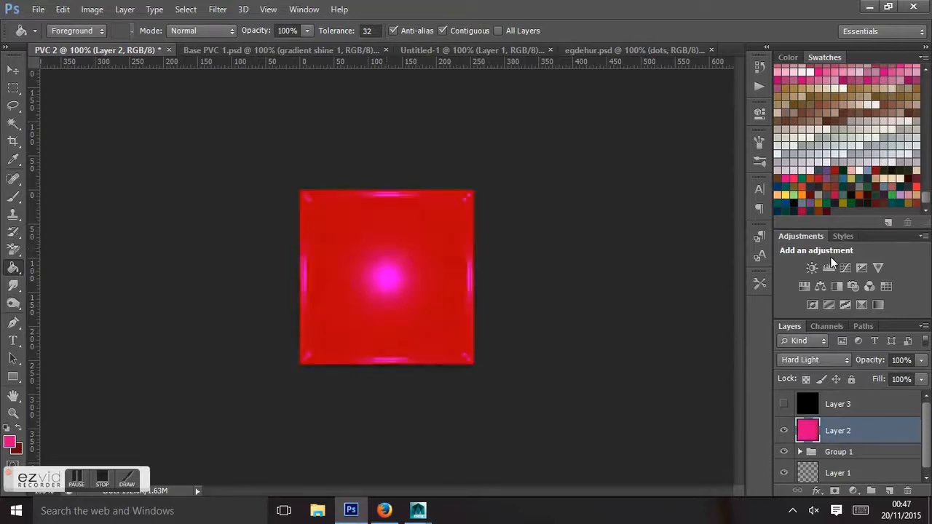
left_click(793, 186)
left_click(398, 270)
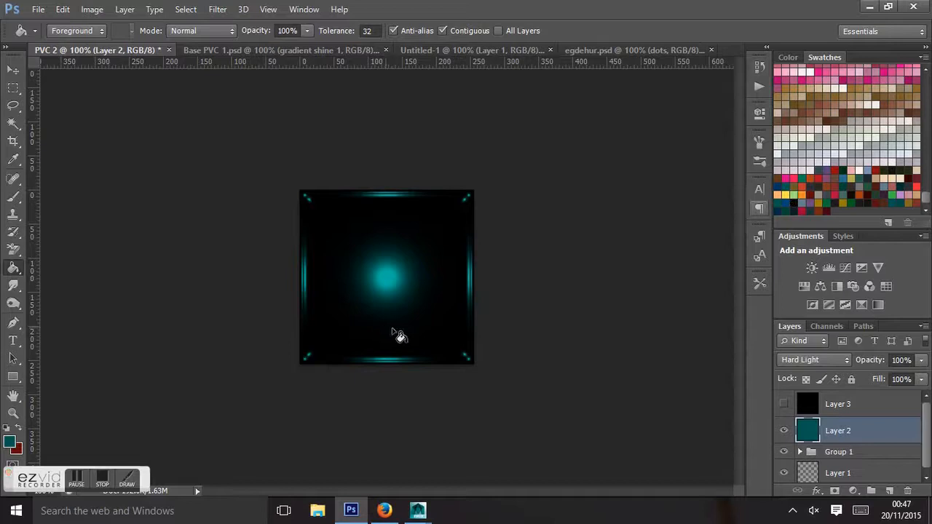
left_click(777, 205)
left_click(342, 290)
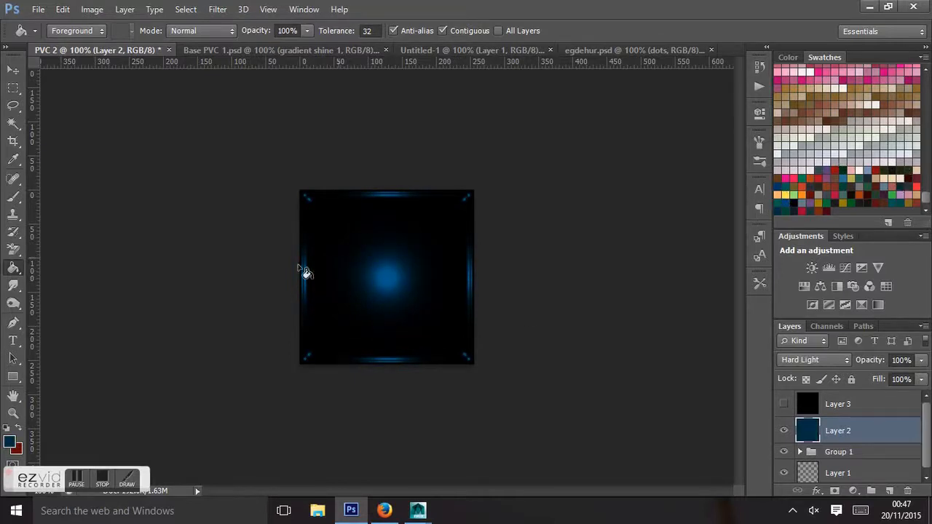
key("ctrl+z")
- Fill Layer 2 with the bright red swatch, then try Multiply before setting its blend mode to Screen
left_click(818, 184)
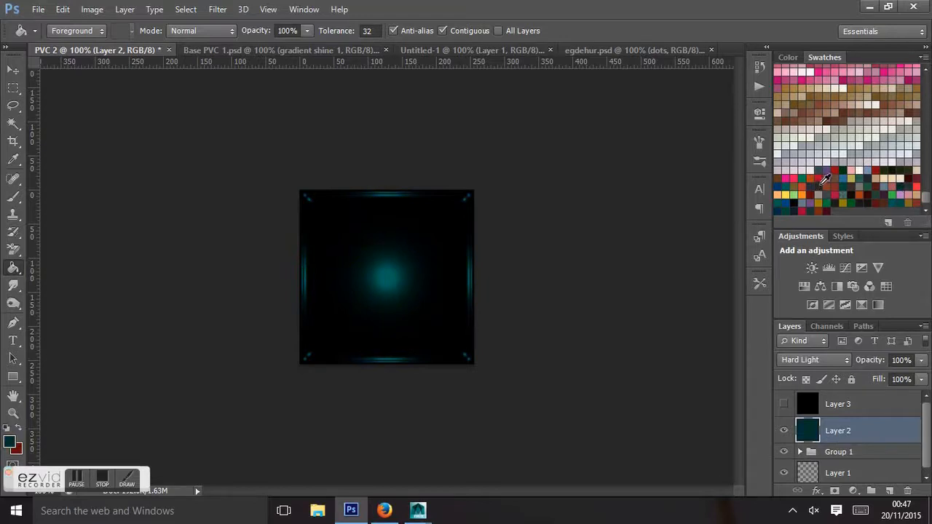
left_click(439, 249)
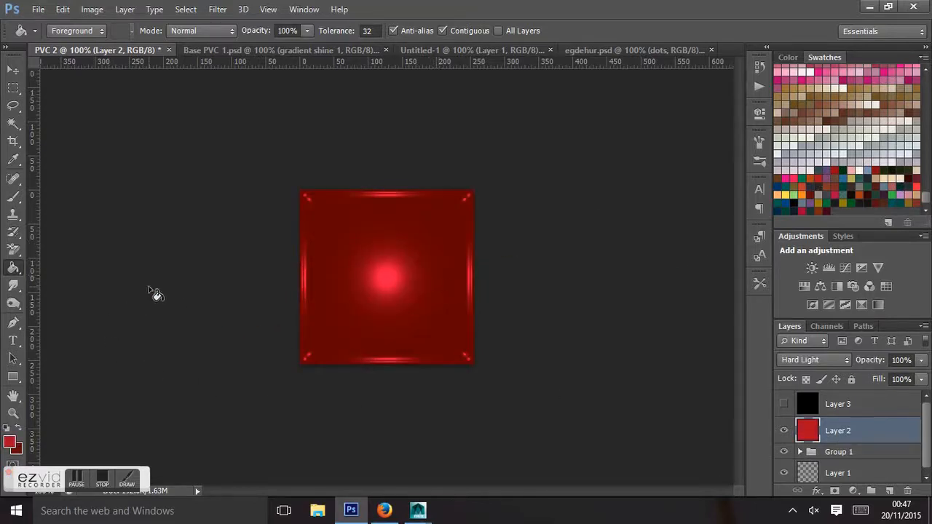
left_click(849, 357)
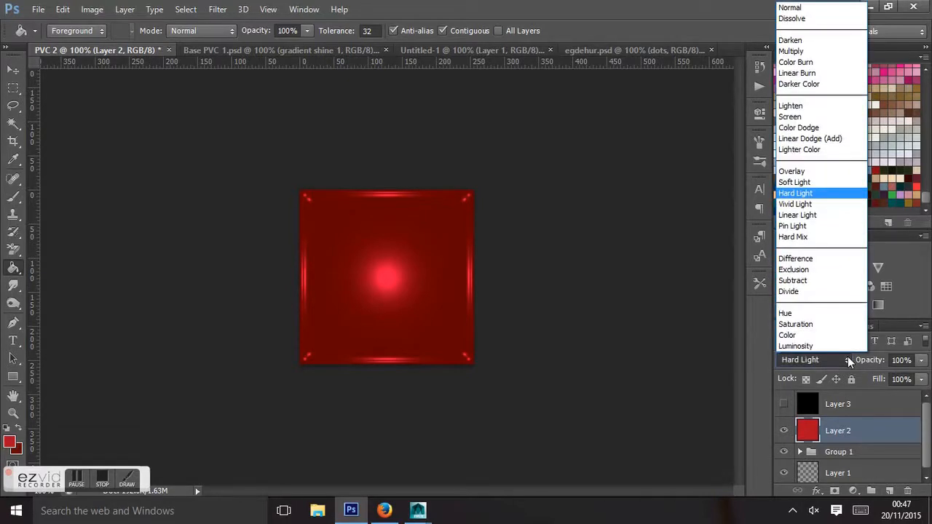
left_click(791, 51)
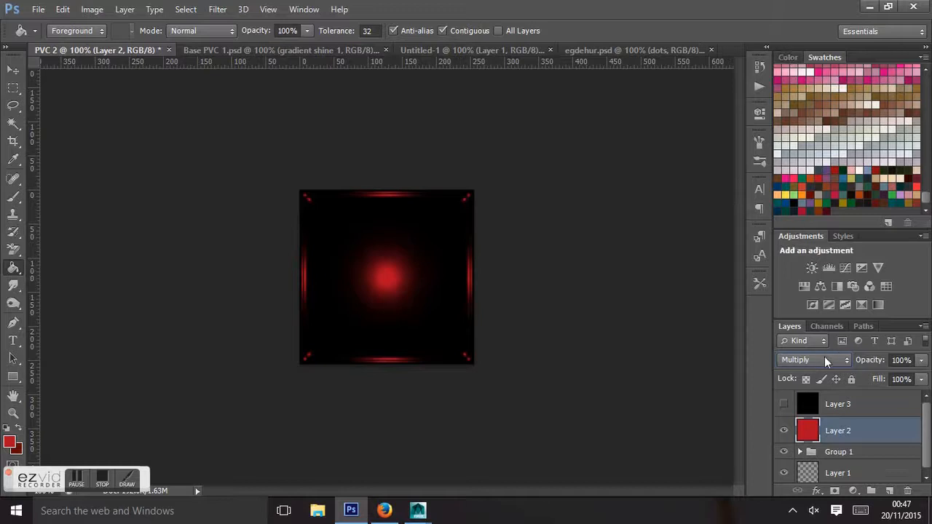
left_click(845, 360)
left_click(791, 117)
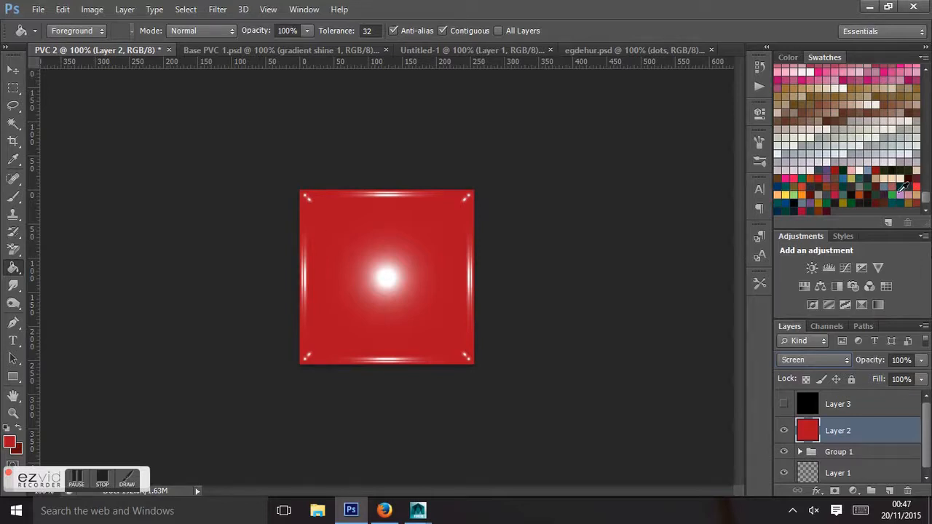
- Try white, light grey and medium grey swatch fills on the Screen-mode Layer 2
left_click_drag(926, 201, 916, 67)
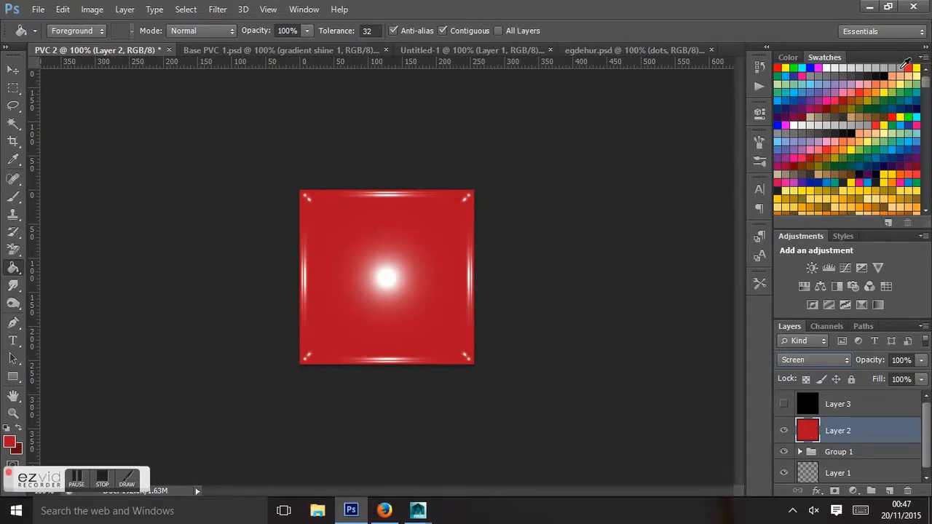
left_click(829, 67)
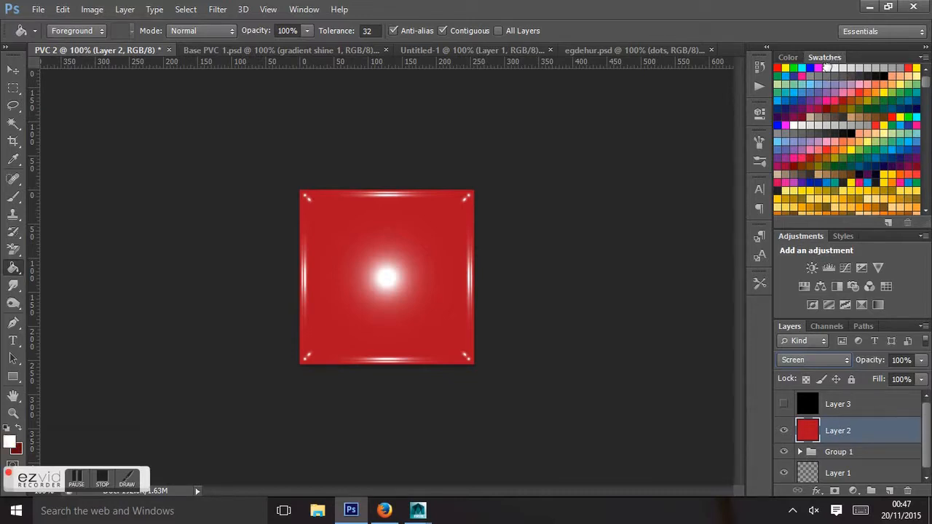
left_click(409, 257)
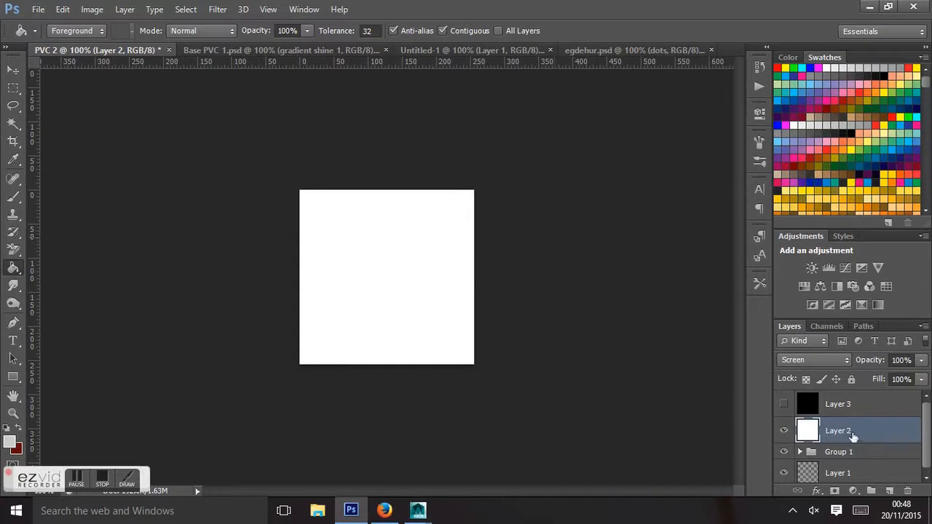
left_click(413, 298)
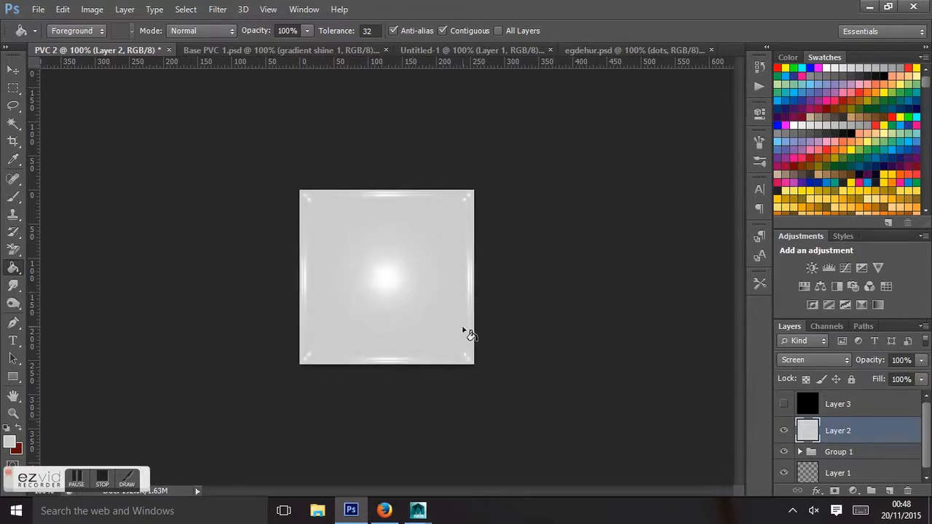
left_click(899, 69)
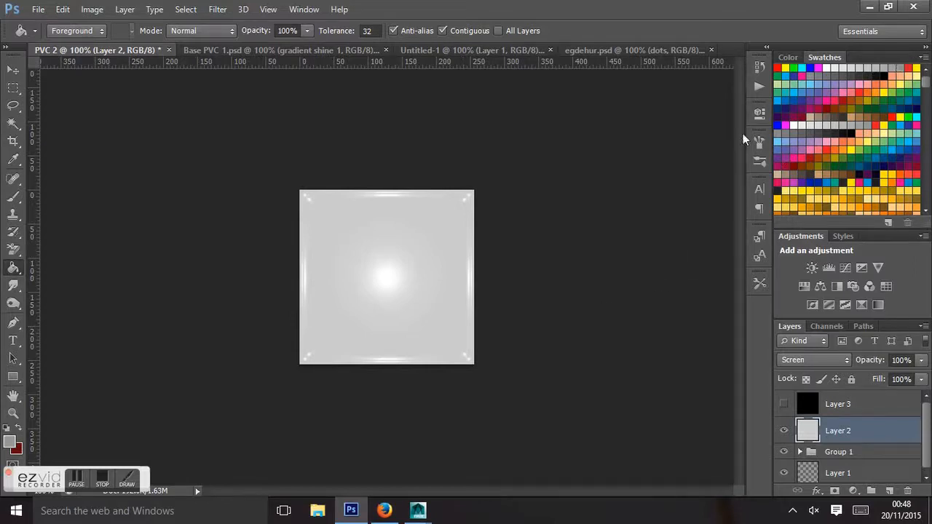
left_click(399, 291)
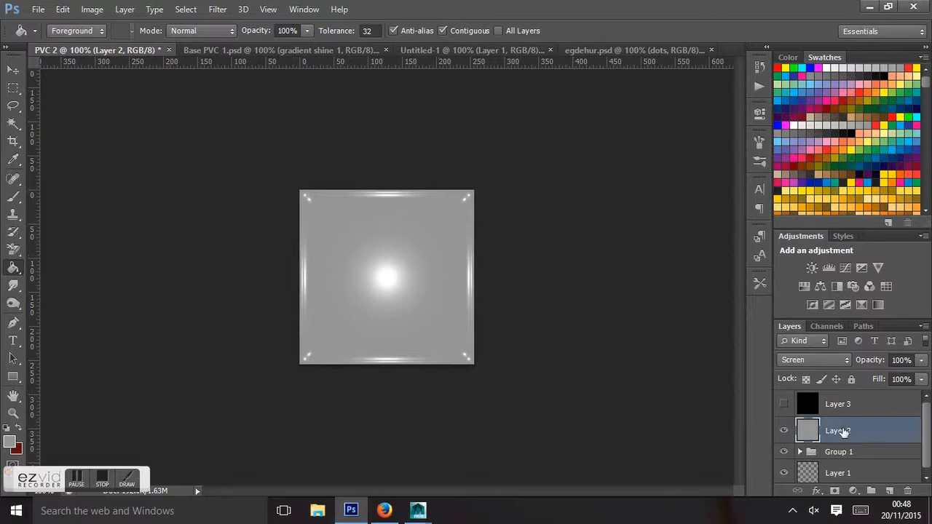
- Try the Screen blend mode on the gradient shine 1 layer inside Group 1
left_click(799, 451)
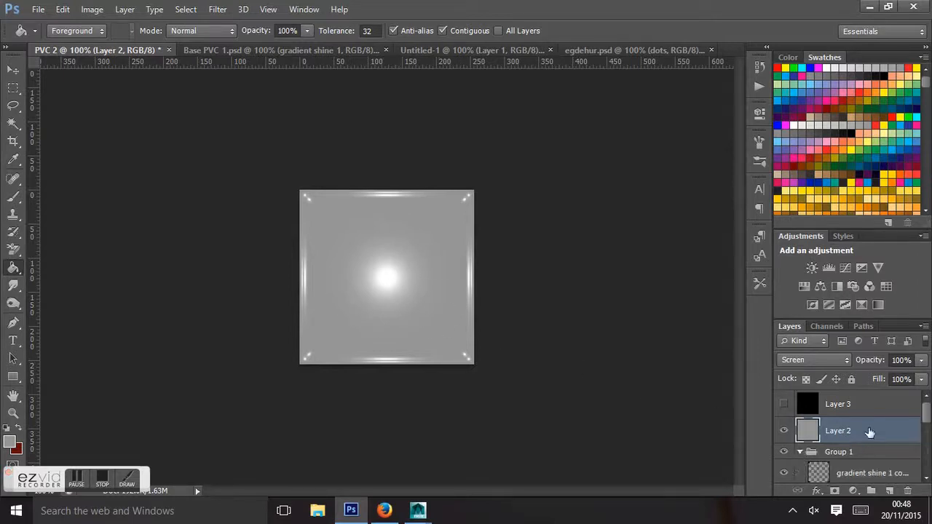
scroll(873, 441, "down", 5)
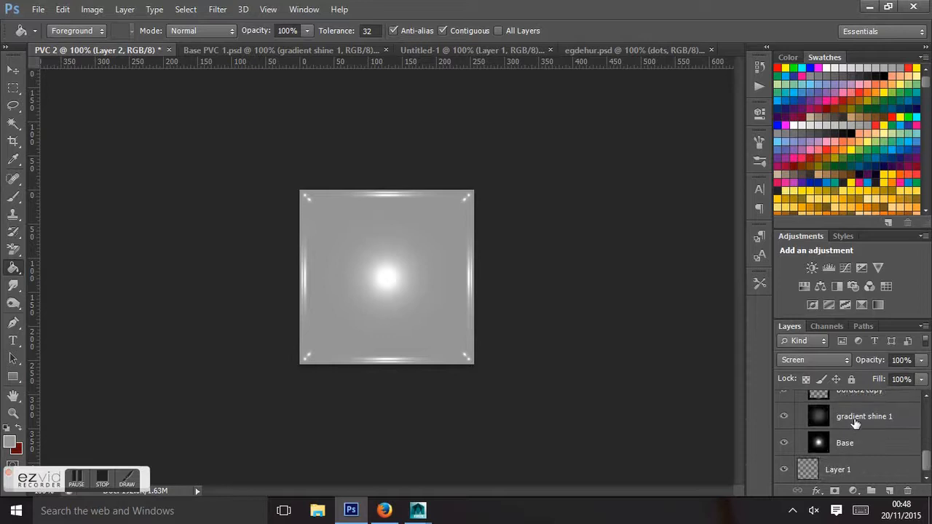
left_click(854, 424)
left_click(846, 359)
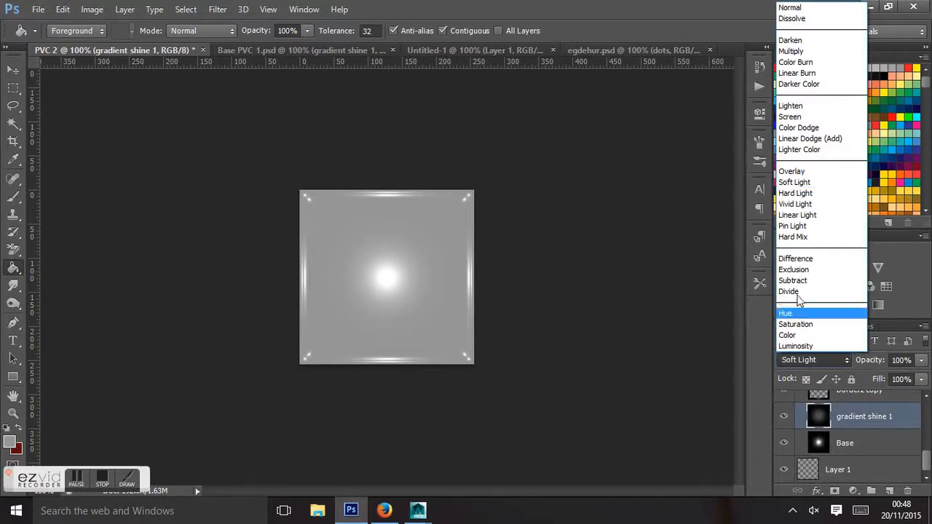
left_click(820, 111)
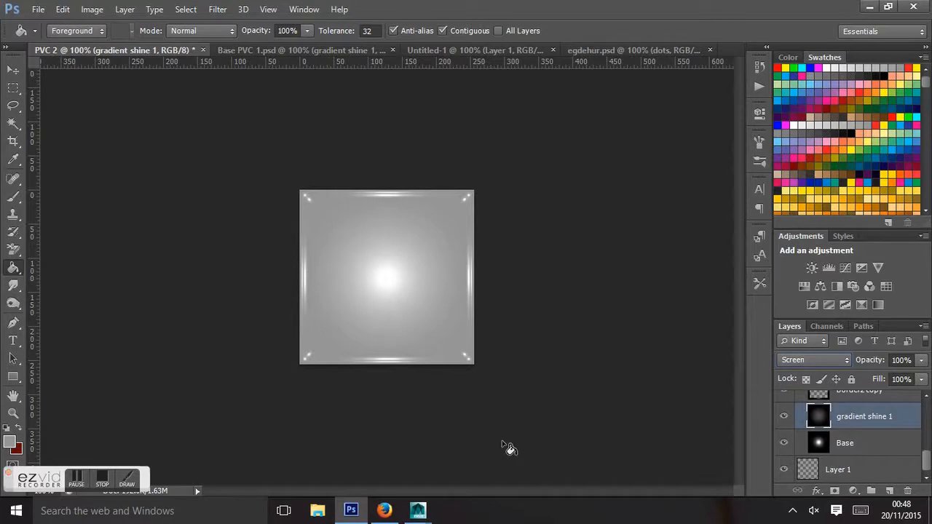
- Check the Base and gradient shine 1 layers' blend modes, and try Screen on the border2 copy layer
left_click(821, 450)
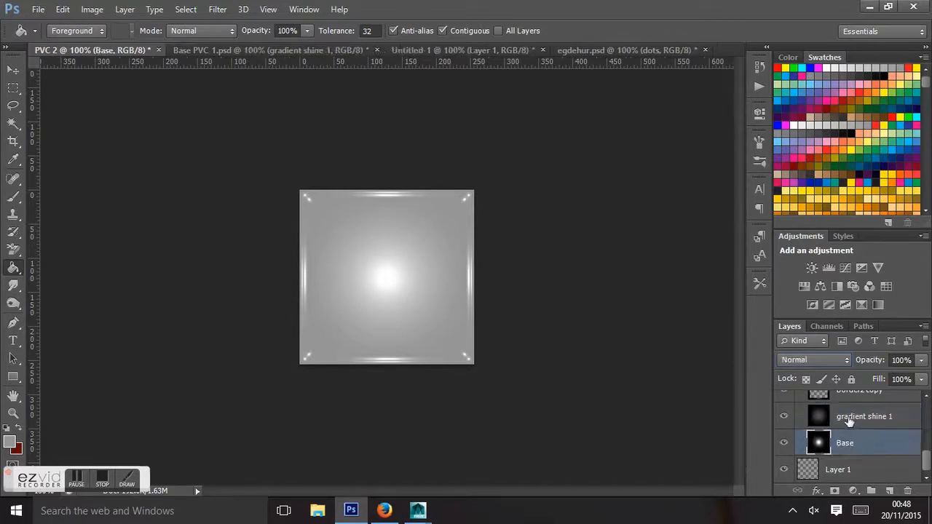
left_click(848, 417)
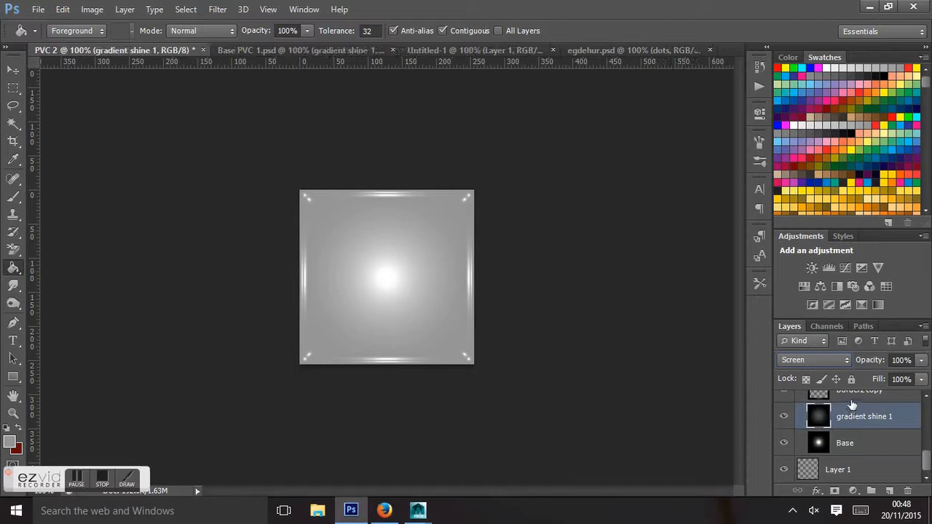
left_click(848, 394)
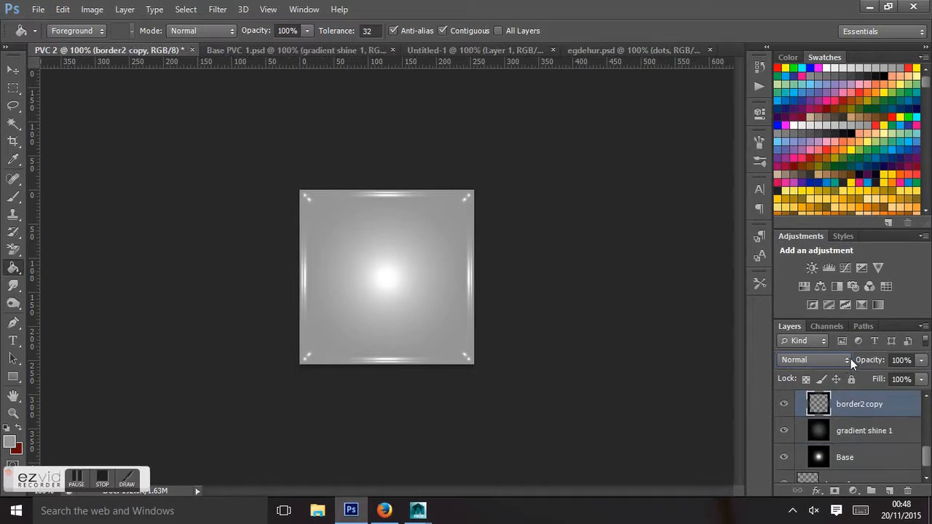
left_click(850, 358)
left_click(819, 117)
- Revert the document history to the Screen blending change on the red Layer 2
left_click(759, 67)
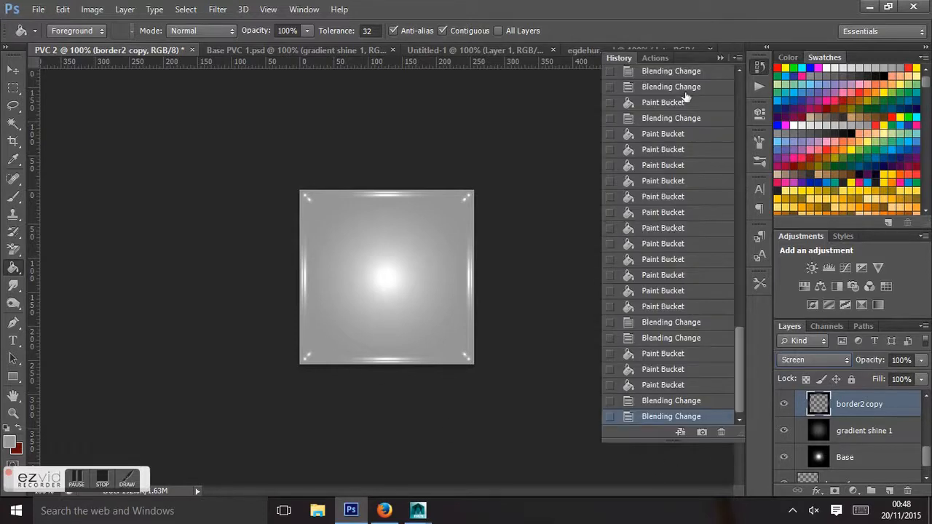
left_click(646, 339)
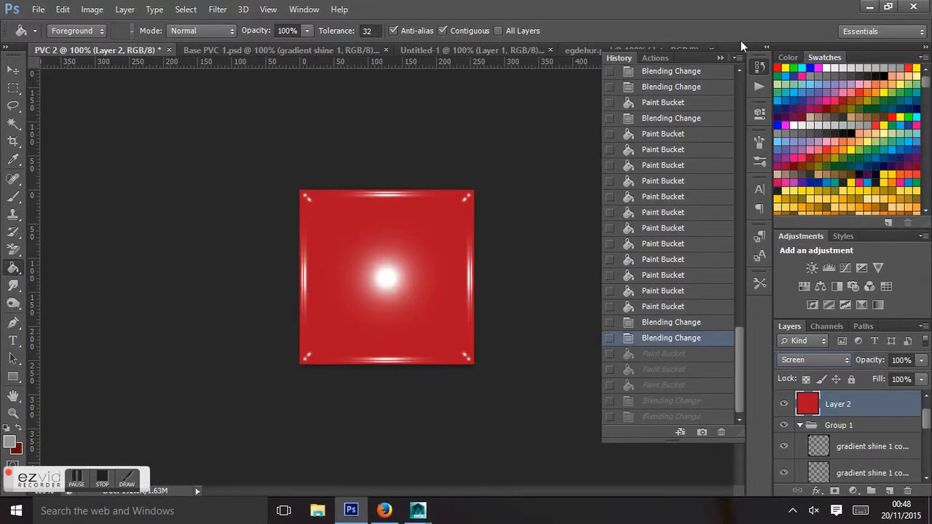
left_click(720, 58)
- Hide Layer 2 and merge the gradient shine 1 copy 3 and gradient shine 1 copy layers in Group 1
left_click(783, 404)
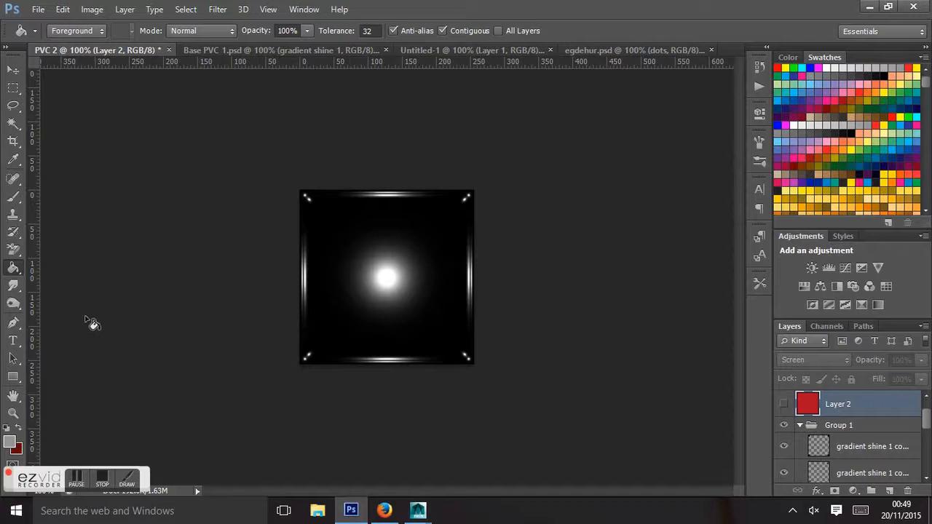
scroll(880, 441, "down", 3)
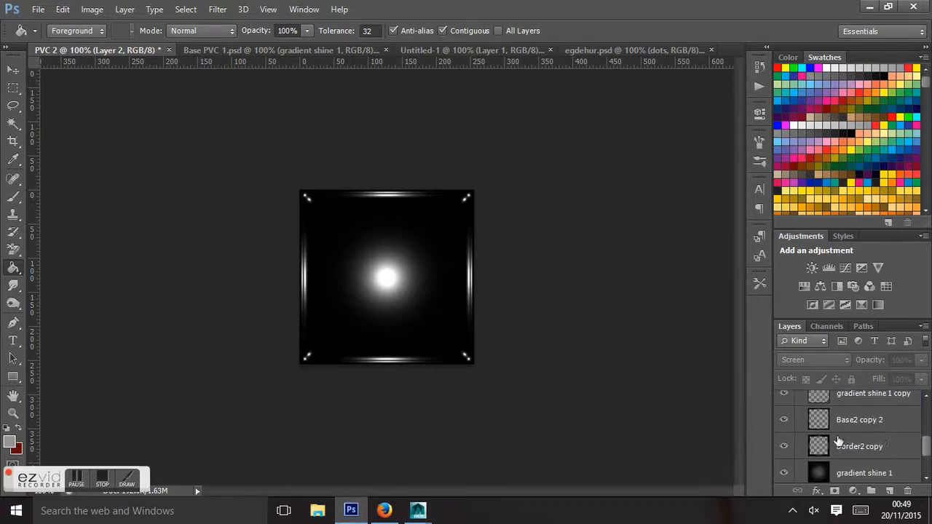
scroll(844, 429, "up", 3)
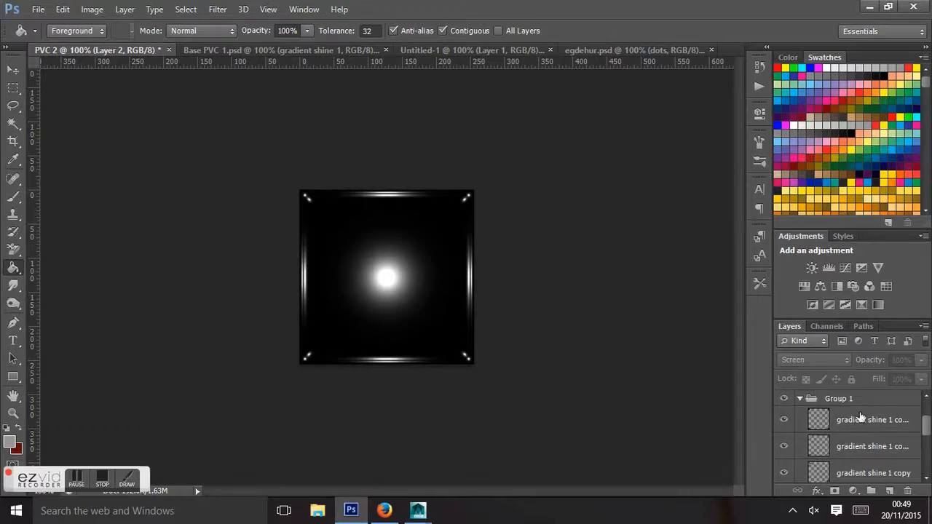
scroll(859, 422, "down", 1)
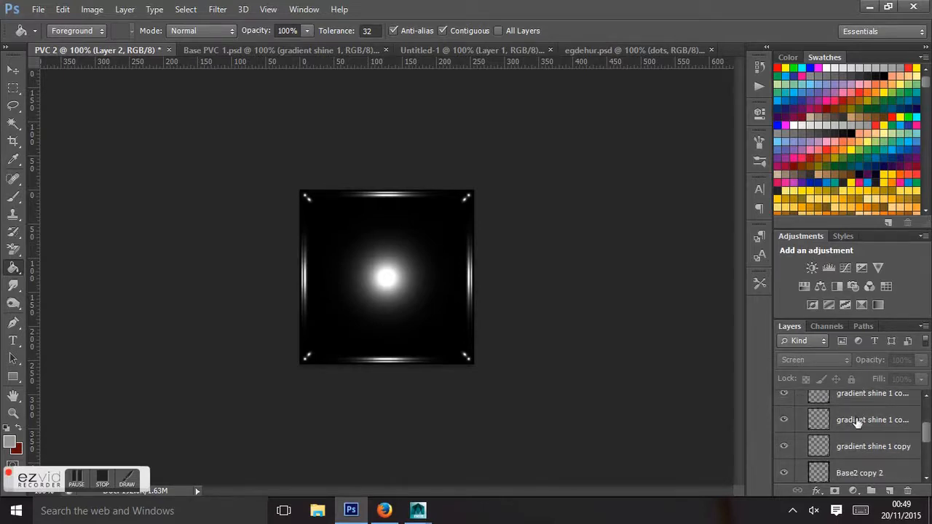
left_click(857, 426)
scroll(853, 431, "down", 1)
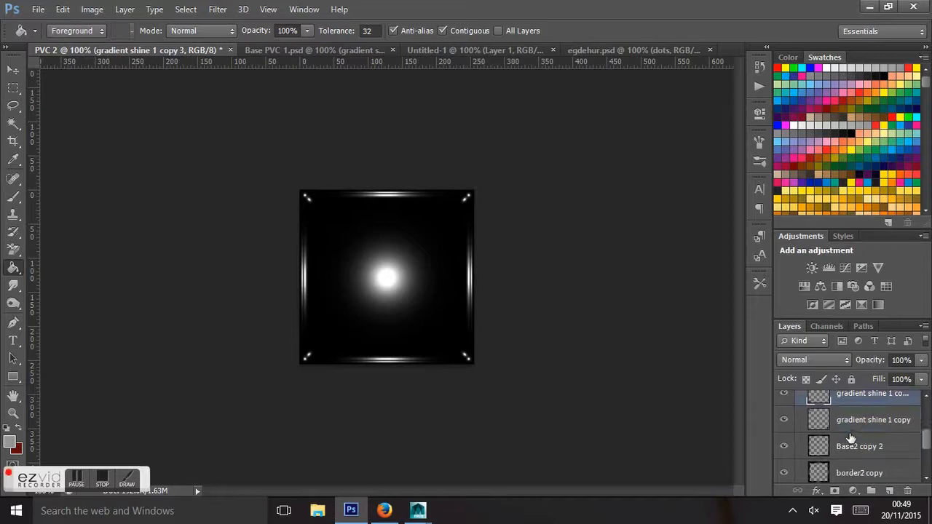
left_click(853, 420, "shift")
right_click(853, 418)
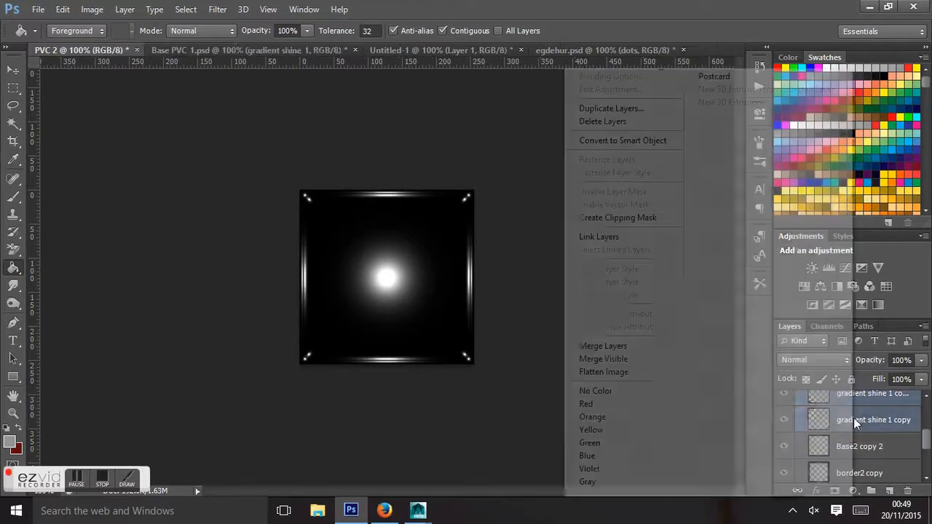
left_click(618, 348)
- Set the merged gradient shine 1 copy 3 layer's blend mode to Screen
scroll(868, 424, "up", 2)
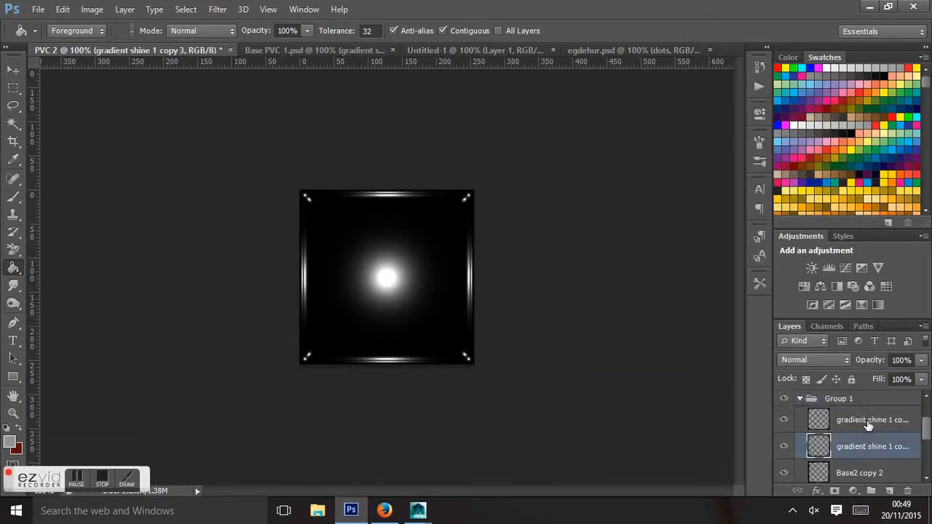
left_click(844, 361)
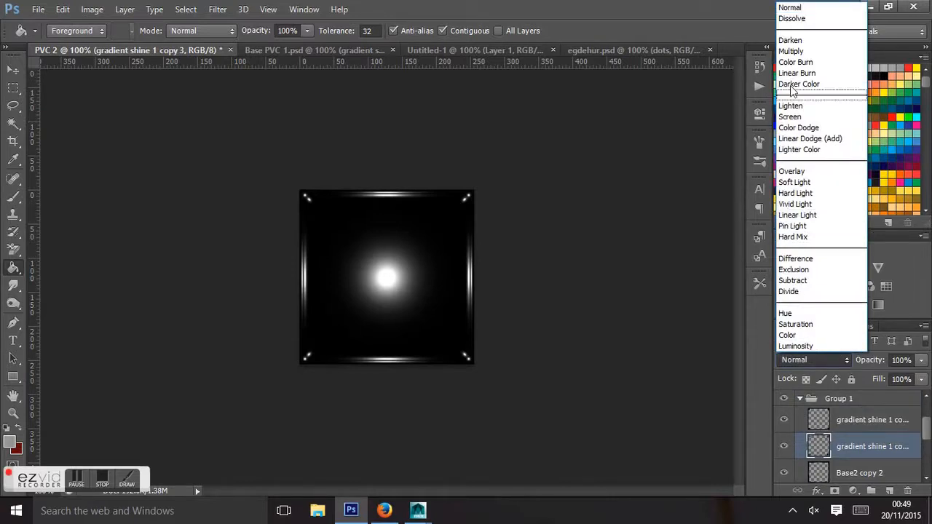
left_click(793, 117)
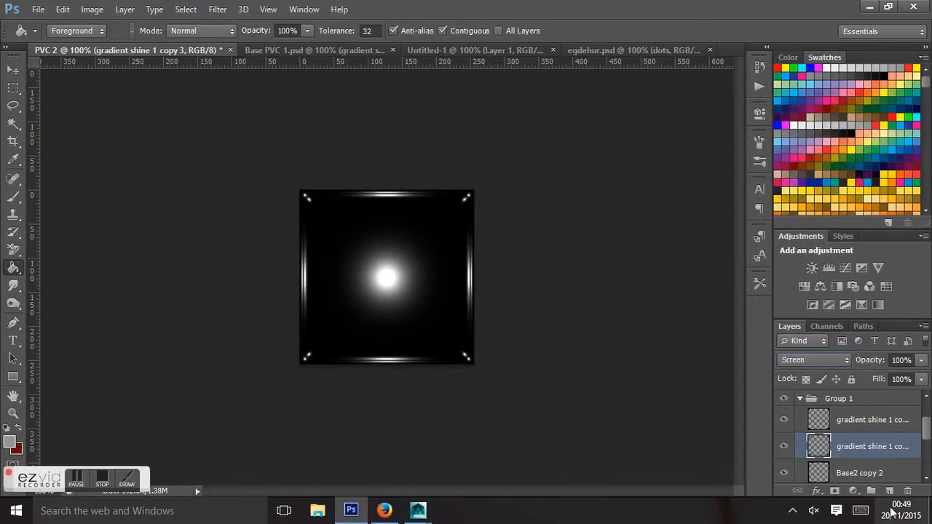
scroll(861, 435, "up", 1)
- Check the blend modes of gradient shine 1 copy 2 and Base2 copy 2, and set border2 copy to Screen
left_click(850, 446)
scroll(853, 436, "down", 2)
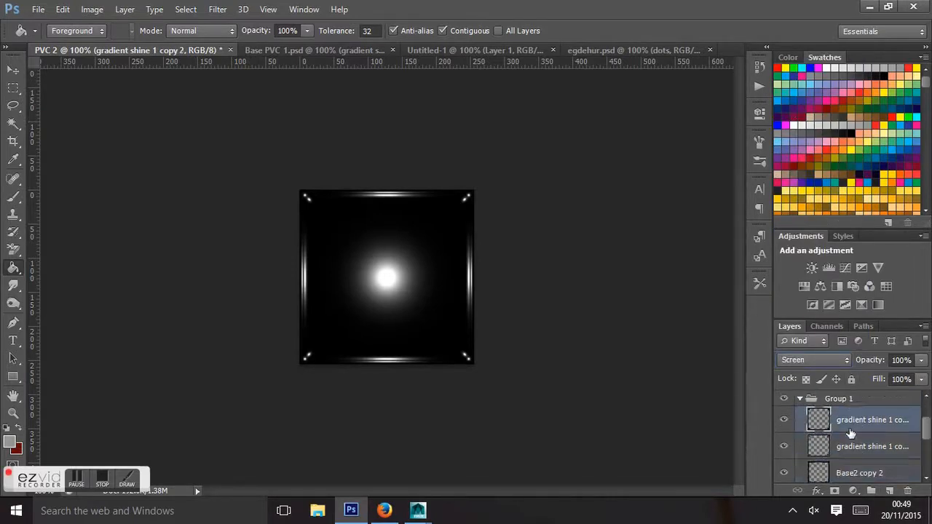
left_click(856, 449)
scroll(850, 449, "down", 1)
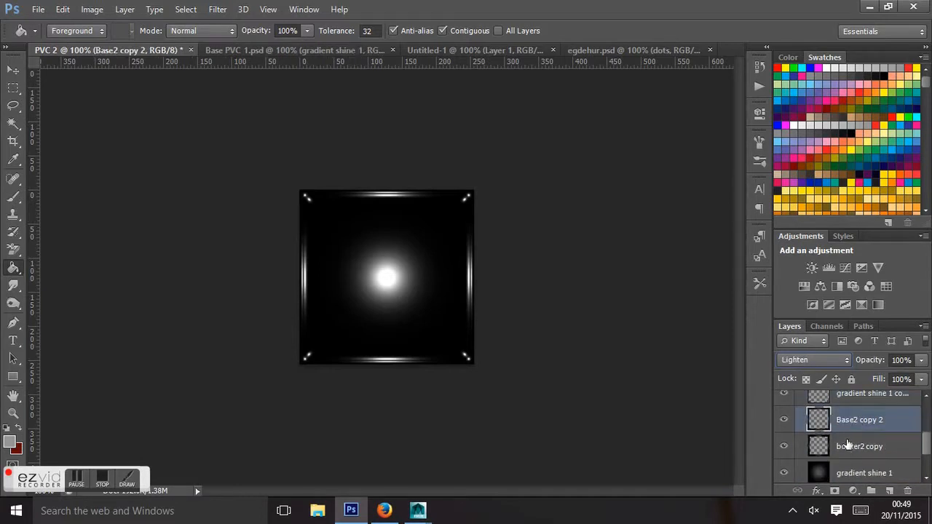
left_click(850, 449)
left_click(812, 360)
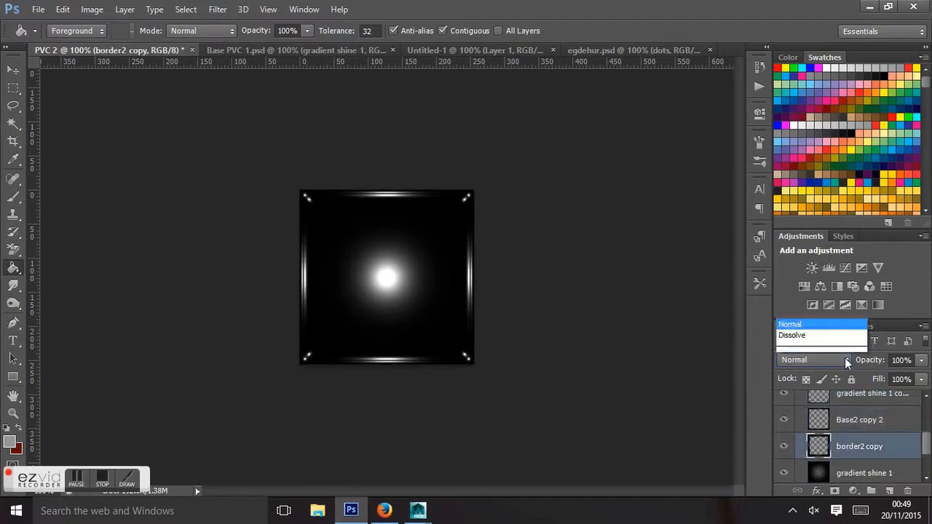
left_click(793, 116)
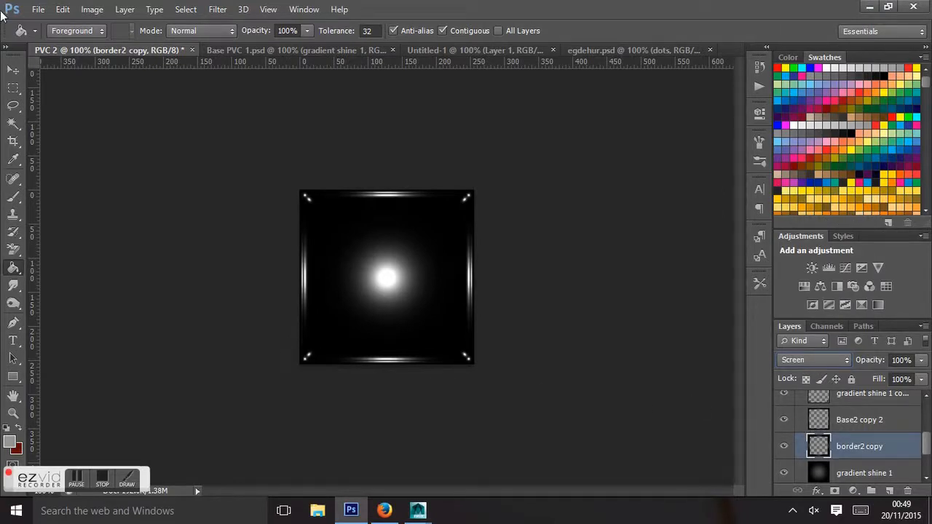
- Apply the Pinch filter at 100% to the border2 copy layer twice
left_click(218, 10)
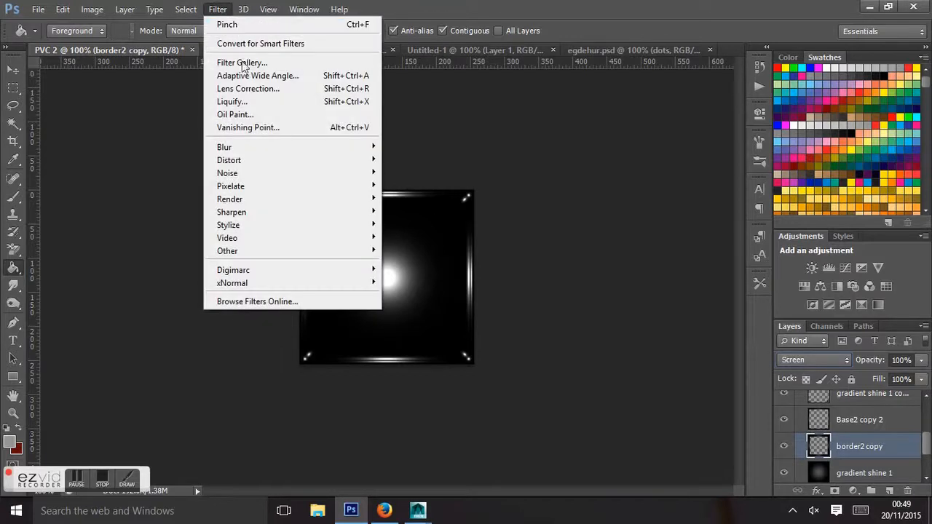
mouse_move(252, 163)
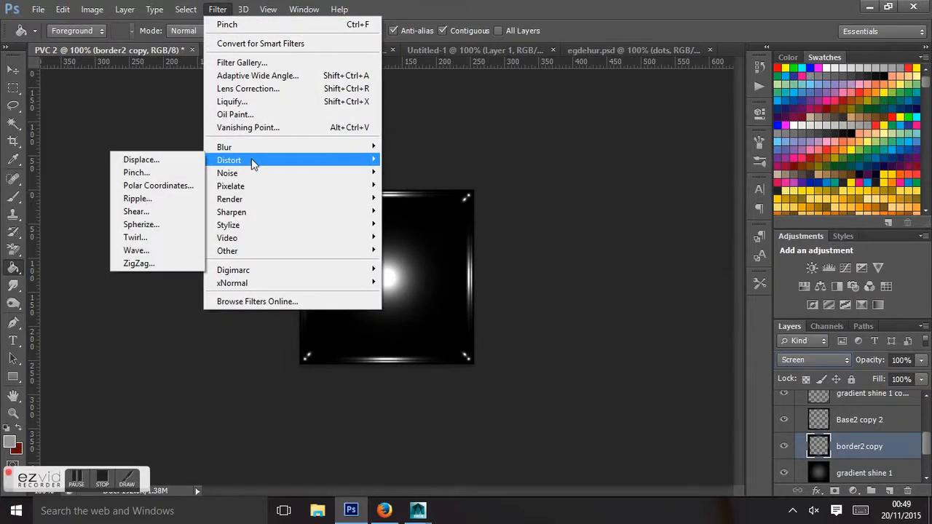
left_click(180, 174)
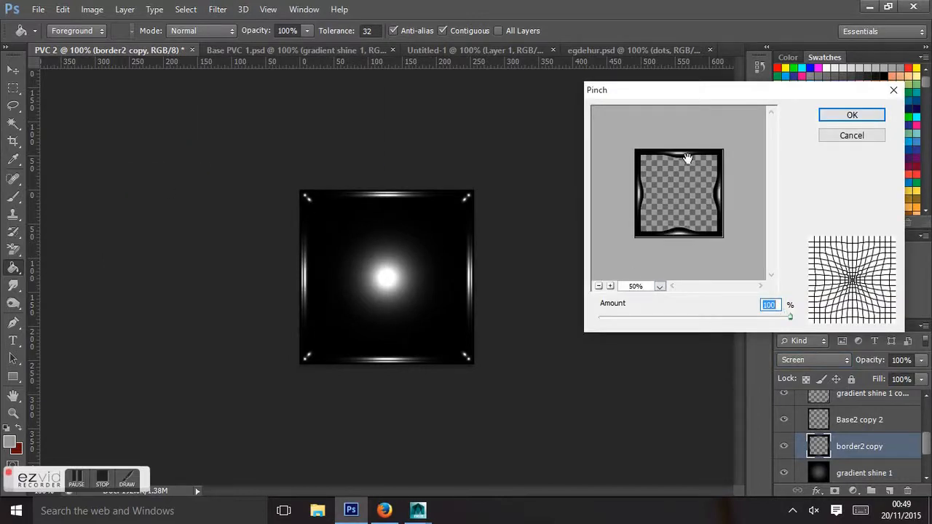
left_click(833, 118)
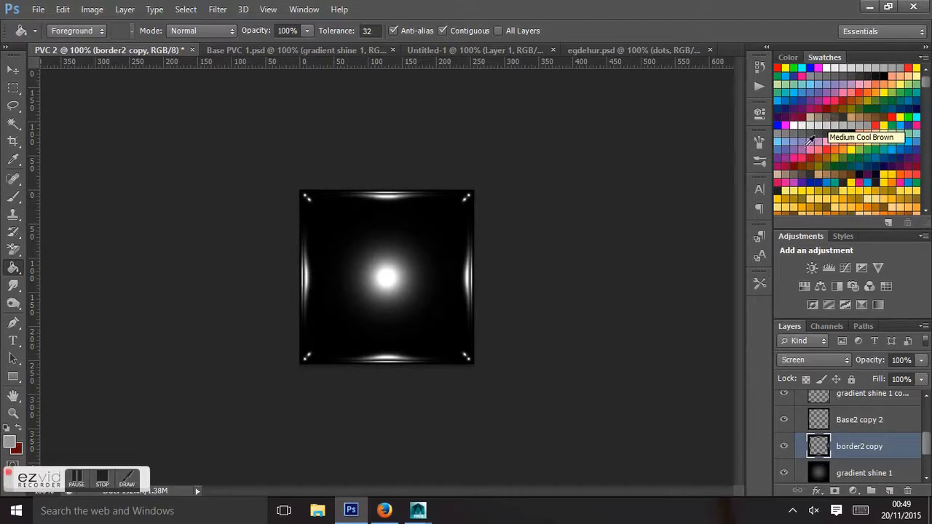
left_click(230, 14)
left_click(231, 23)
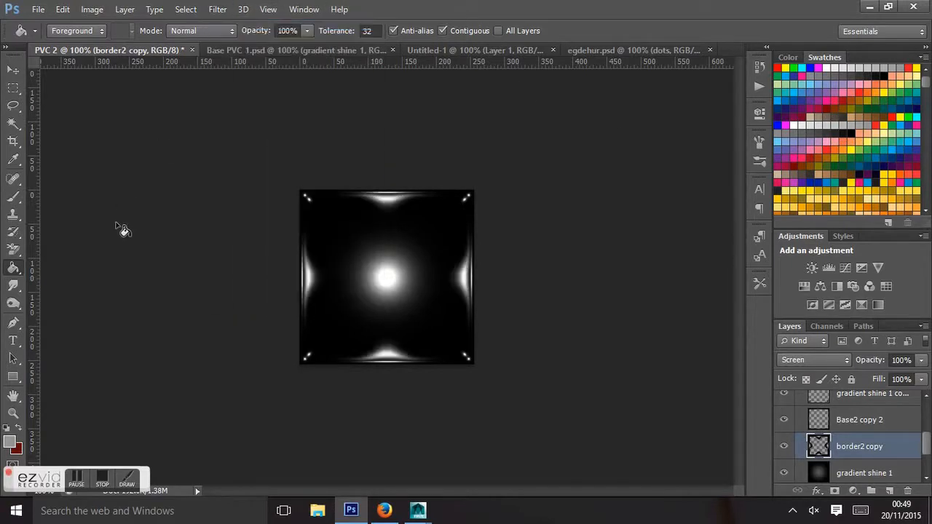
- Try a third Pinch pass on the border2 copy layer, compare it with the previous state, and undo it
left_click(212, 12)
left_click(218, 24)
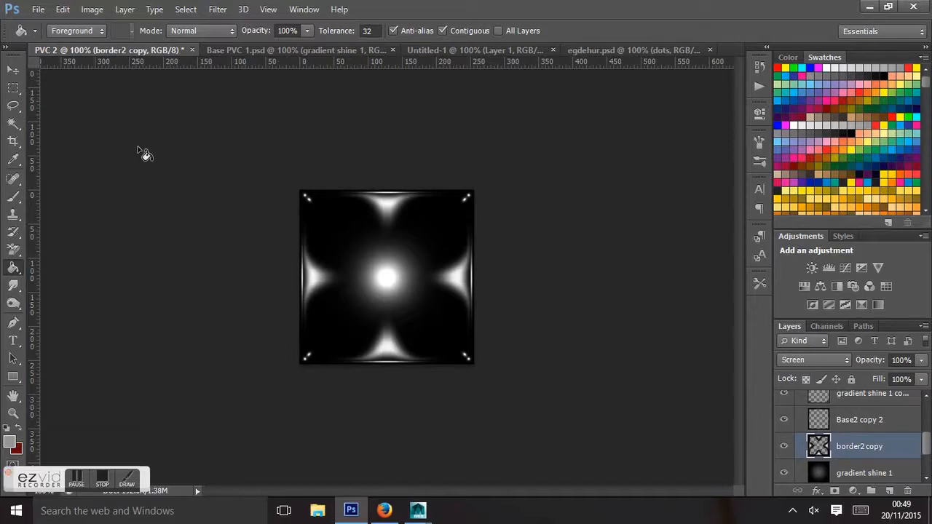
key("ctrl+z")
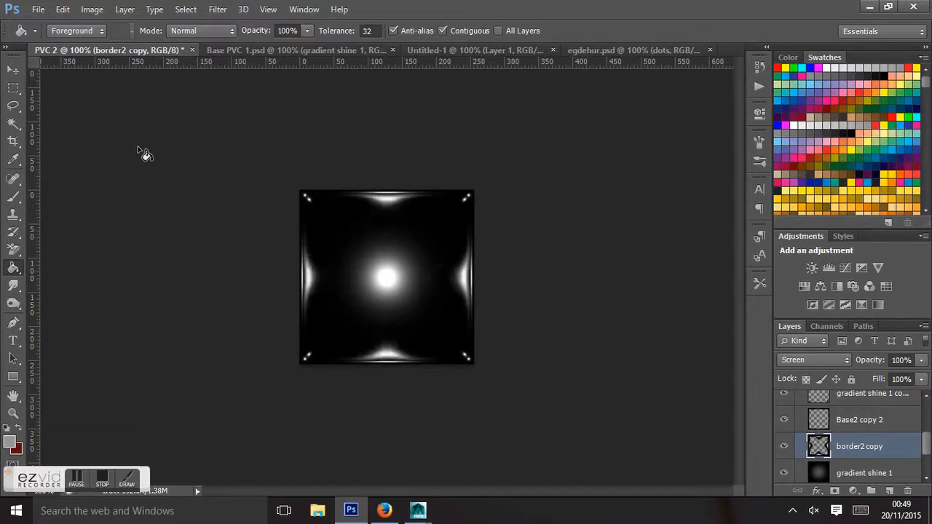
left_click(853, 425)
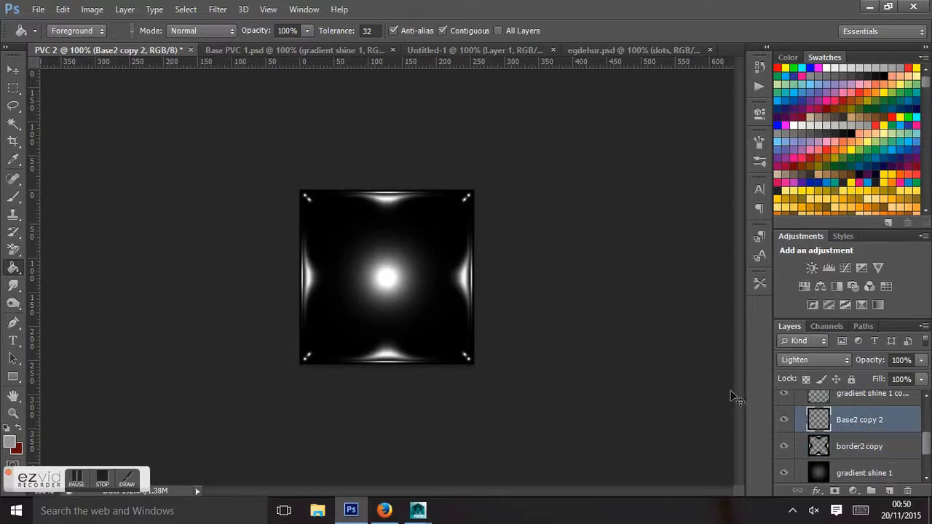
key("ctrl+z")
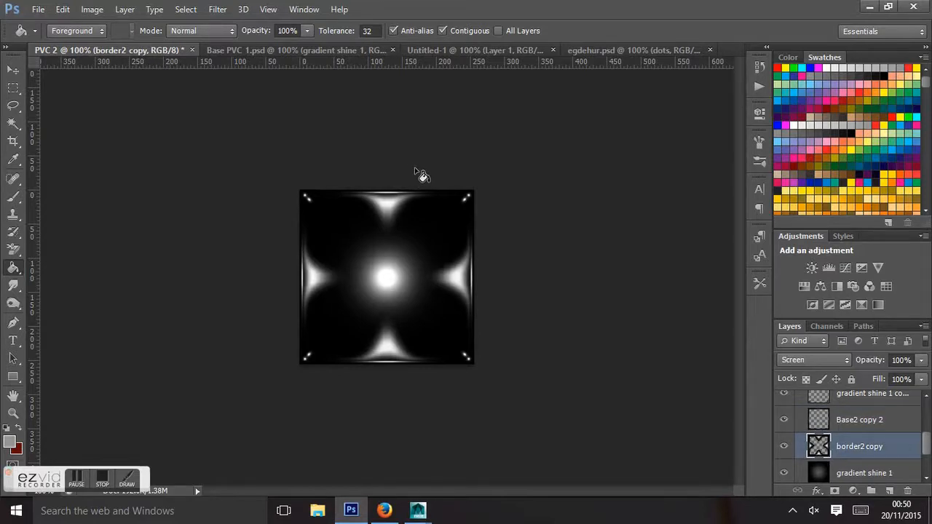
key("ctrl+y")
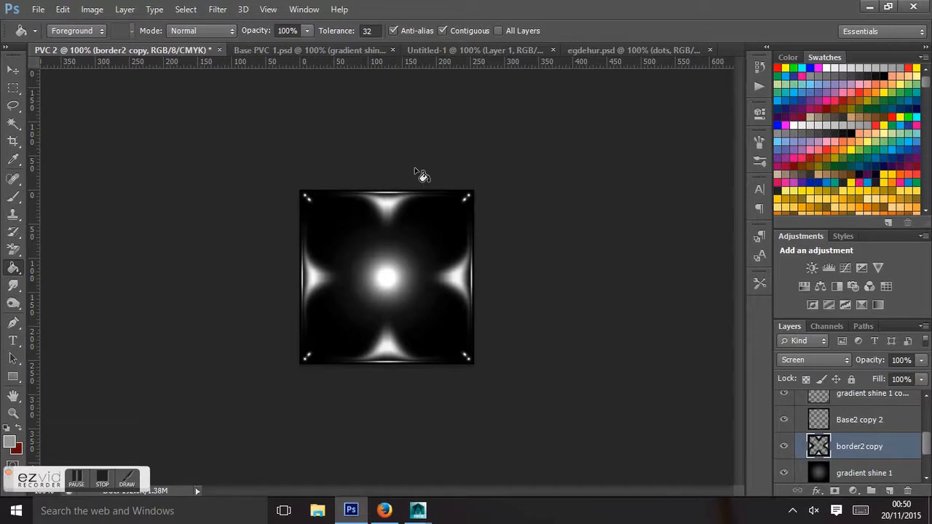
key("ctrl+z")
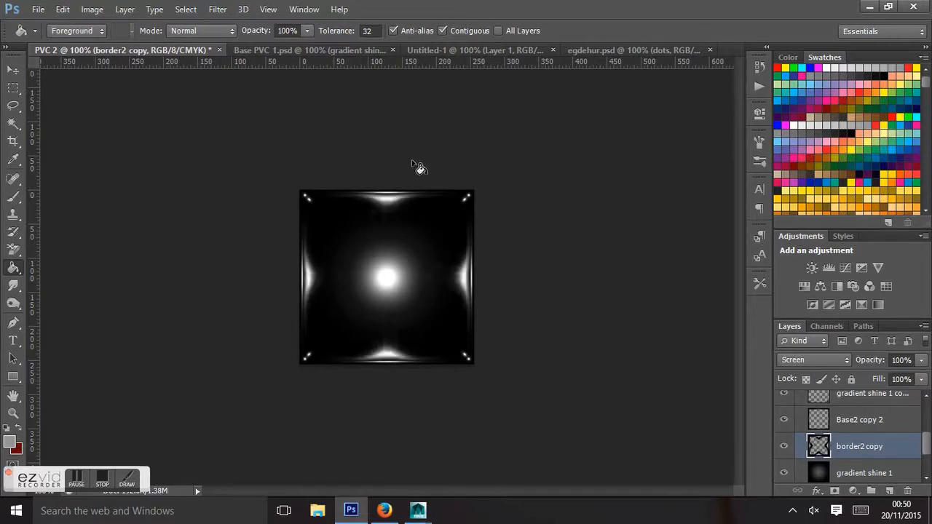
key("ctrl+y")
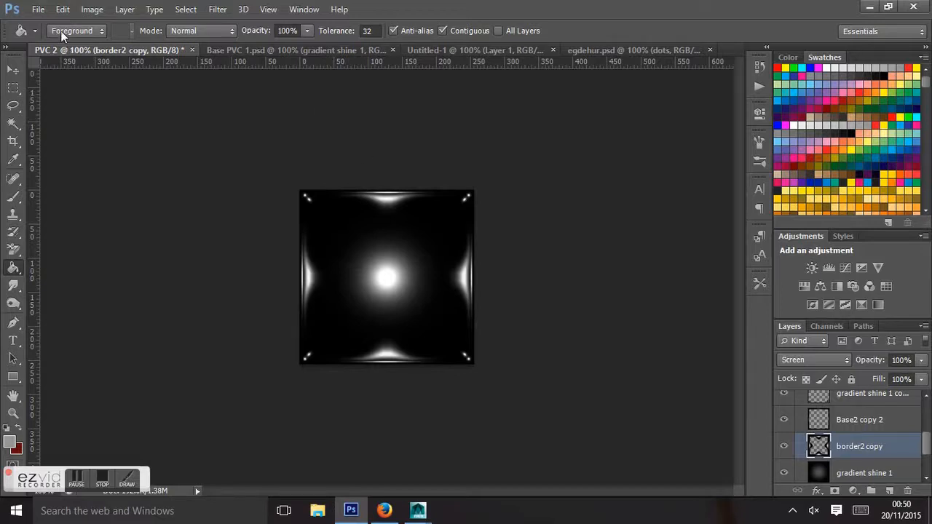
left_click(217, 9)
left_click(224, 26)
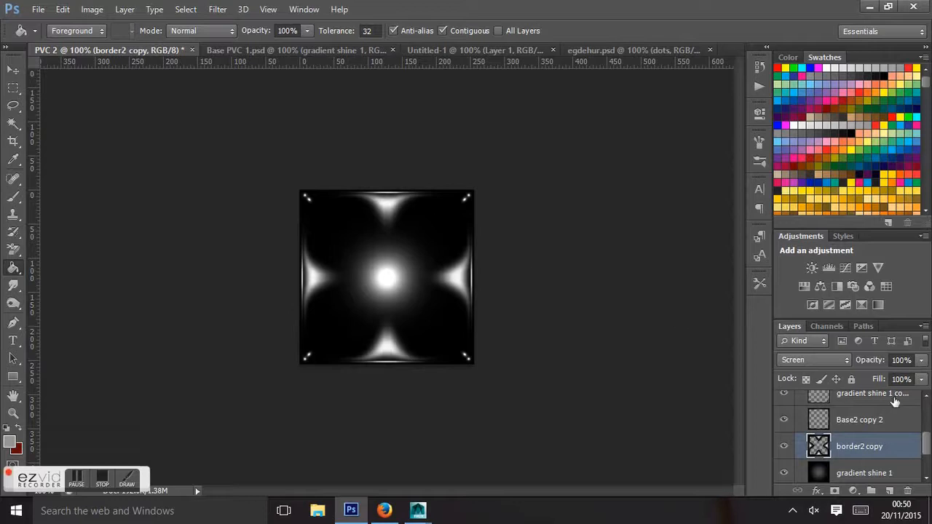
key("ctrl+f")
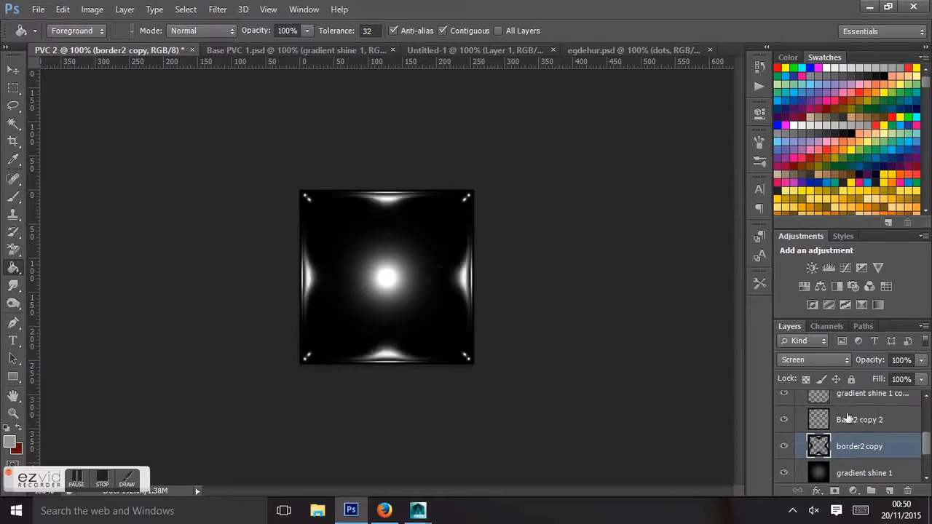
- Apply the same 100% Pinch filter to the Base2 copy 2 layer four times
left_click(847, 418)
left_click(221, 13)
left_click(227, 25)
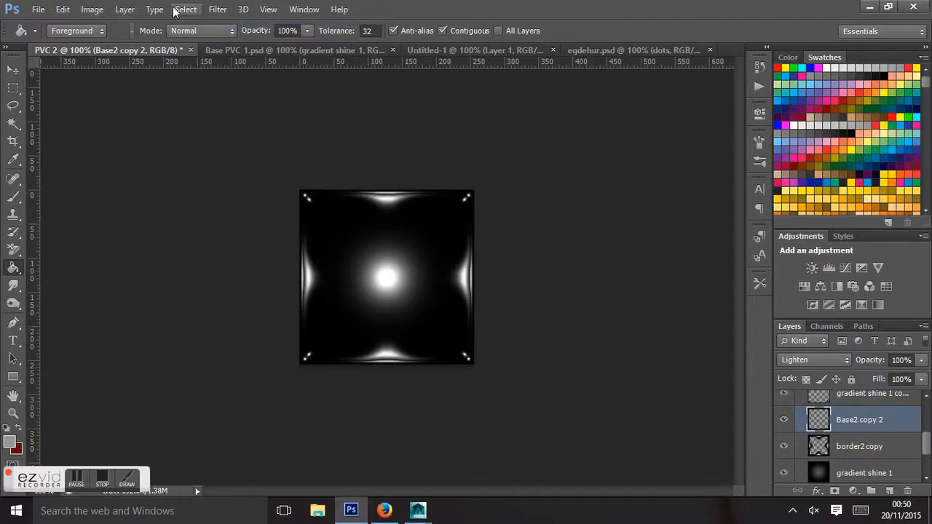
left_click(219, 10)
left_click(227, 25)
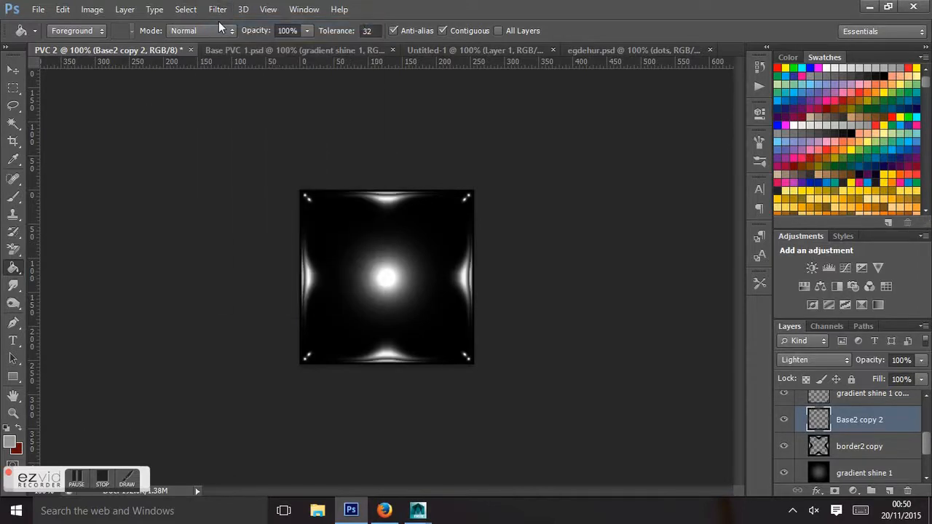
left_click(217, 10)
left_click(225, 25)
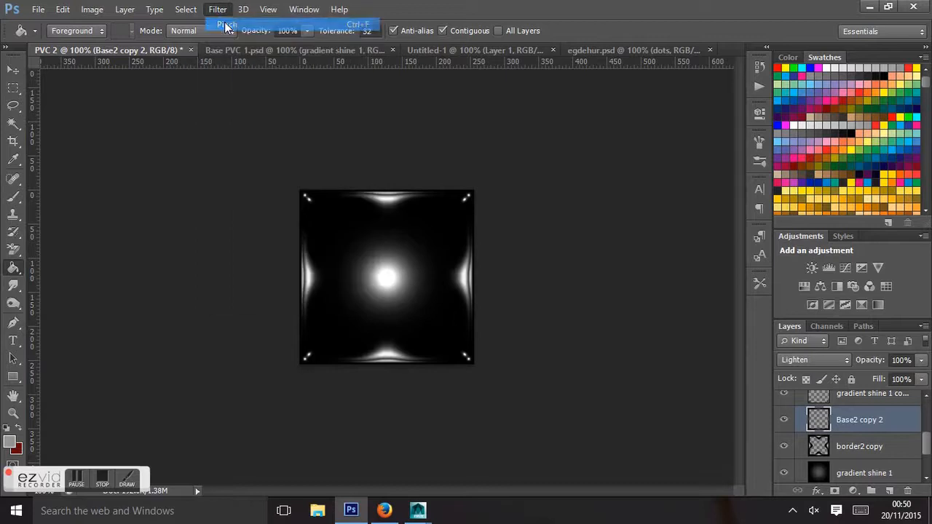
left_click(218, 10)
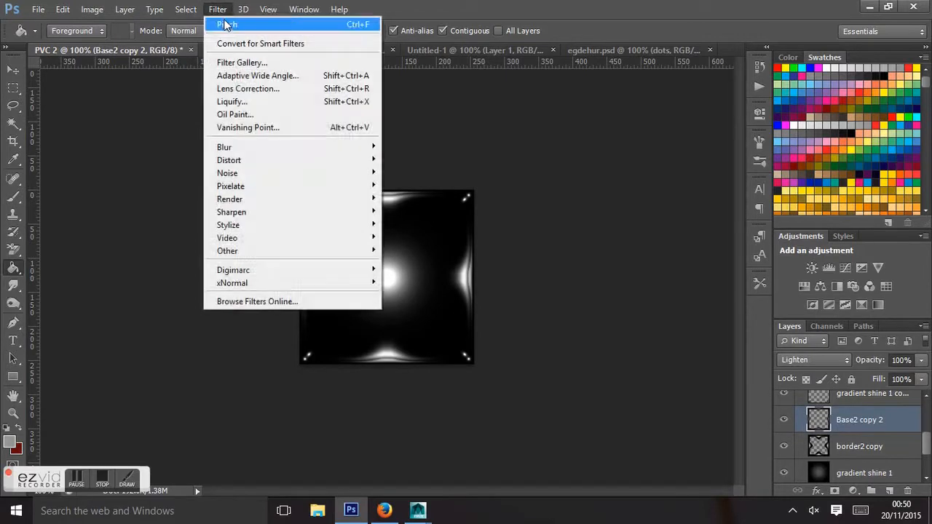
left_click(225, 25)
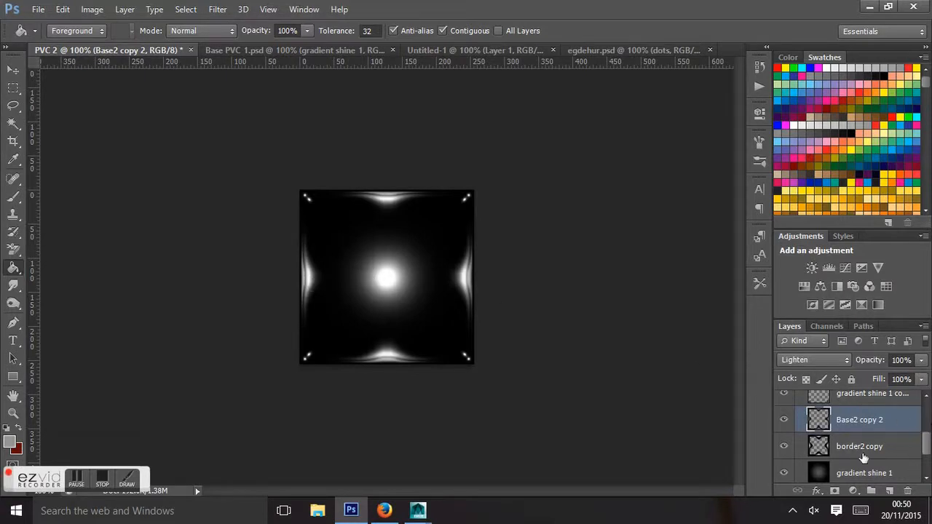
- Try to filter the gradient shine 1 copy 2 and gradient shine 1 copy 3 layers together
scroll(863, 457, "up", 1)
left_click(861, 428)
scroll(859, 428, "up", 1)
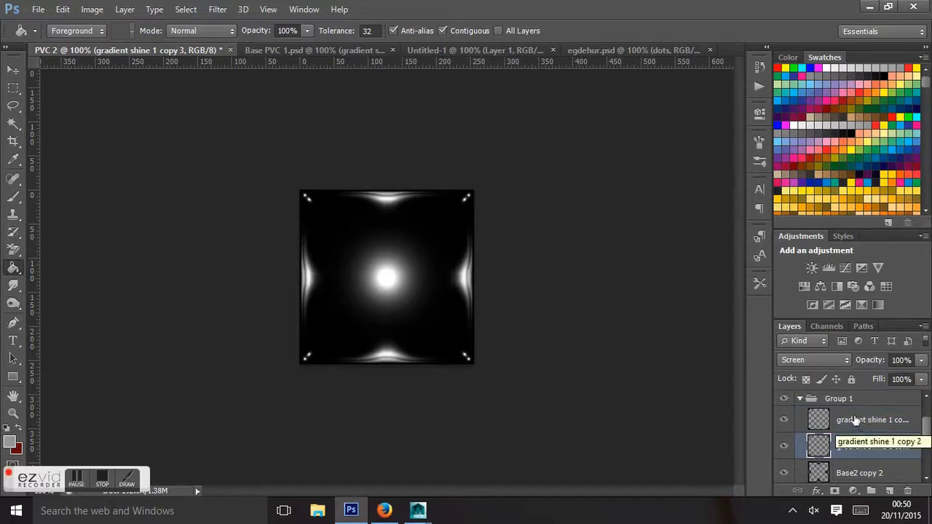
left_click(840, 414, "shift")
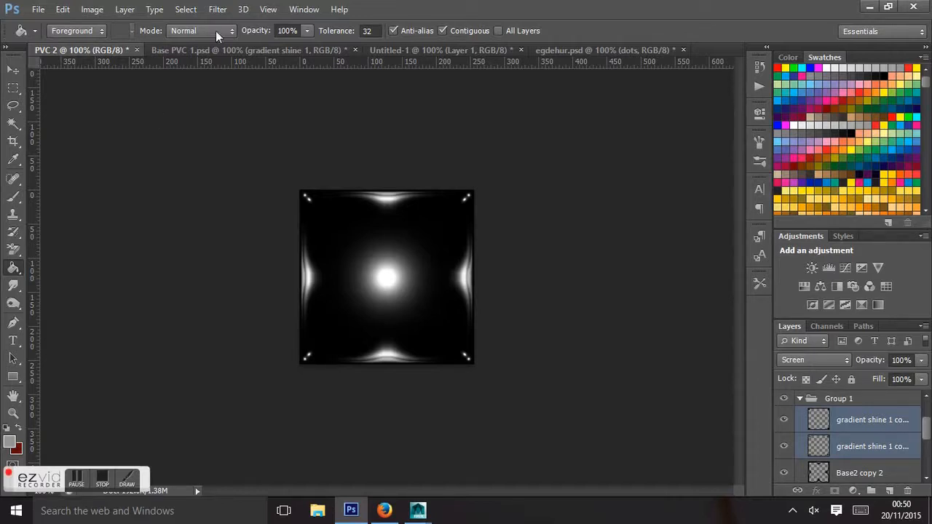
left_click(224, 11)
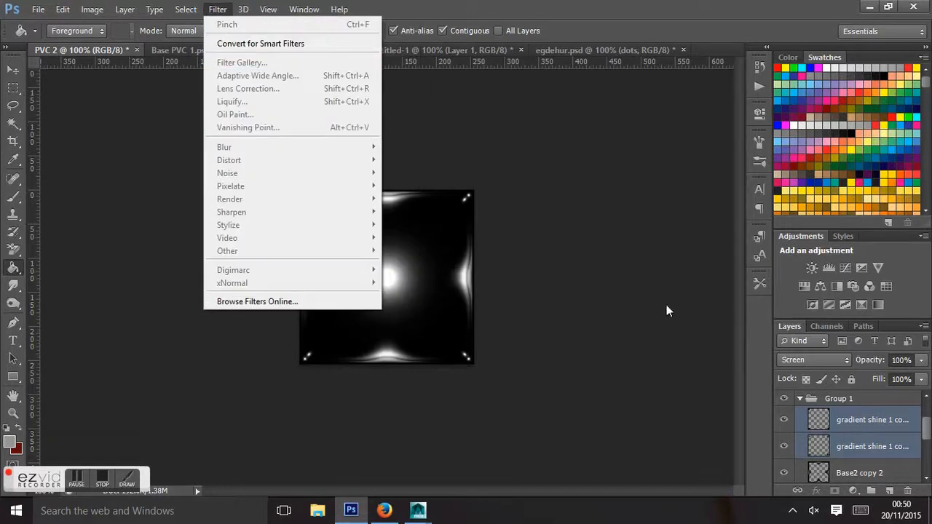
- Apply the Polar Coordinates filter with Polar to Rectangular to the gradient shine 1 copy 3 layer alone
left_click(837, 439)
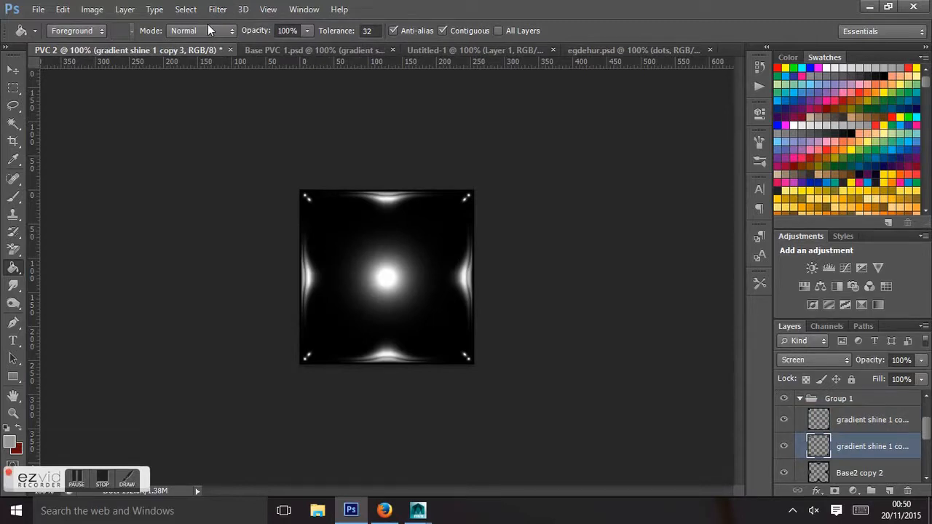
left_click(218, 9)
mouse_move(227, 160)
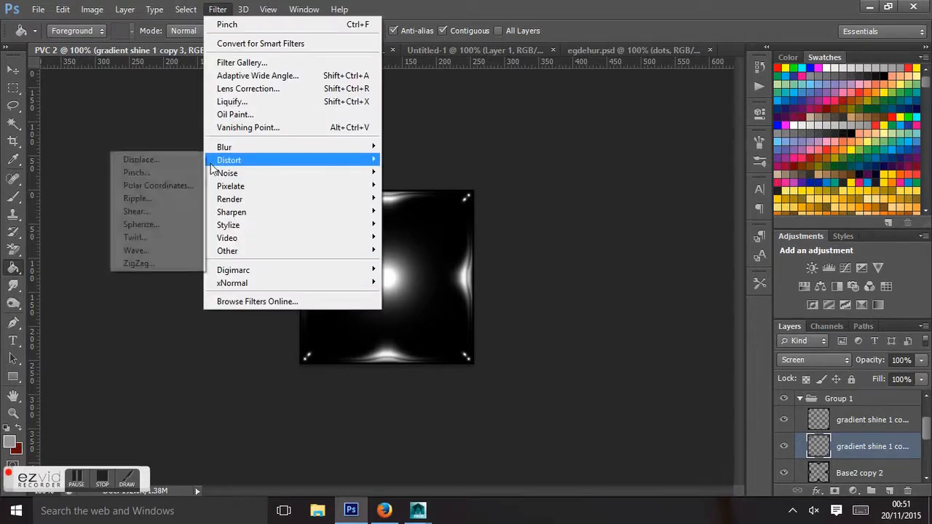
left_click(164, 187)
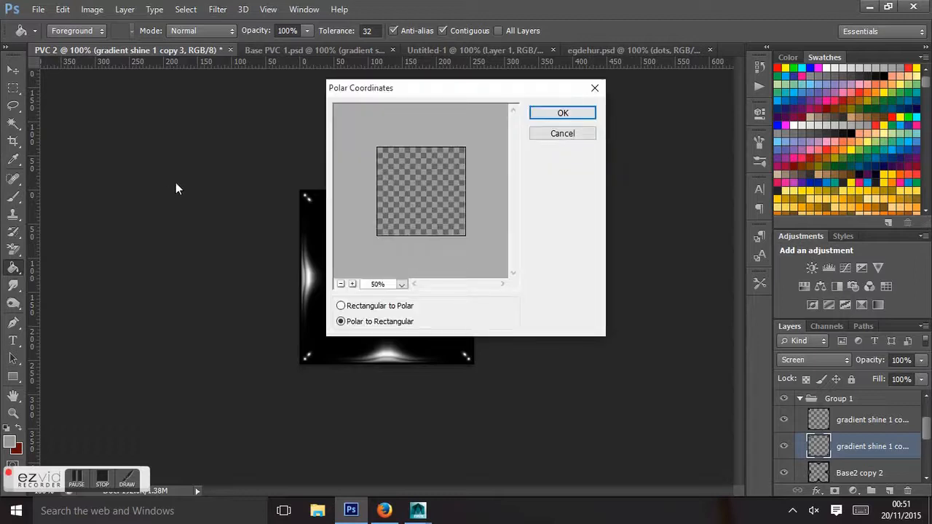
left_click_drag(373, 98, 528, 123)
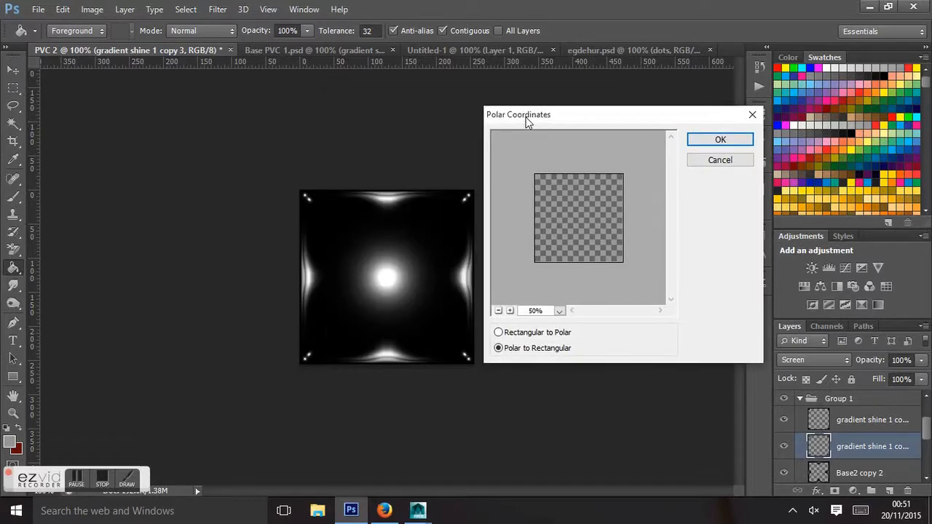
left_click(710, 140)
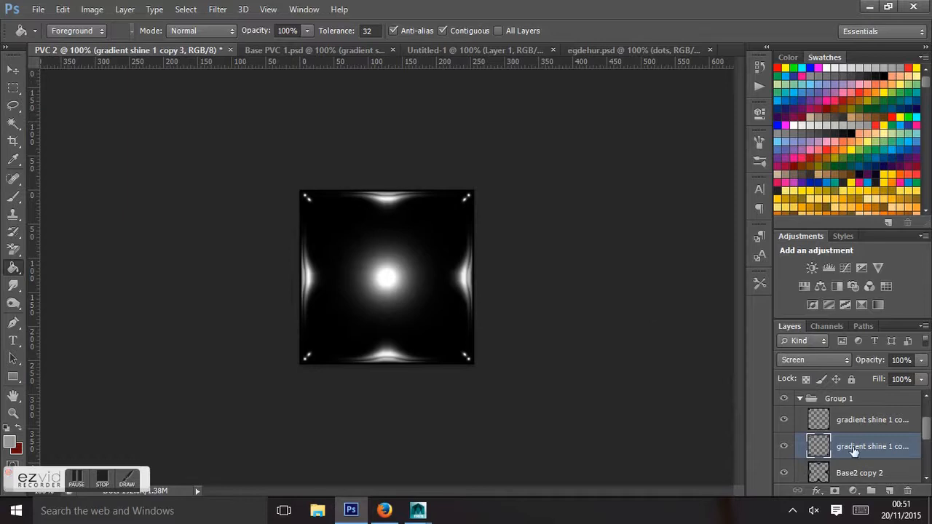
- Merge the gradient shine 1 and Base layers in Group 1
scroll(854, 452, "down", 1)
scroll(854, 451, "down", 2)
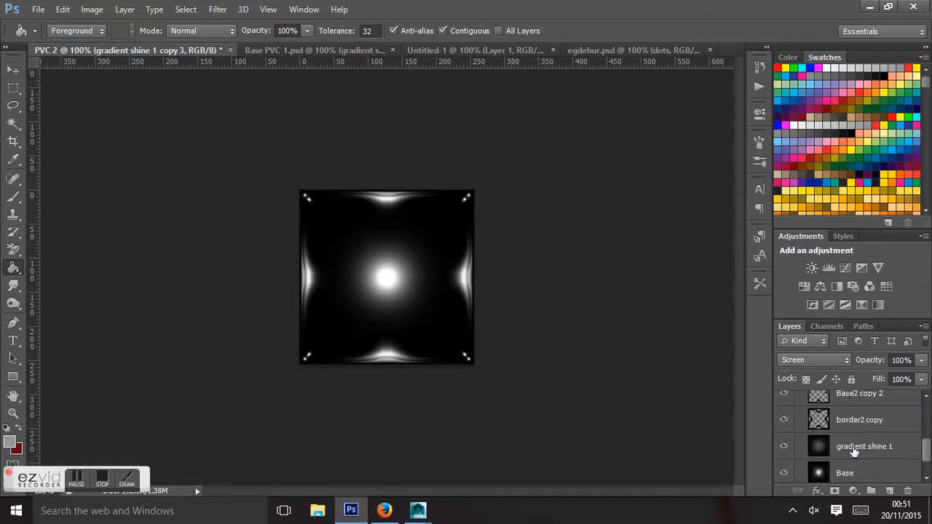
scroll(854, 451, "down", 1)
left_click(848, 446)
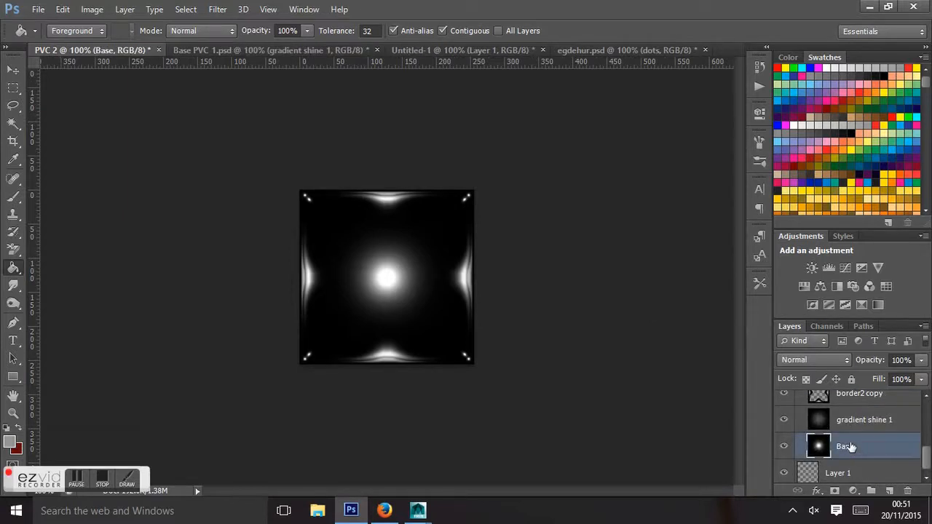
left_click(852, 421, "shift")
right_click(858, 438)
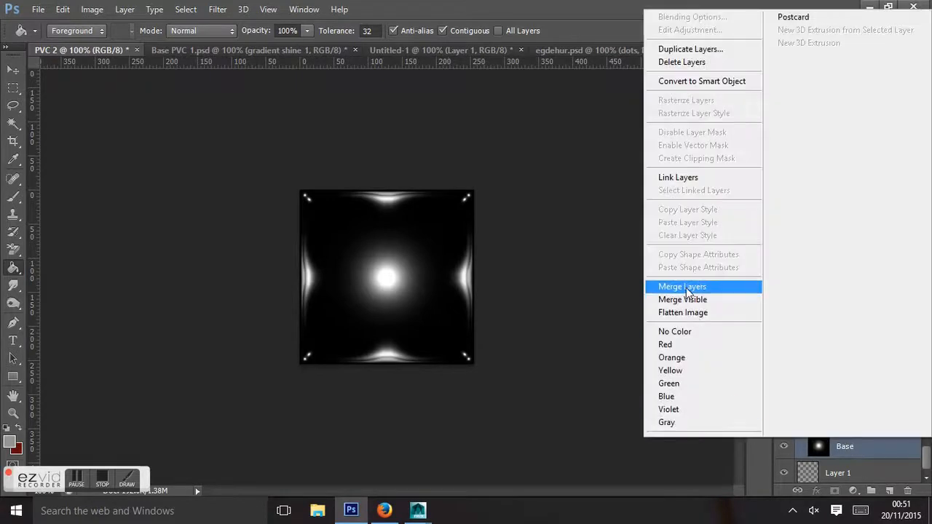
left_click(686, 288)
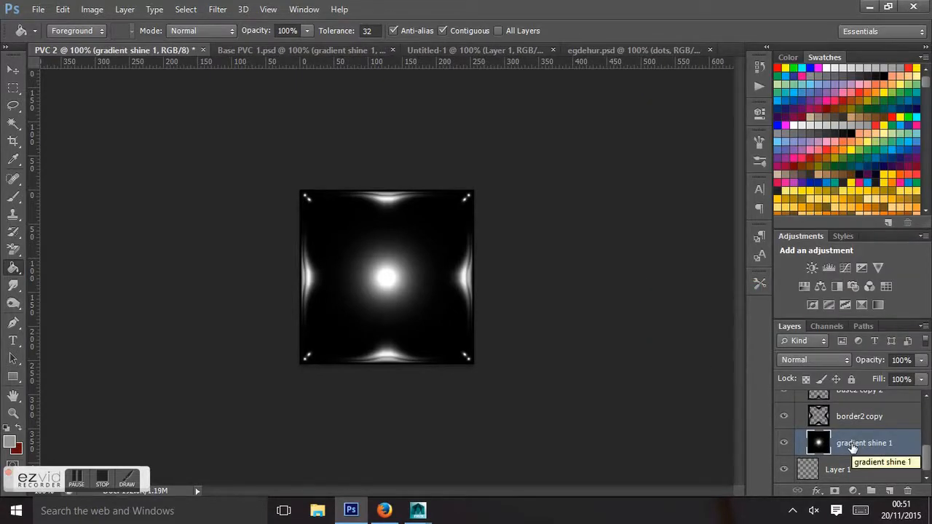
- Apply the Polar Coordinates filter with Rectangular to Polar to the gradient shine 1 layer
left_click(213, 12)
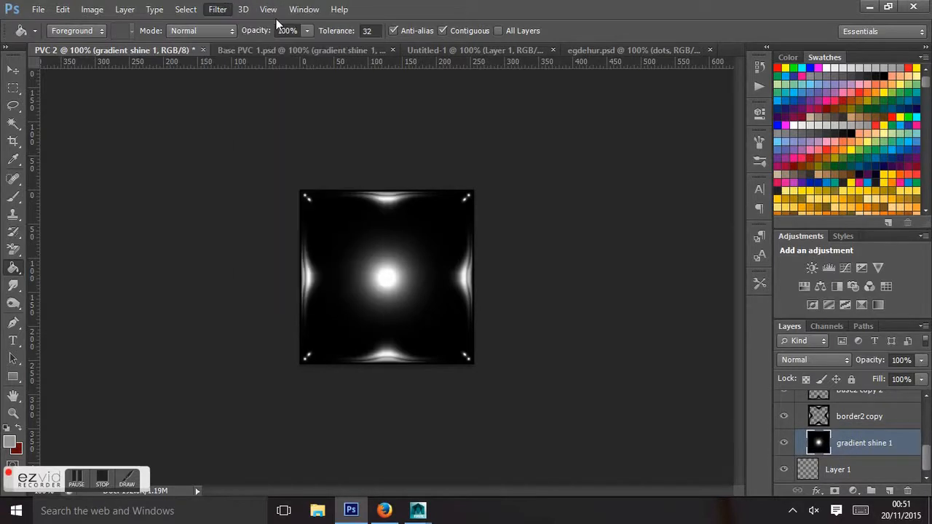
mouse_move(233, 161)
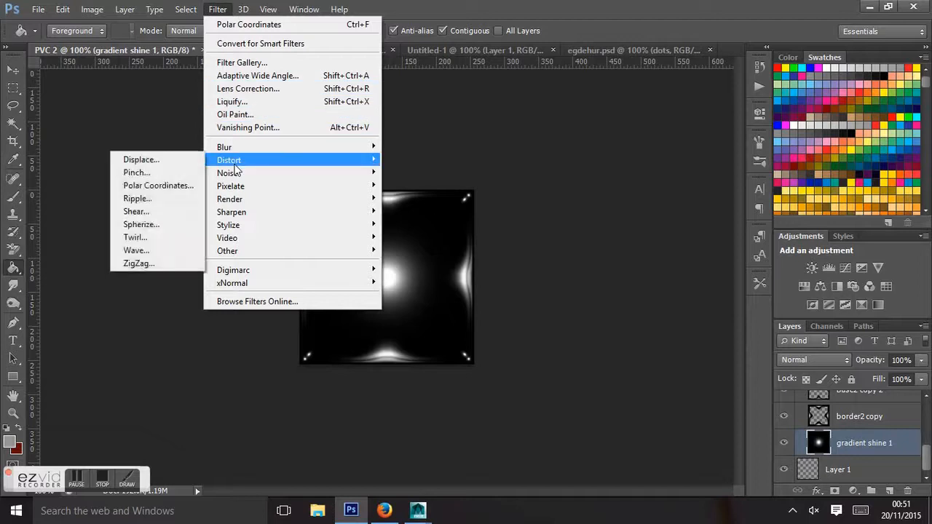
left_click(167, 186)
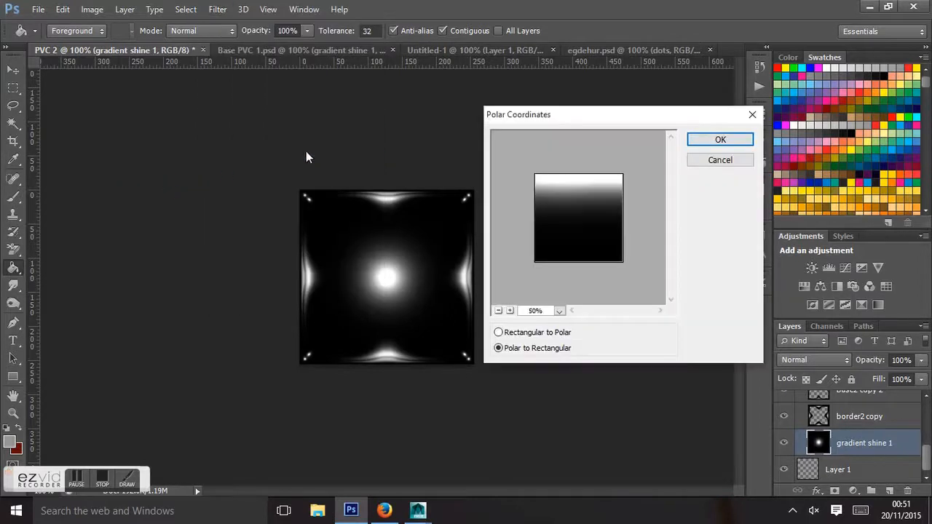
left_click(498, 332)
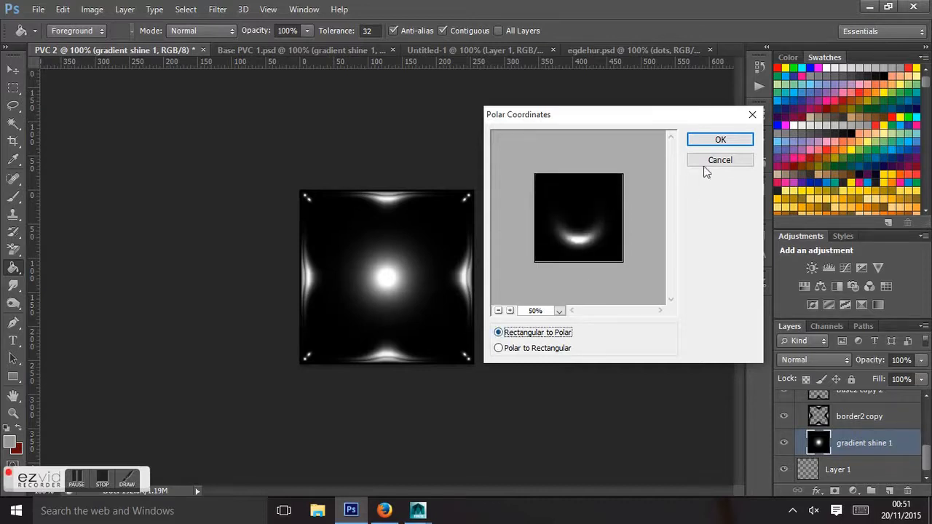
left_click(719, 140)
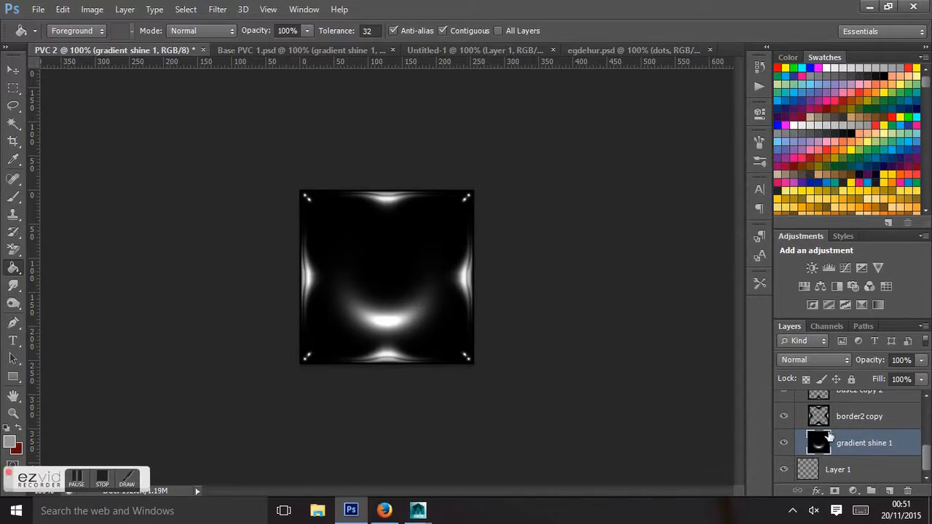
- Duplicate the gradient shine 1 layer as a vertically flipped copy blended in Screen mode
right_click(848, 445)
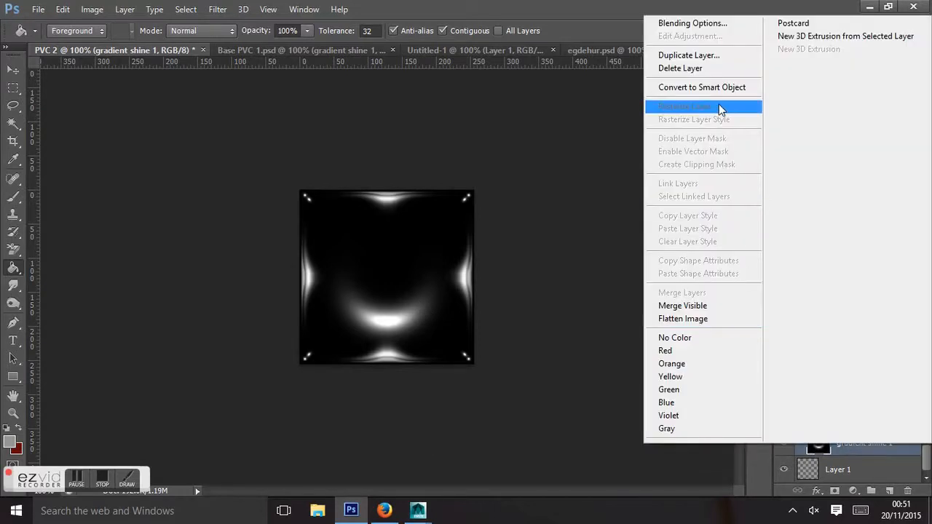
left_click(688, 49)
key("Return")
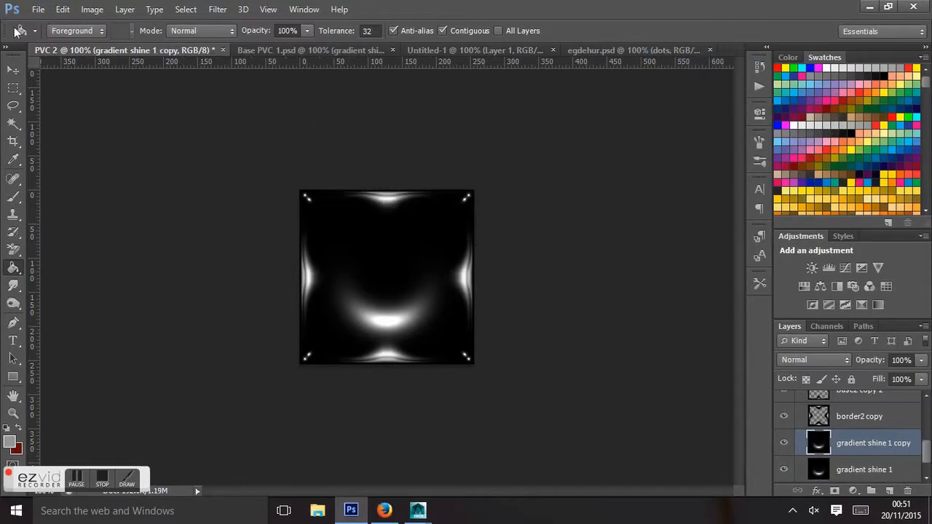
left_click(62, 11)
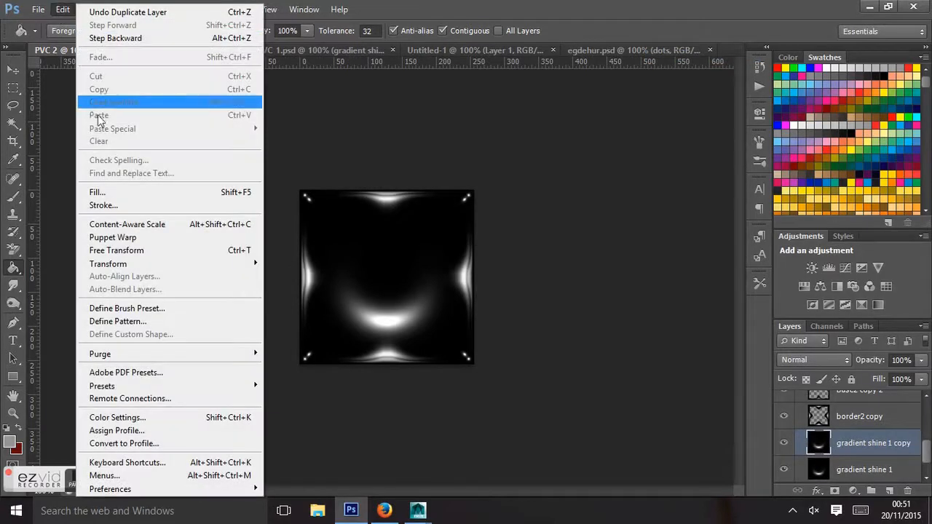
mouse_move(150, 265)
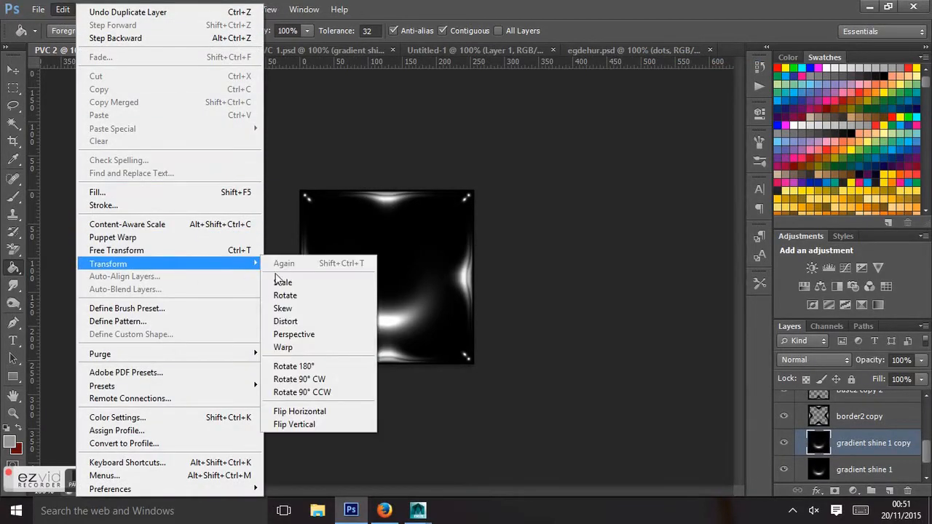
left_click(289, 422)
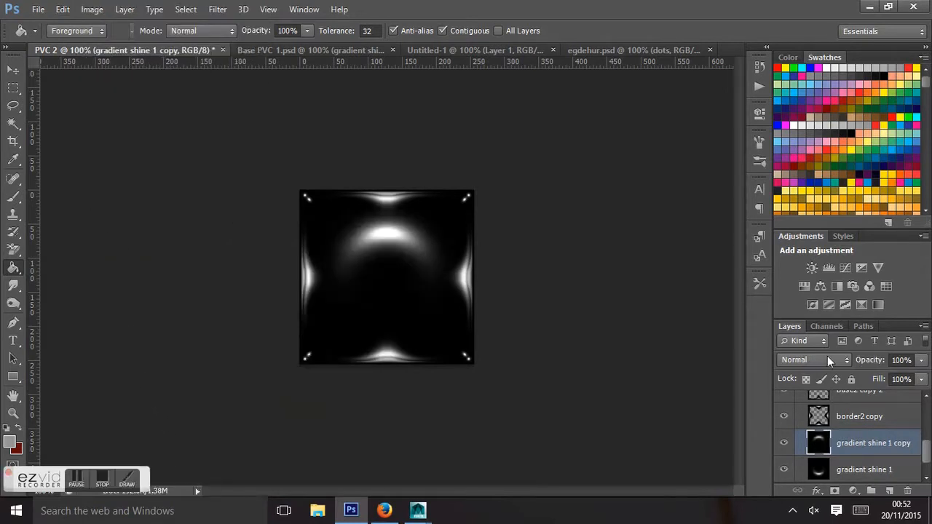
left_click(846, 362)
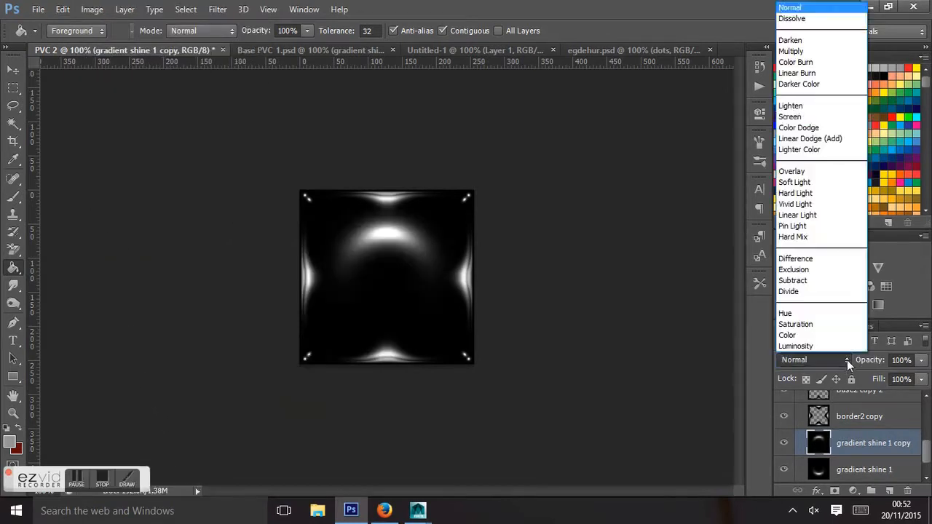
left_click(820, 111)
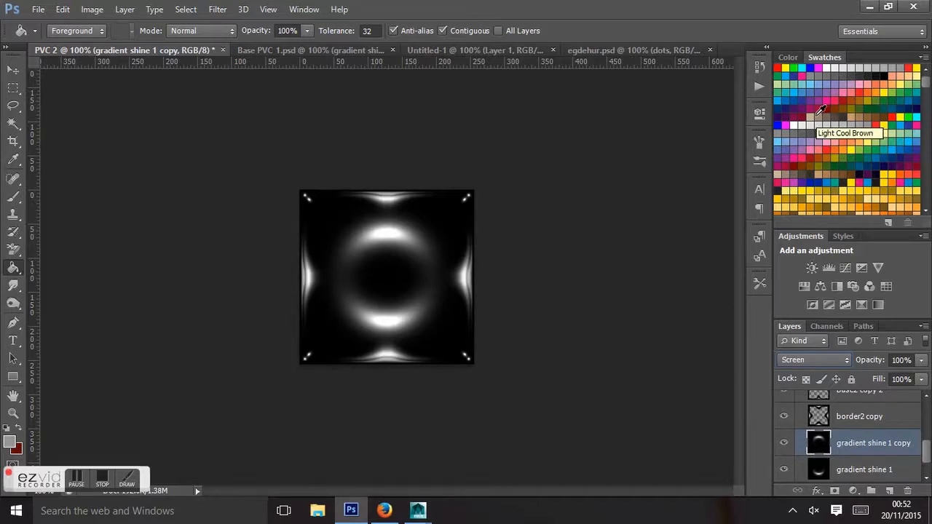
- Rotate the whole canvas 90° clockwise and merge gradient shine 1 with its copy
left_click(86, 14)
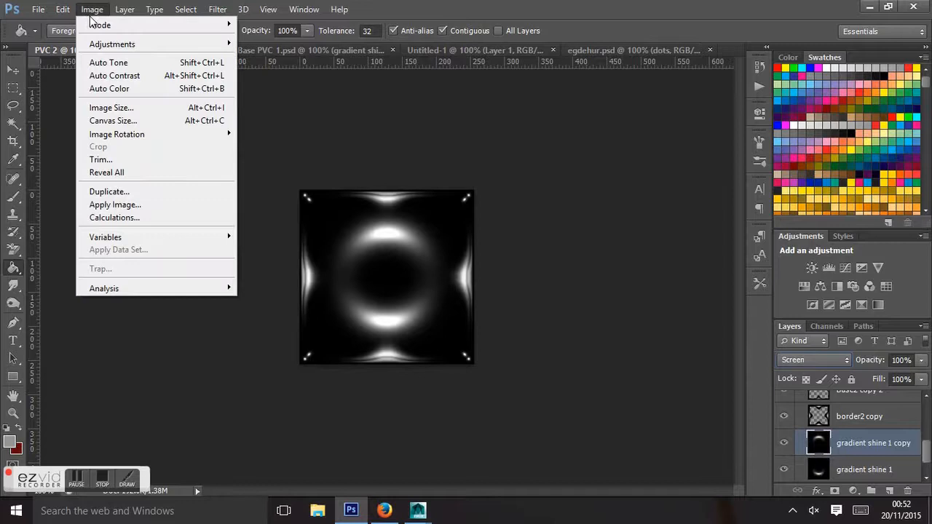
mouse_move(124, 135)
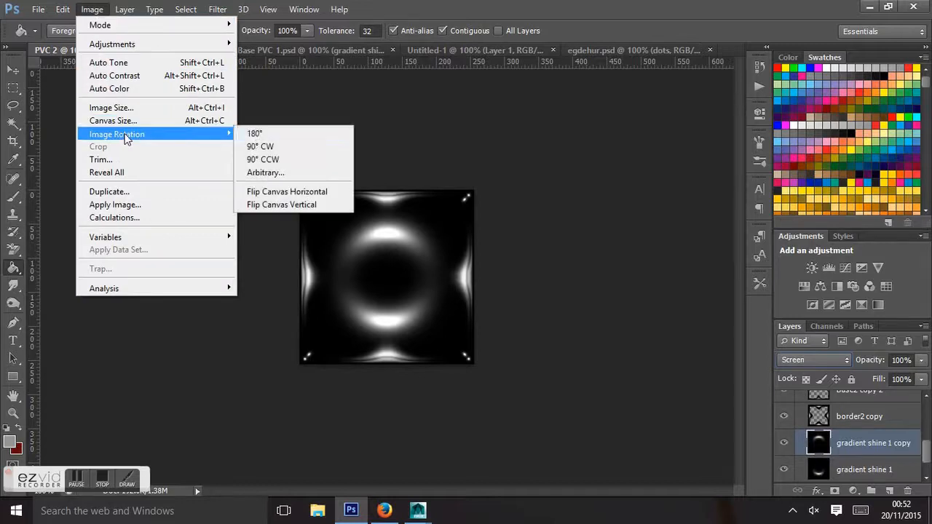
left_click(262, 147)
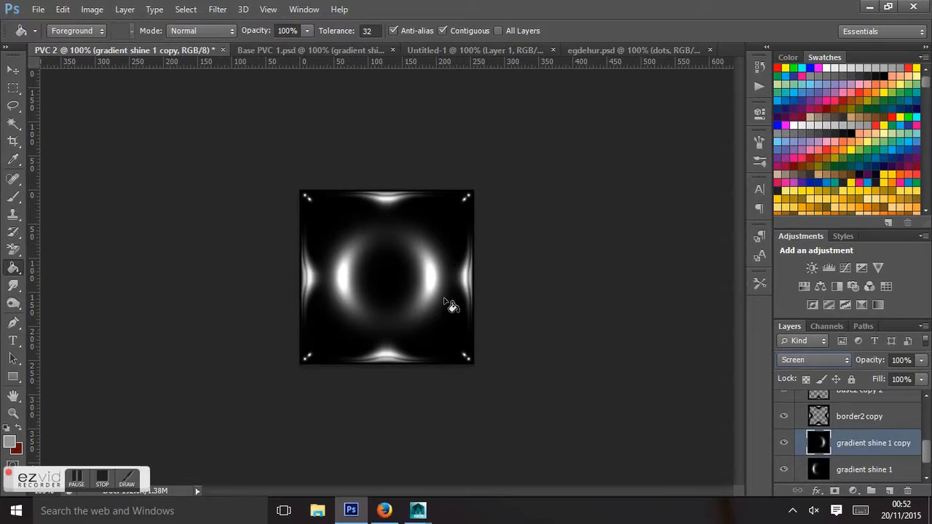
left_click(851, 470, "ctrl")
right_click(852, 470)
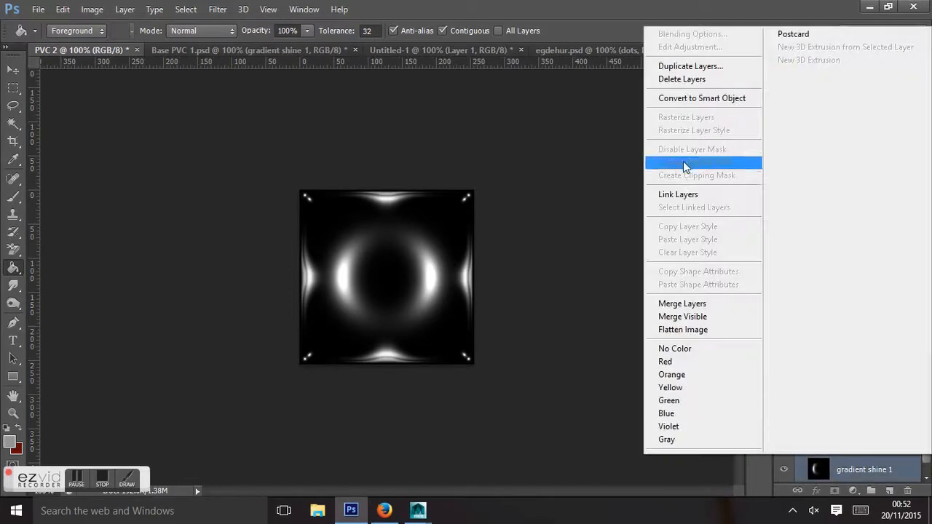
left_click(673, 304)
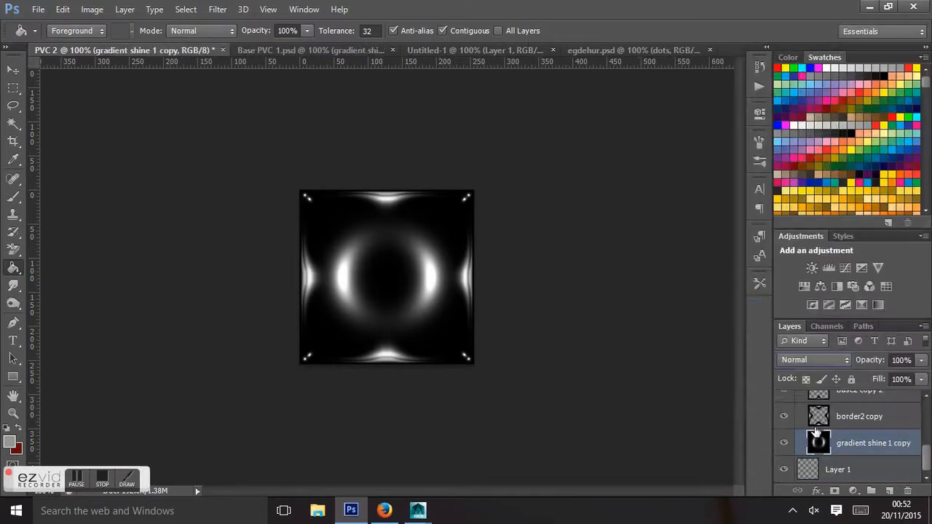
- Duplicate the merged gradient shine 1 copy layer, rotated 90° clockwise and blended in Screen mode
right_click(859, 443)
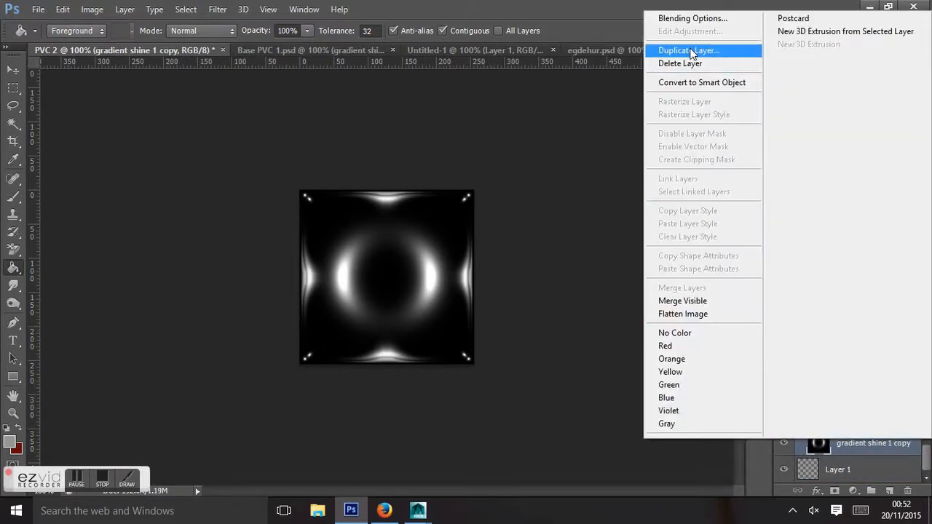
left_click(689, 50)
left_click(588, 154)
left_click(63, 9)
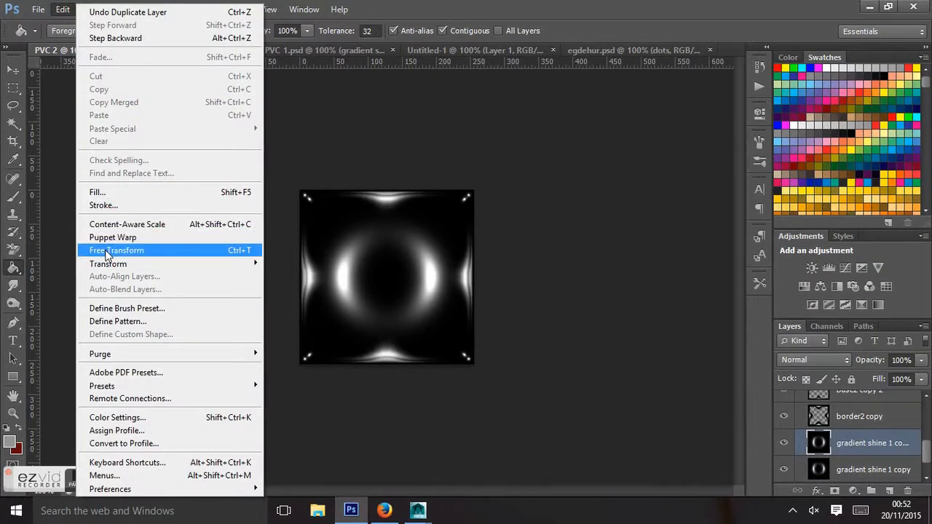
mouse_move(109, 264)
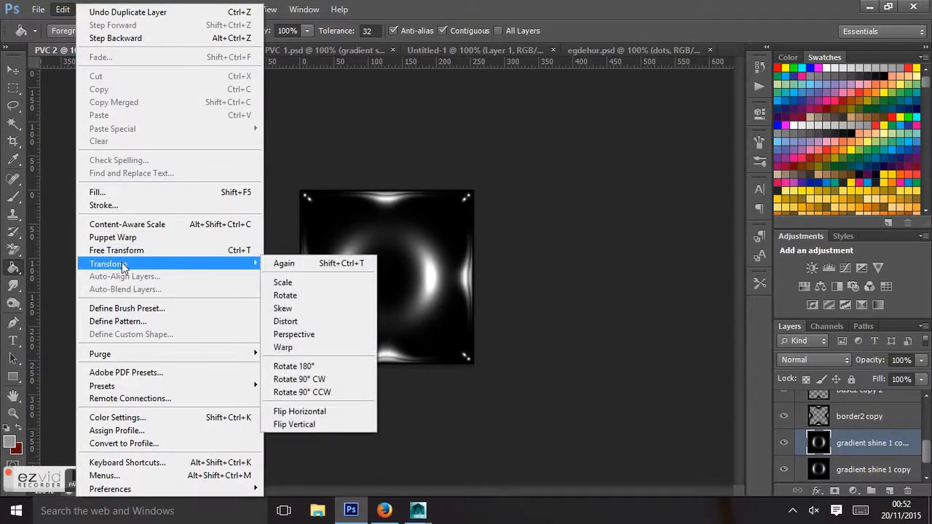
left_click(303, 381)
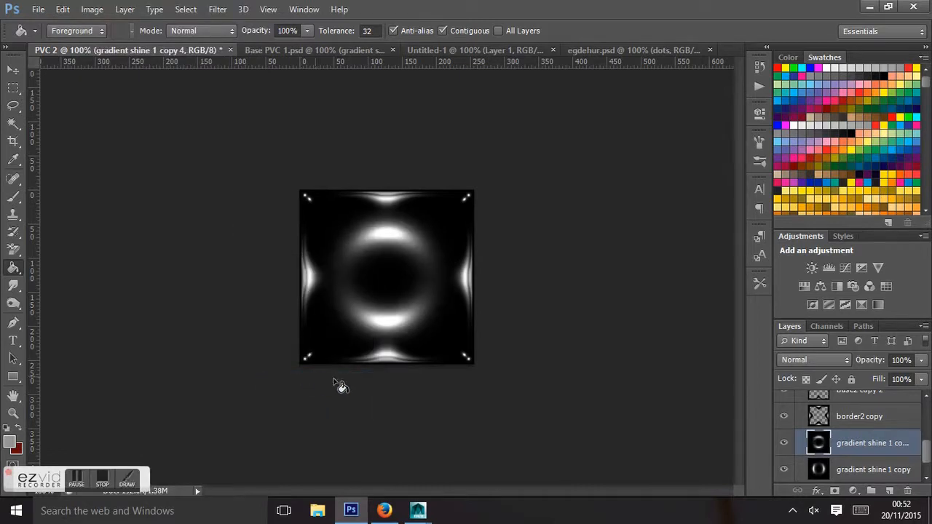
left_click(848, 360)
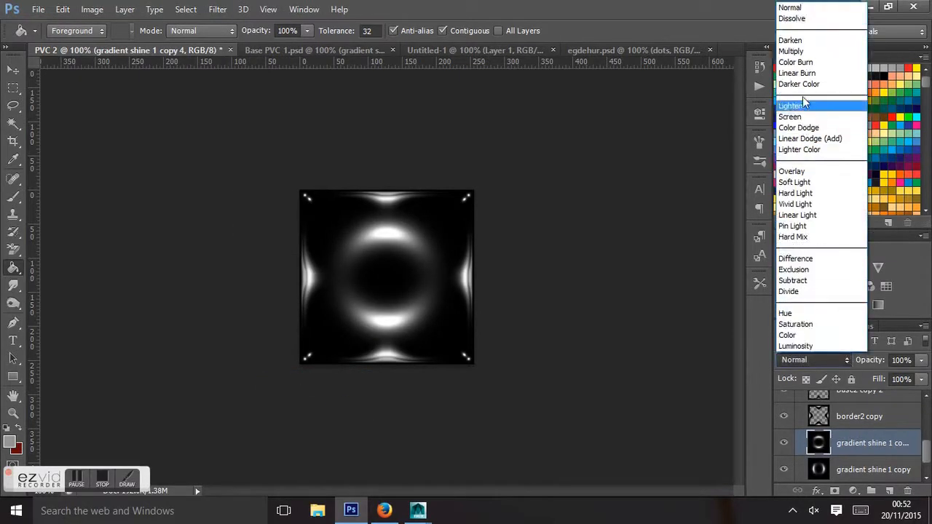
left_click(788, 117)
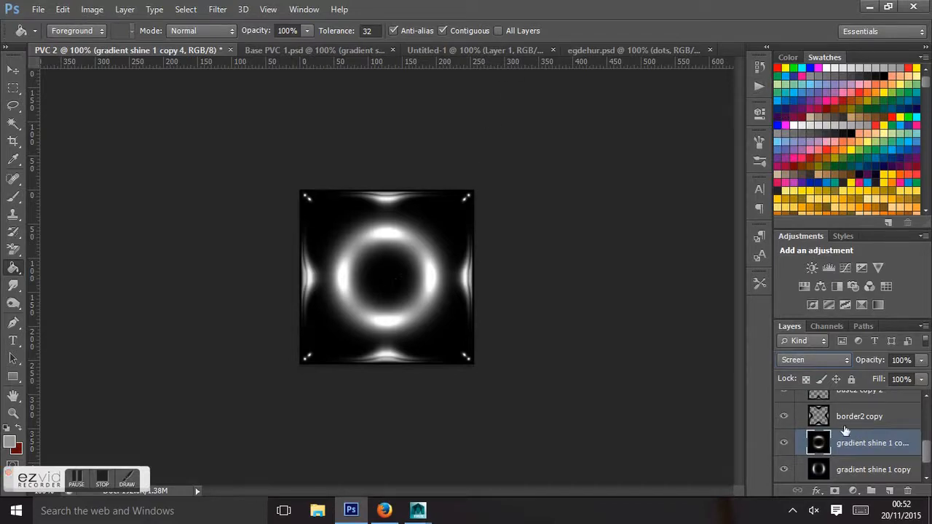
- Switch to the Base PVC 1.psd document and undo its last change
left_click(297, 45)
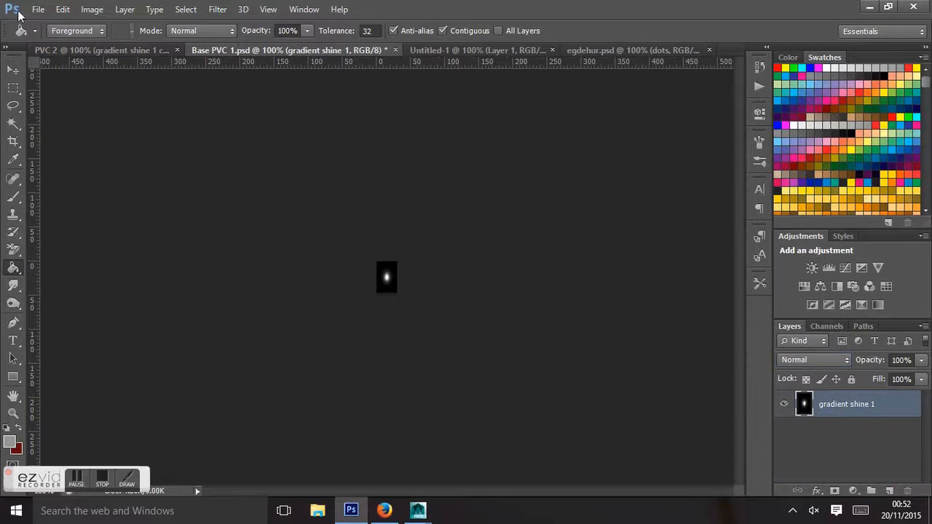
left_click(63, 10)
left_click(87, 35)
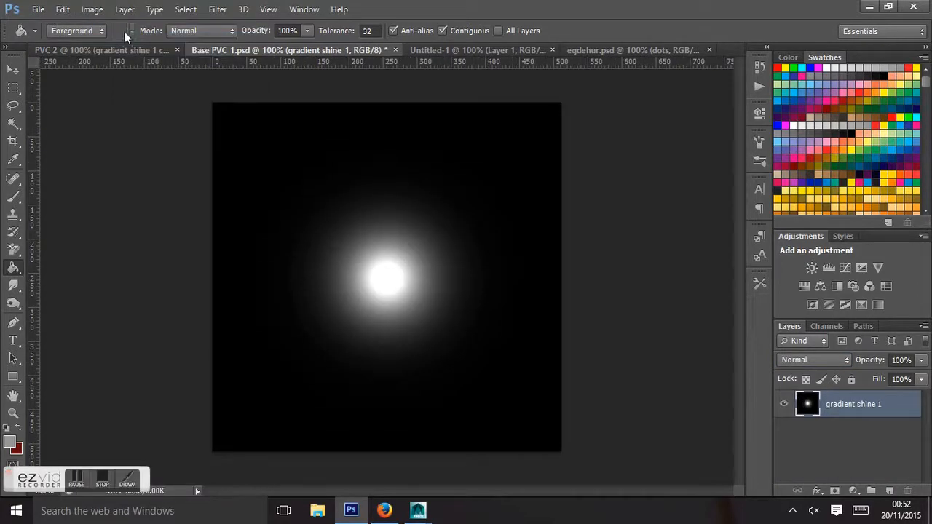
- Resize the Base PVC 1.psd image to 128 by 128 pixels with Bicubic Sharper (best for reduction) resampling
left_click(92, 9)
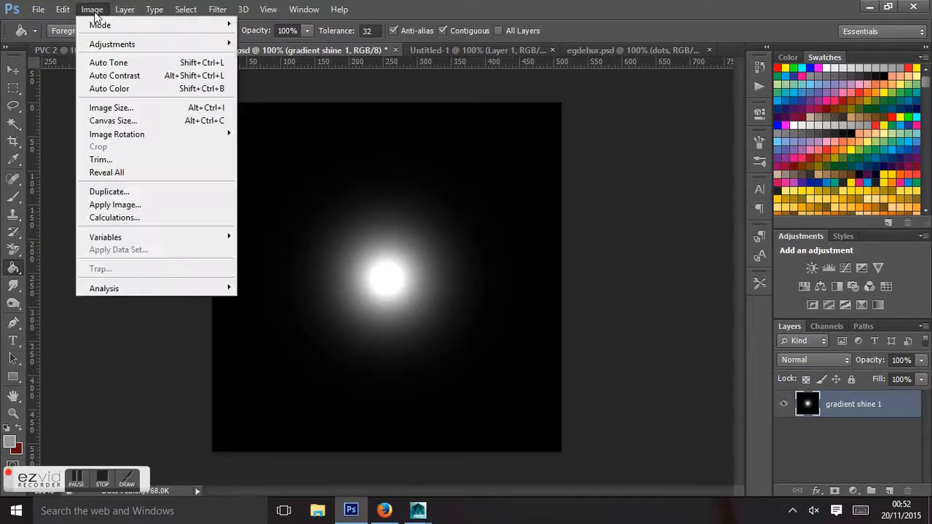
left_click(109, 104)
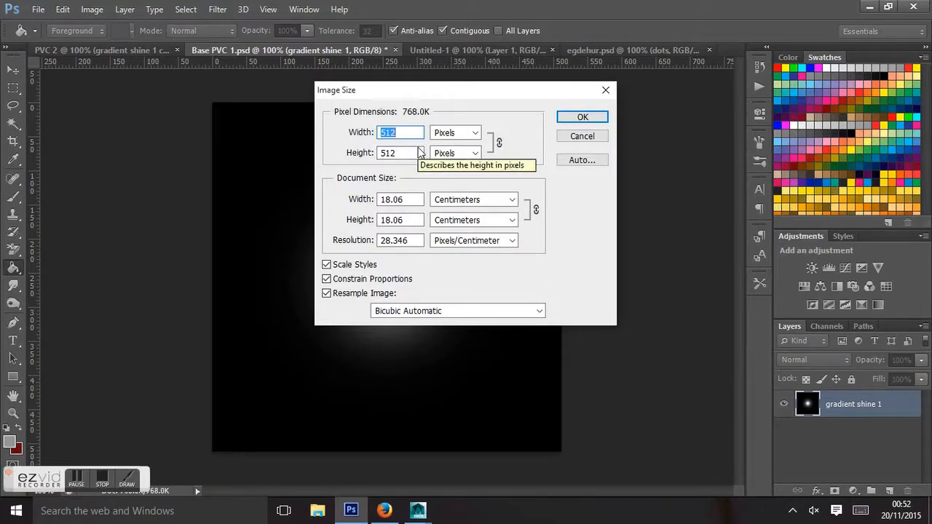
type("128")
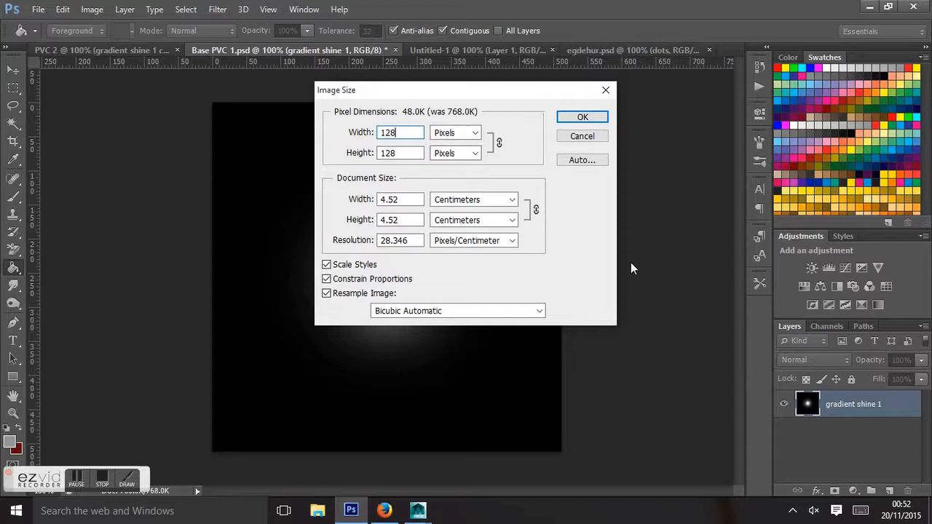
left_click(538, 310)
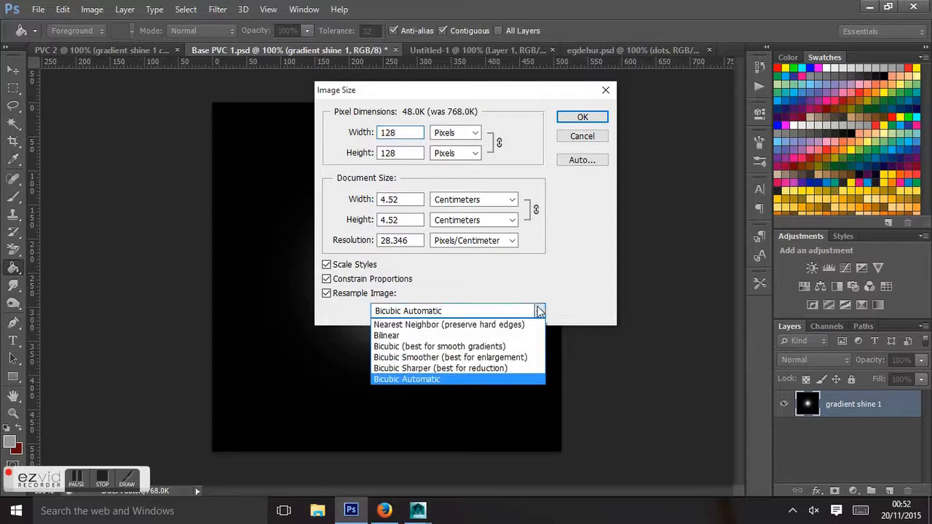
left_click(456, 367)
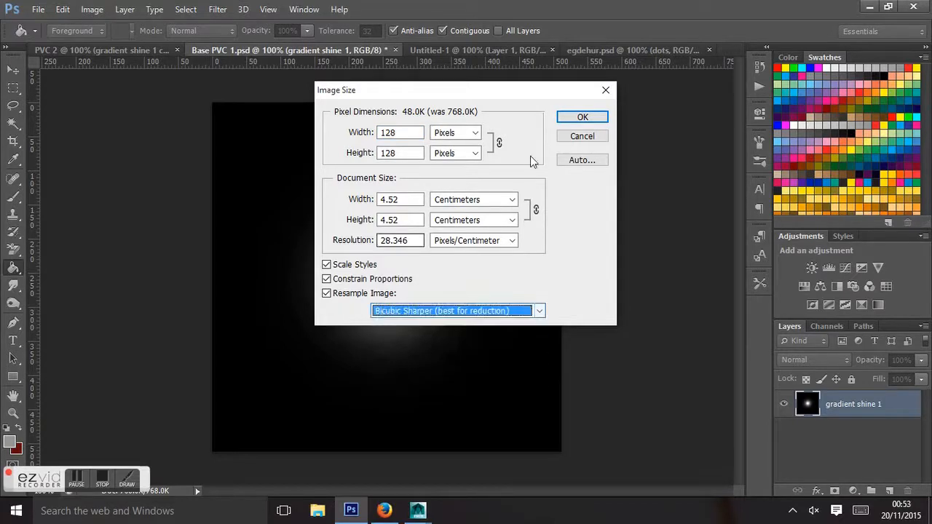
left_click(591, 120)
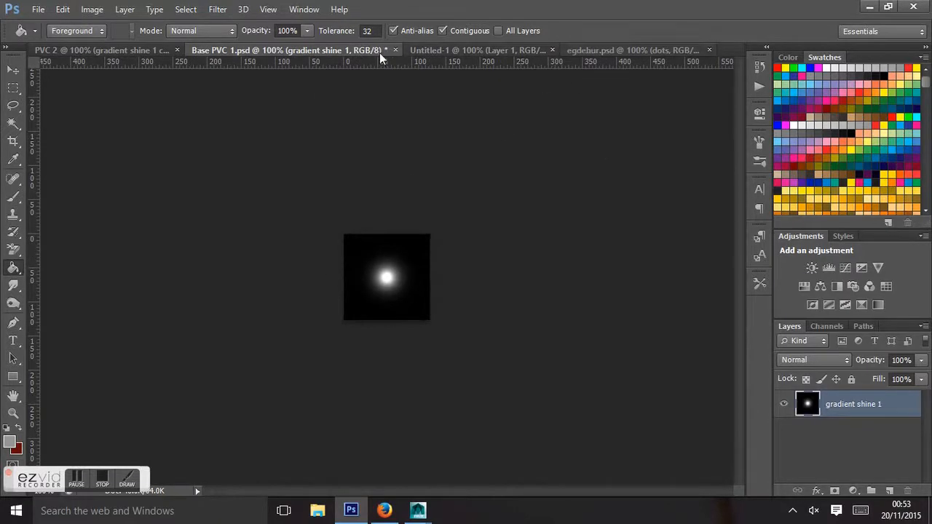
- Float the Base PVC 1.psd window and copy its gradient shine 1 image onto the centre of PVC 2, above Layer 1
left_click_drag(330, 50, 697, 7)
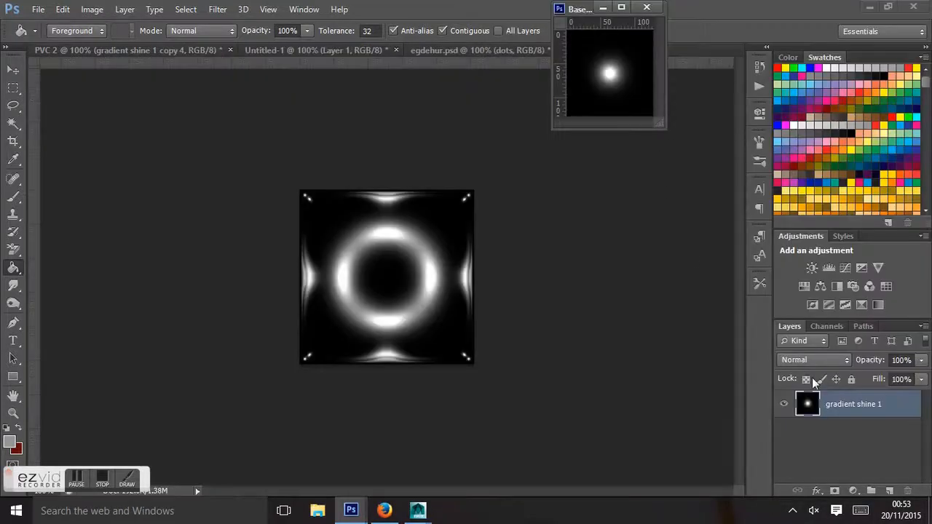
left_click(678, 396)
scroll(837, 444, "down", 2)
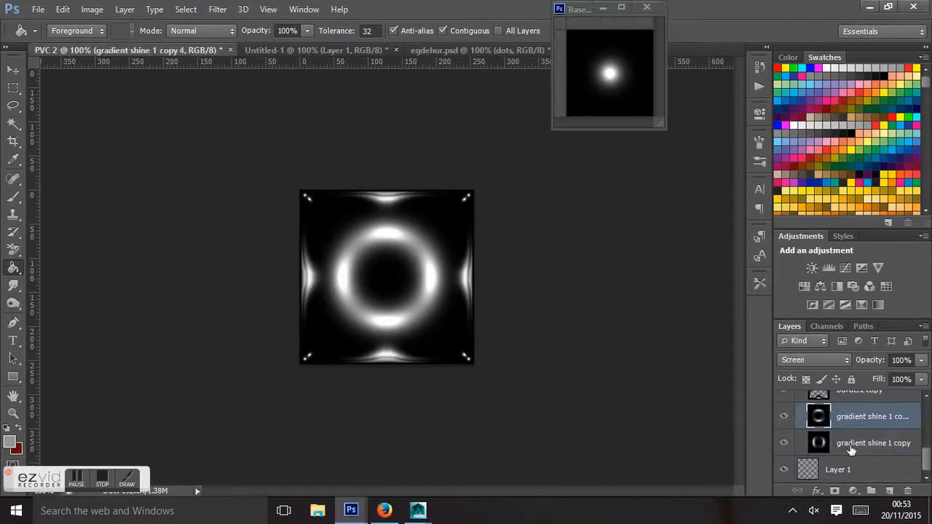
left_click(851, 465)
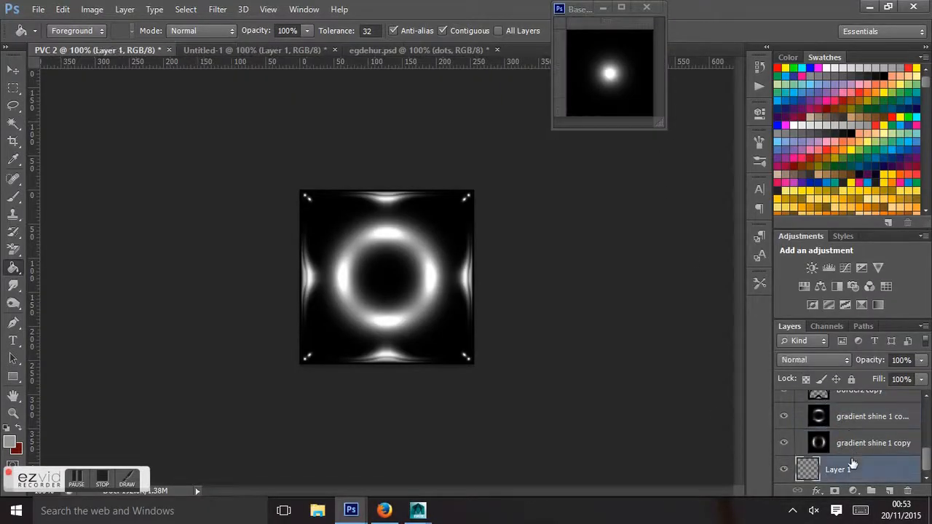
left_click(579, 100)
left_click(11, 70)
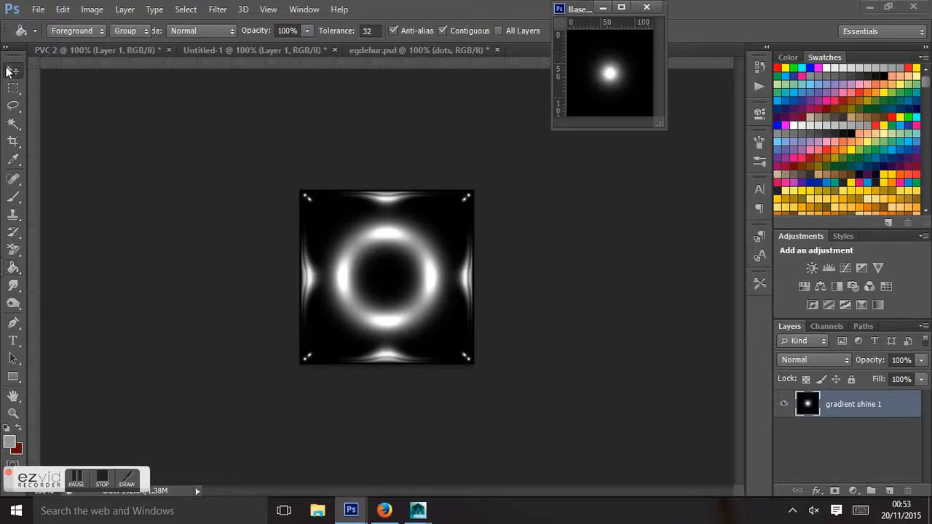
left_click_drag(610, 69, 381, 277)
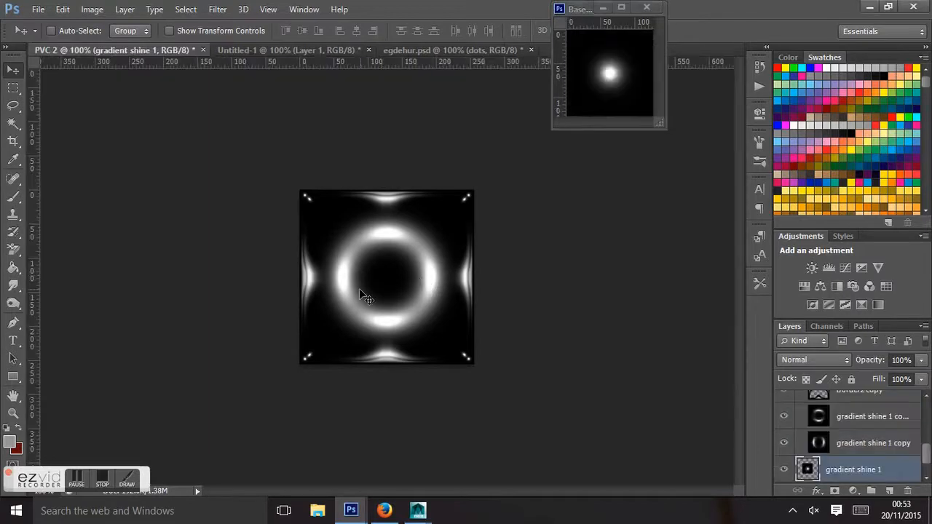
- Place the small gradient shine 1 layer above the ring layers in PVC 2 and blend it in Screen mode
left_click_drag(865, 463, 855, 403)
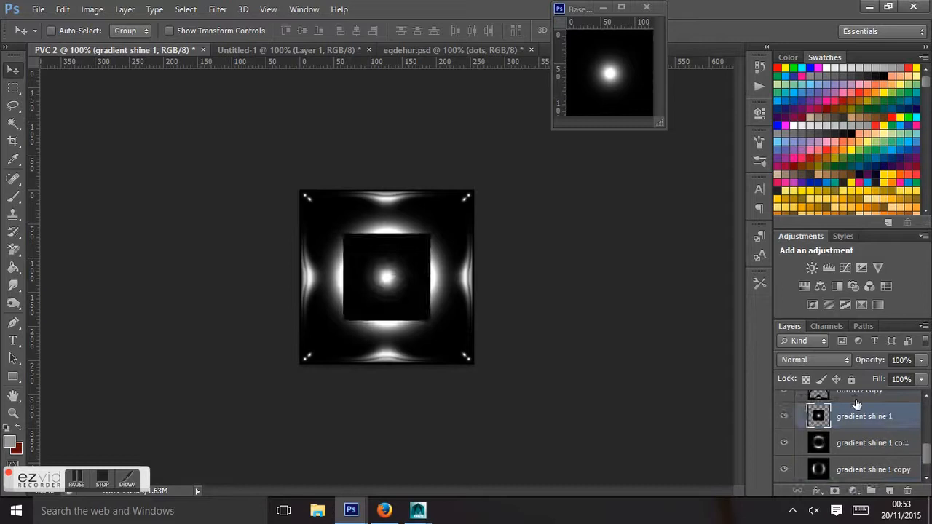
left_click(843, 358)
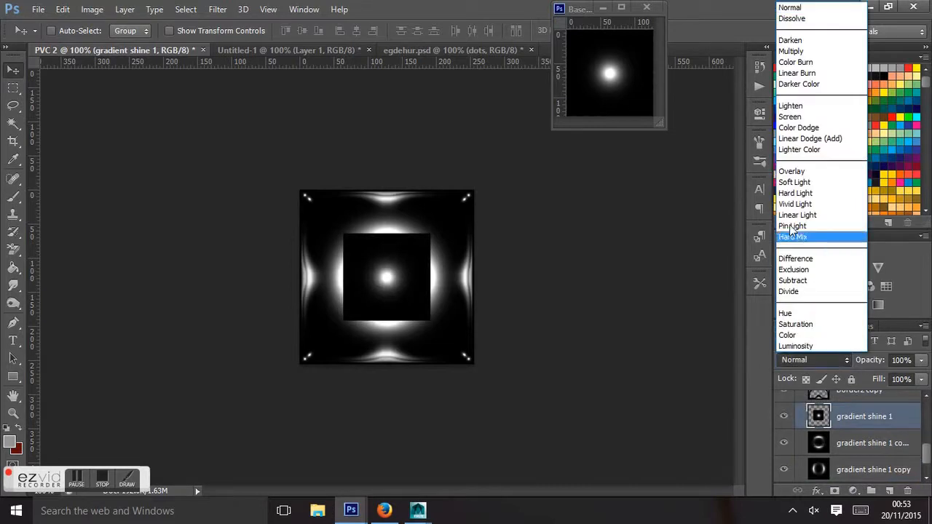
left_click(789, 116)
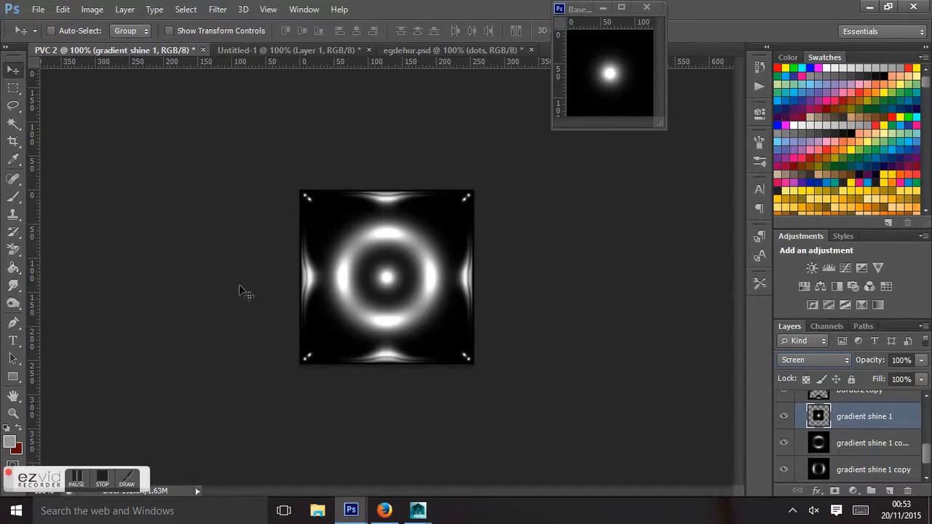
- Examine the egdehur.psd and Untitled-1 textures for comparison and return to PVC 2
left_click(404, 48)
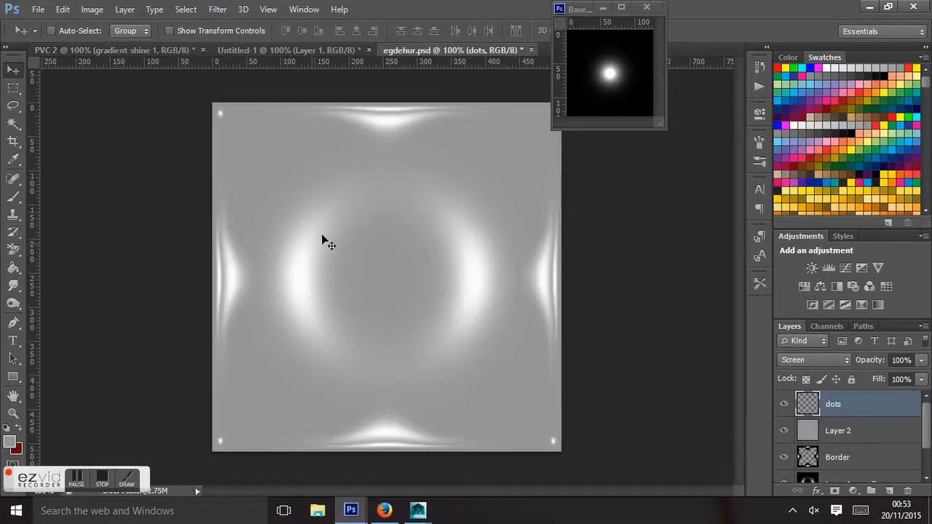
left_click(288, 50)
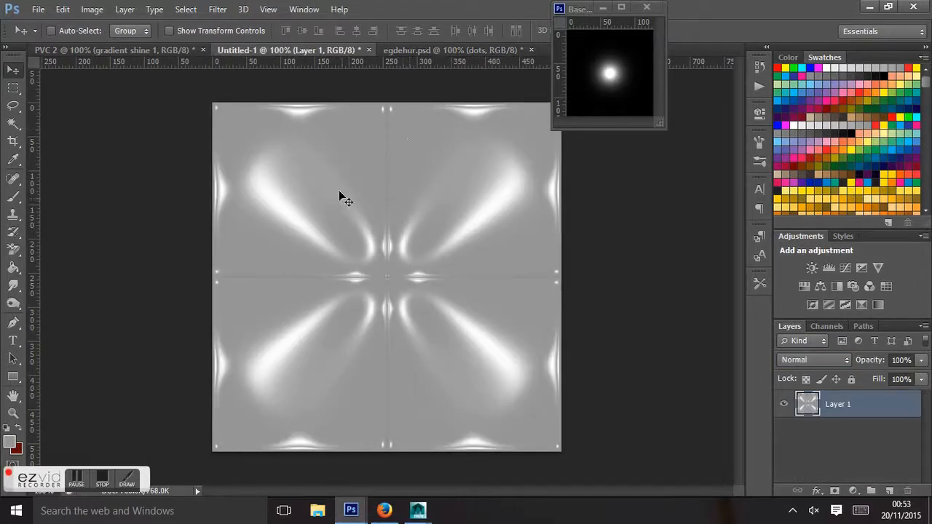
left_click(127, 51)
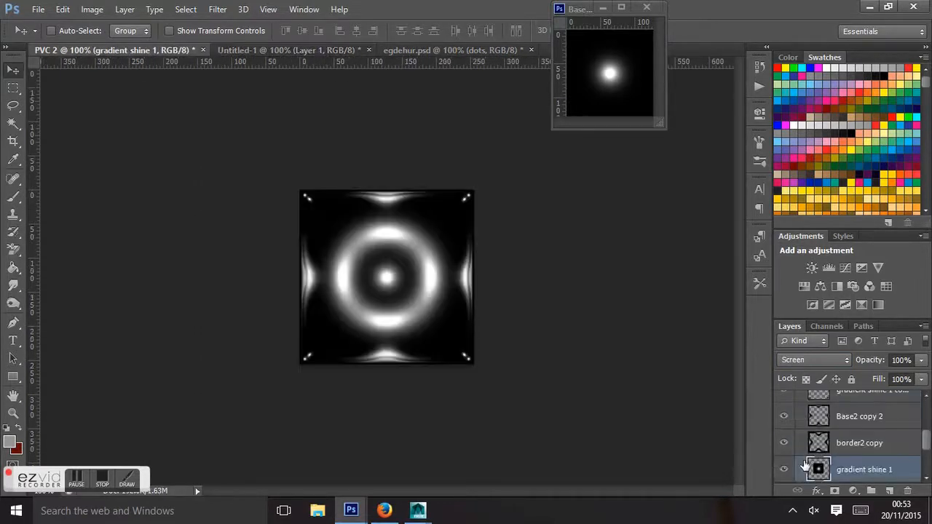
- Convert PVC 2's small gradient shine 1 layer to a smart object and merge all visible layers
right_click(844, 470)
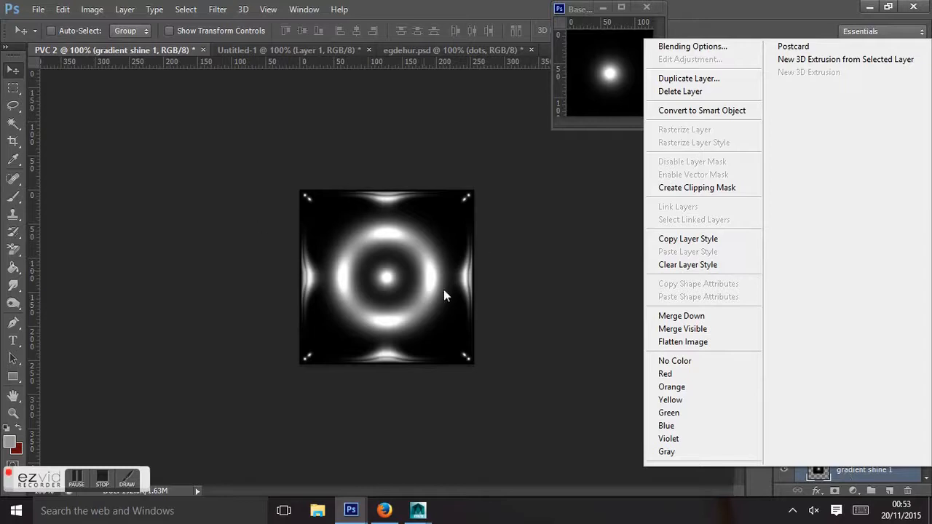
left_click(477, 408)
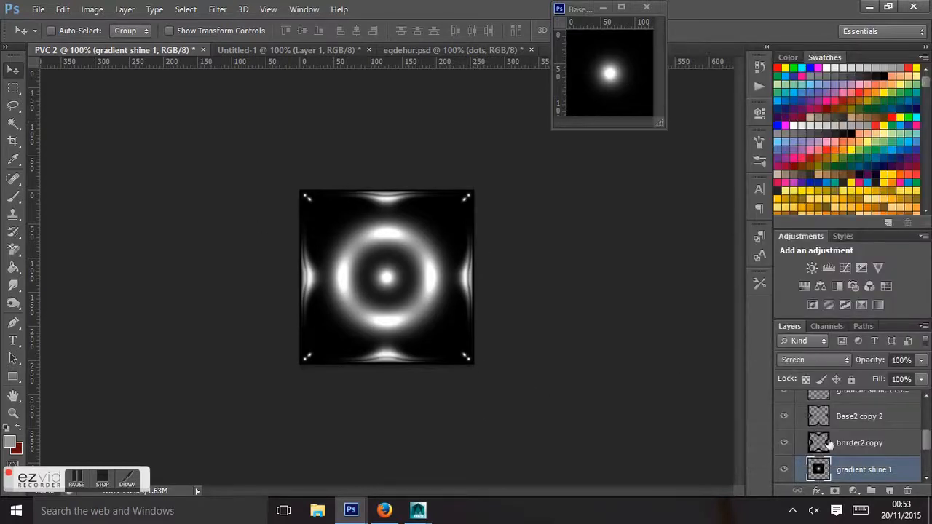
right_click(859, 470)
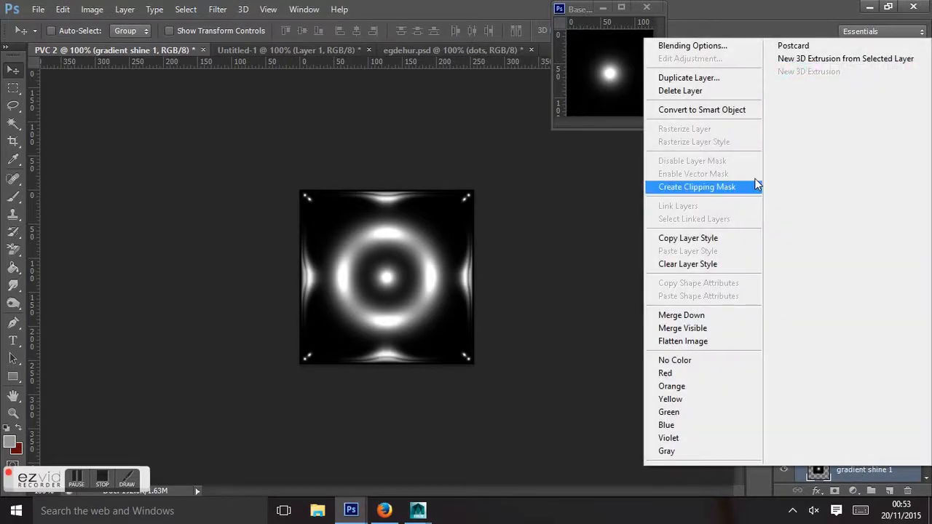
left_click(703, 111)
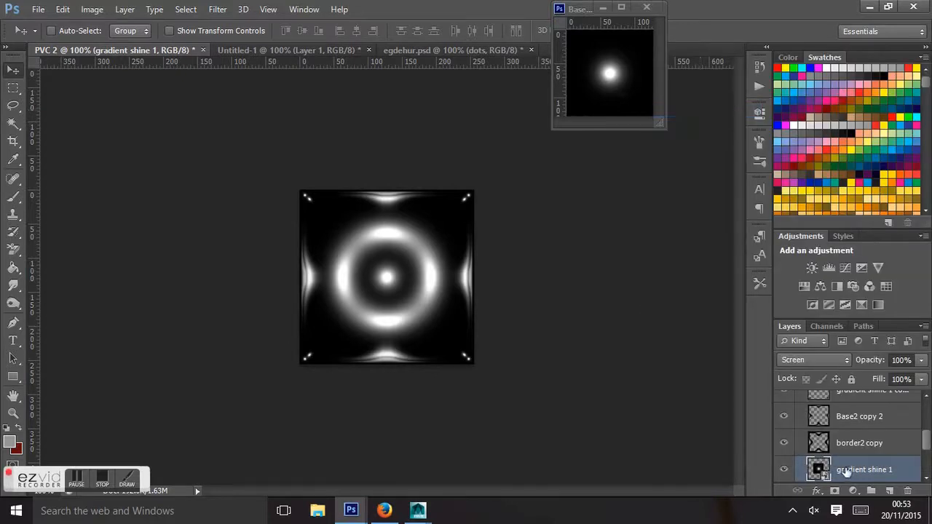
right_click(842, 472)
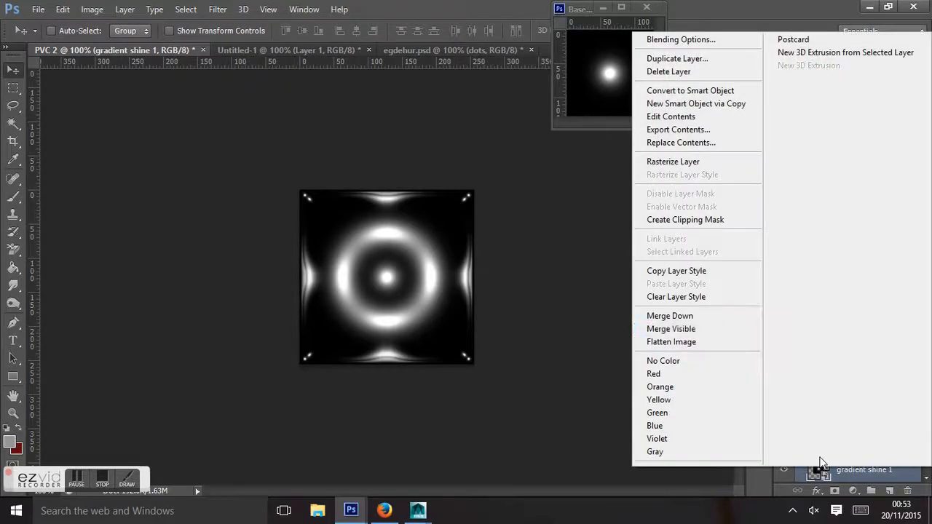
left_click(703, 329)
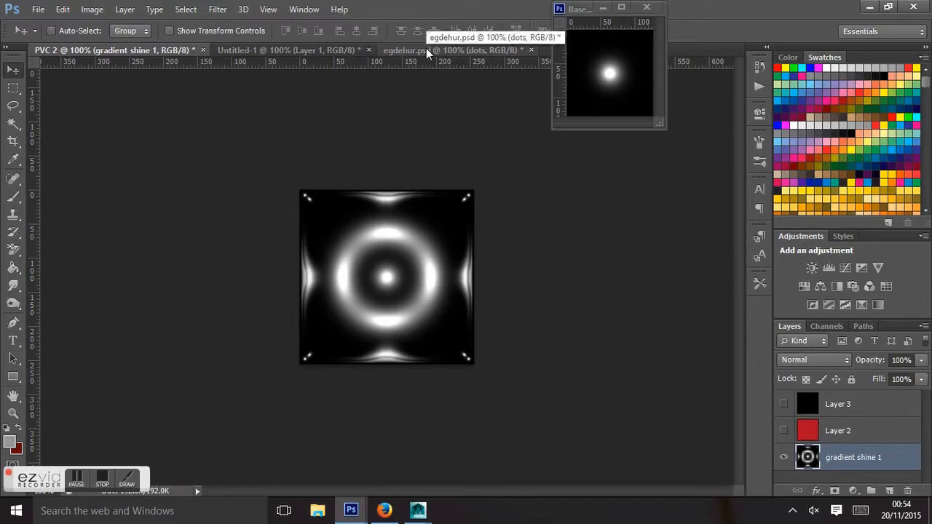
- Float the Untitled-1 and PVC 2 windows, dock Base PVC 1.psd and undo its image resize
left_click_drag(278, 51, 770, 25)
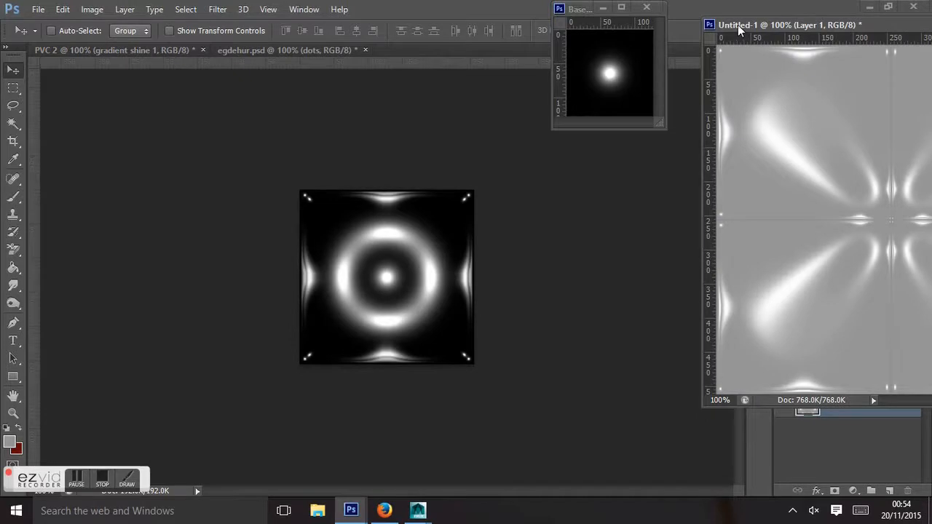
left_click_drag(104, 49, 880, 9)
left_click_drag(579, 8, 306, 110)
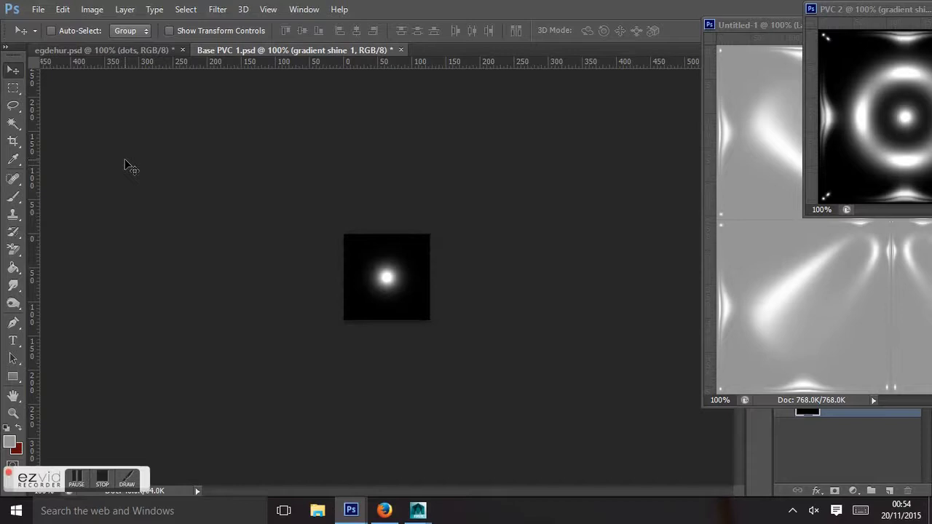
key("ctrl+z")
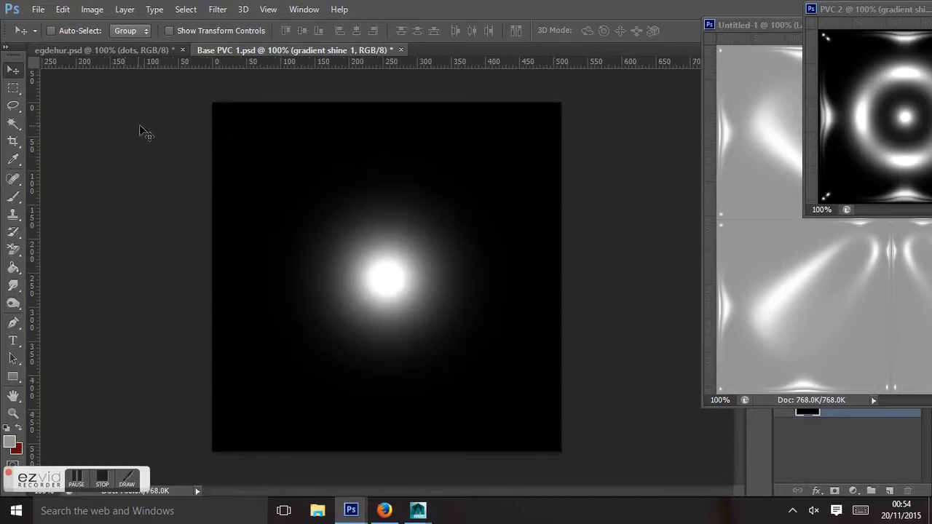
- Copy the PVC 2 shine image four times into Base PVC 1.psd, one copy filling each quadrant of the canvas
left_click(853, 75)
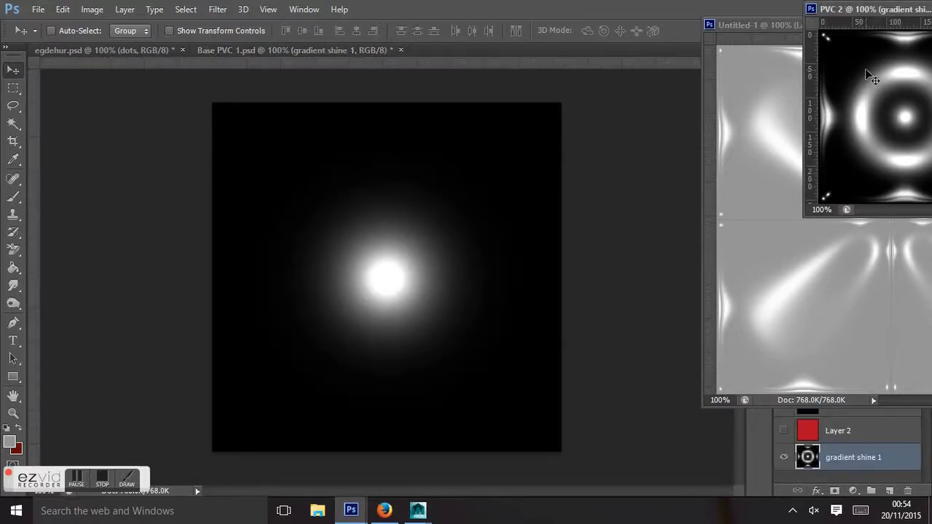
left_click_drag(866, 57, 273, 152)
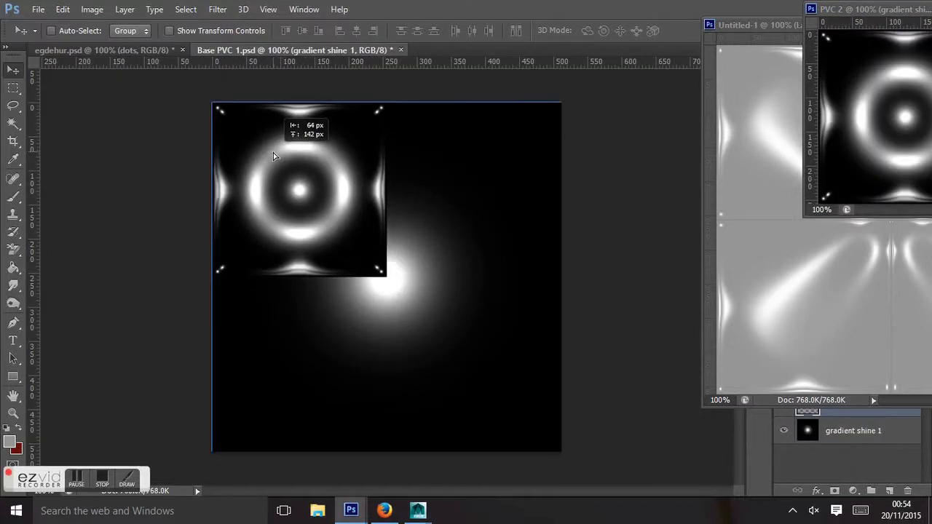
left_click(854, 114)
left_click_drag(854, 115, 261, 374)
left_click(838, 159)
left_click_drag(838, 158, 447, 212)
left_click_drag(874, 131, 472, 355)
- Dock the PVC 2 and Untitled-1 windows again and merge all visible layers of Base PVC 1.psd
left_click_drag(856, 9, 643, 51)
left_click_drag(762, 28, 544, 62)
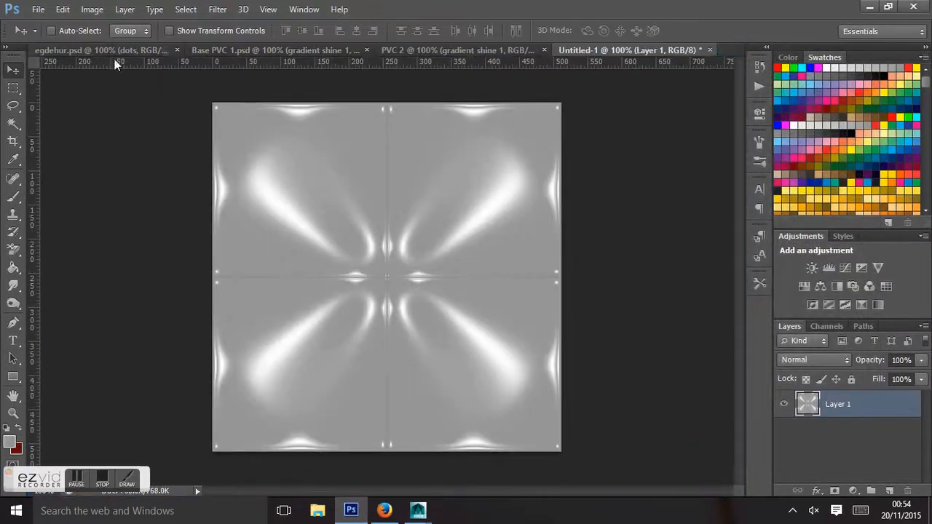
left_click(112, 51)
left_click(211, 49)
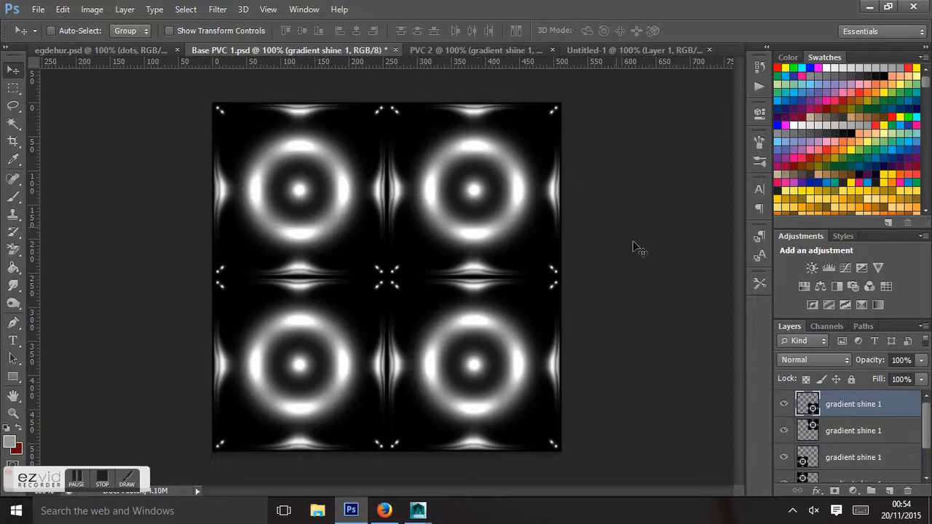
right_click(878, 460)
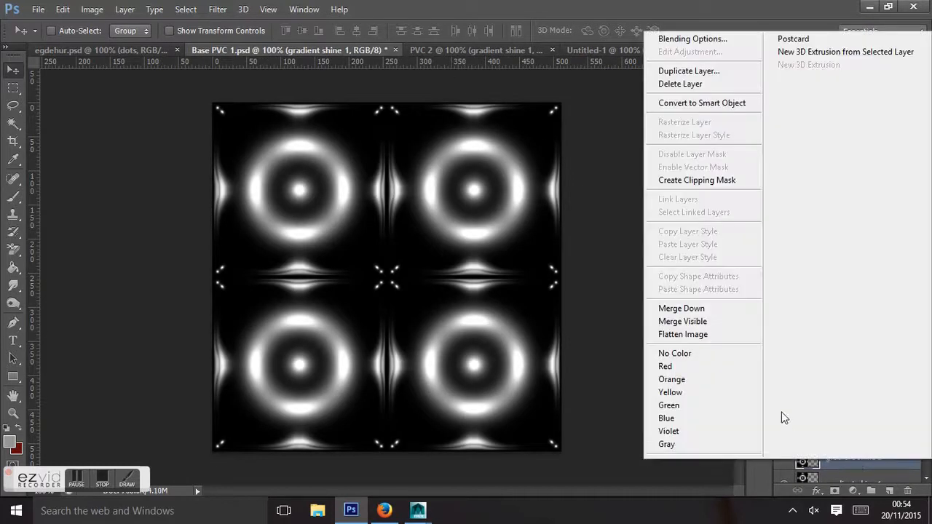
left_click(723, 323)
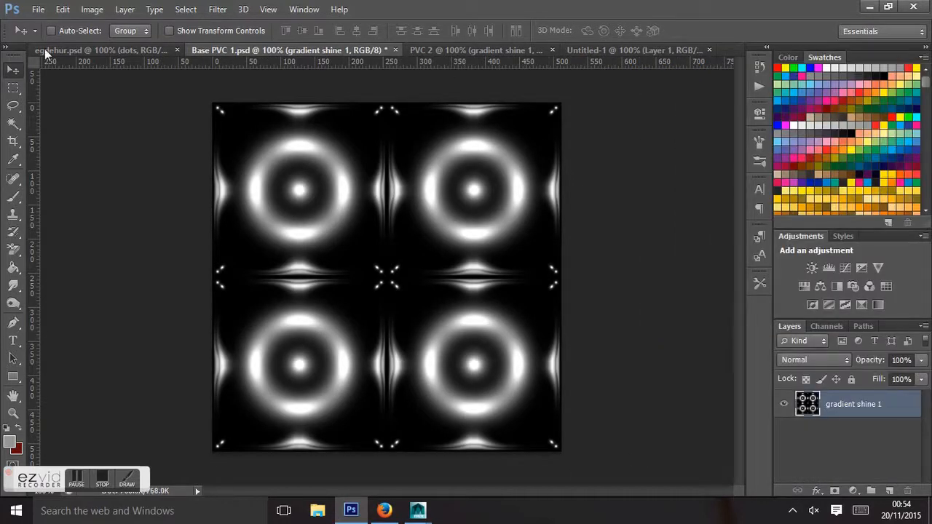
- Apply the Pinch distortion to the merged four-ring layer, pulling the rings inward toward the canvas centre
left_click(218, 9)
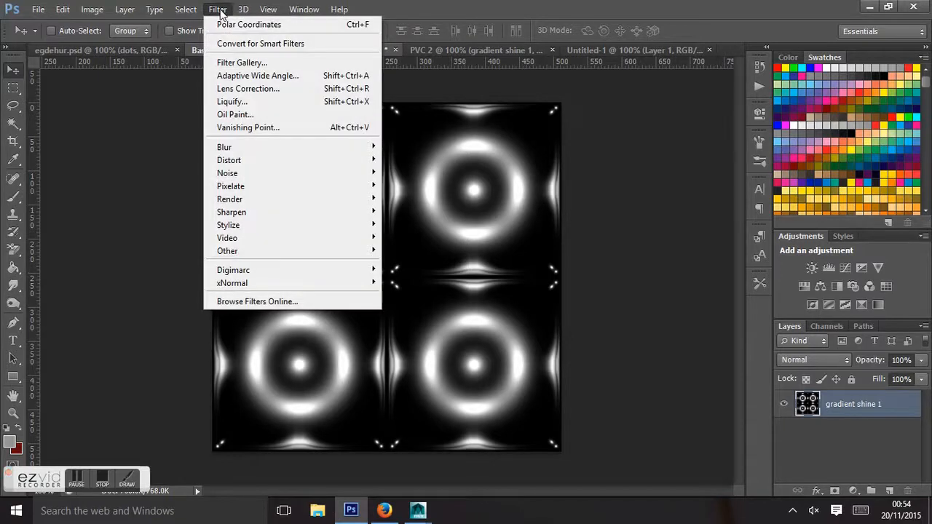
mouse_move(246, 151)
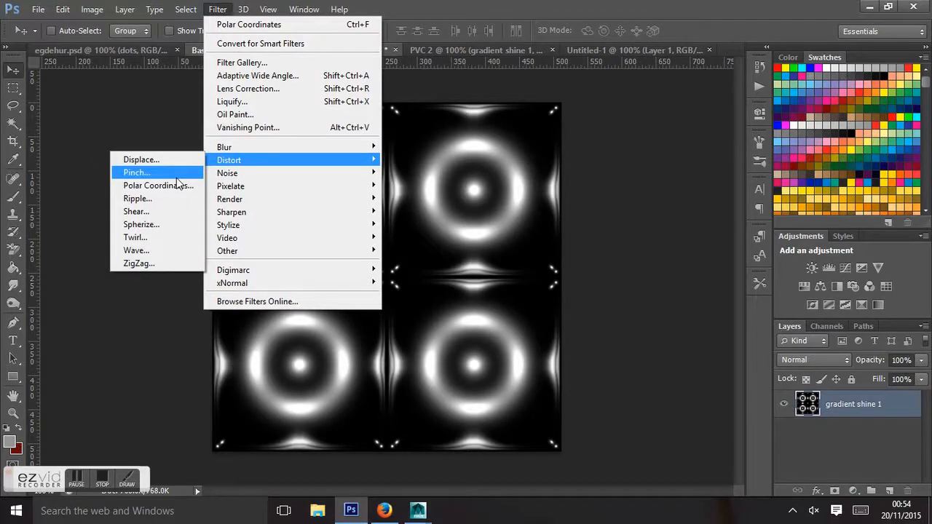
left_click(177, 175)
left_click_drag(790, 319, 673, 318)
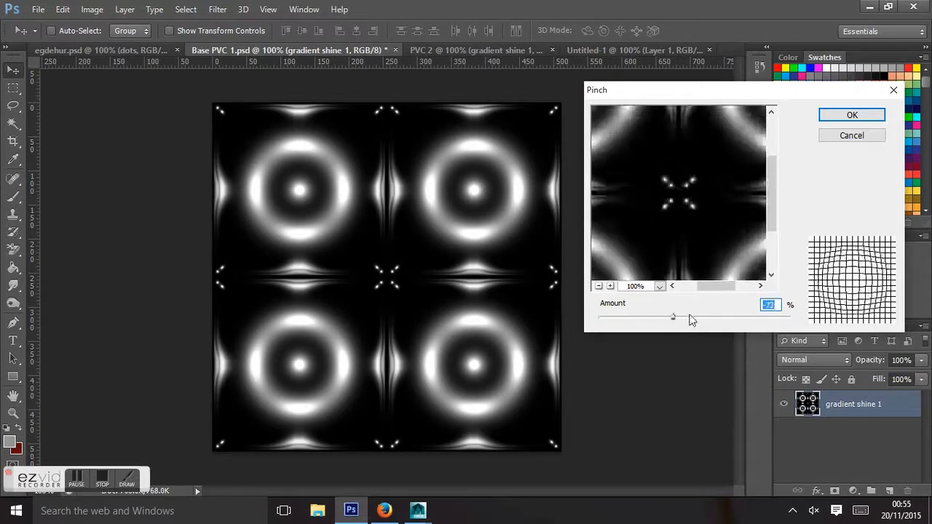
left_click(851, 115)
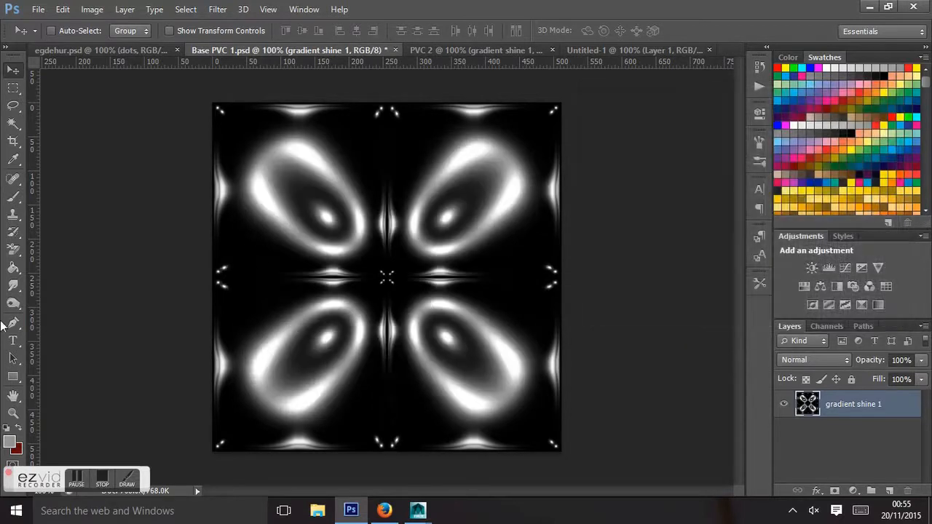
- Repeat the Pinch filter several times on the pattern and undo the excess applications, keeping only one repeat
left_click(216, 9)
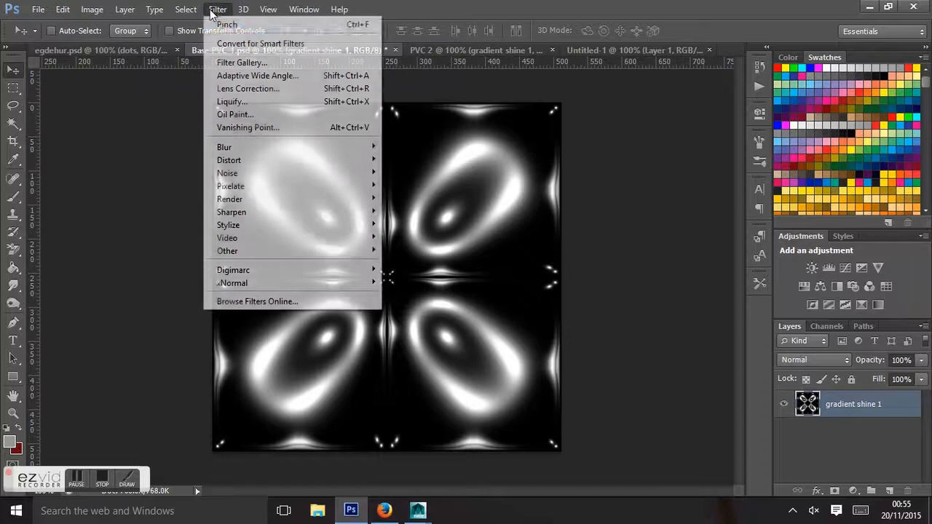
left_click(231, 23)
left_click(217, 10)
left_click(228, 23)
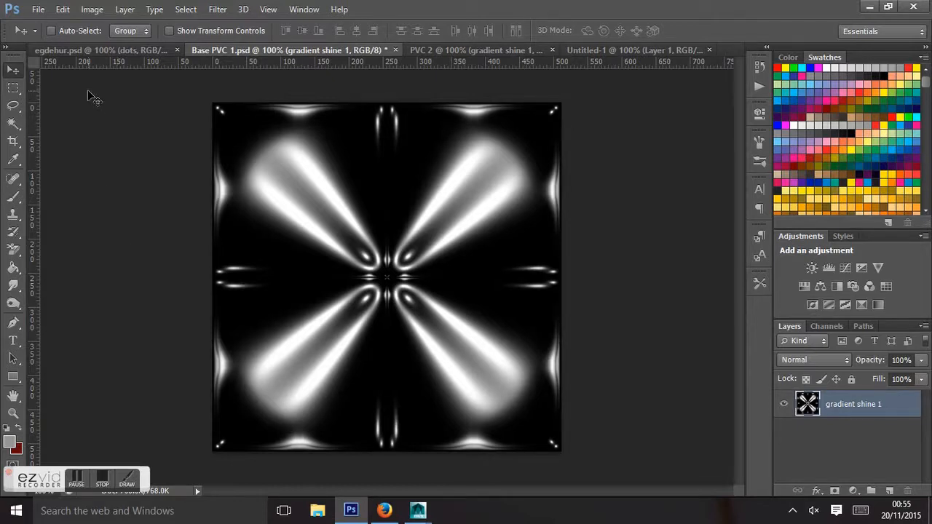
key("ctrl+f")
key("ctrl+f")
key("ctrl+z")
key("ctrl+z")
key("ctrl+z")
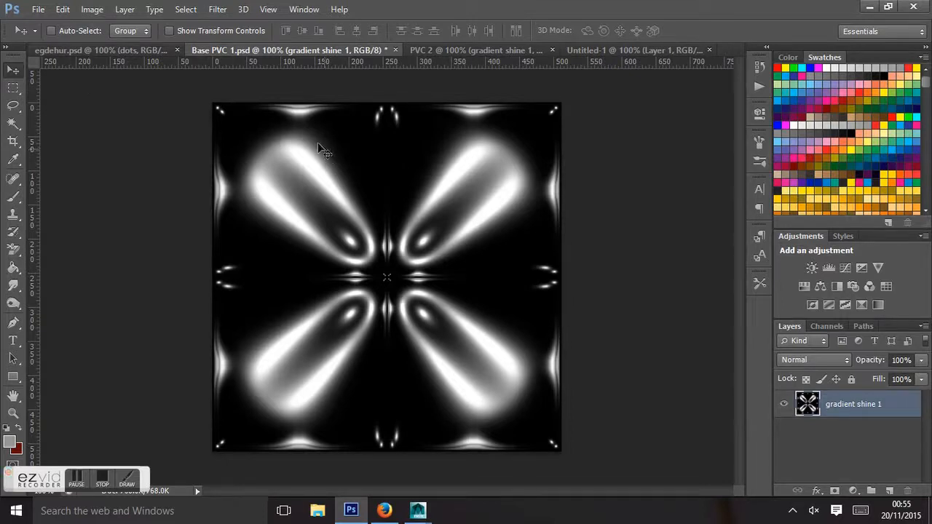
- Add a new layer in Screen mode above the pinched shine pattern and fill it with the grey foreground colour
left_click(215, 9)
mouse_move(125, 10)
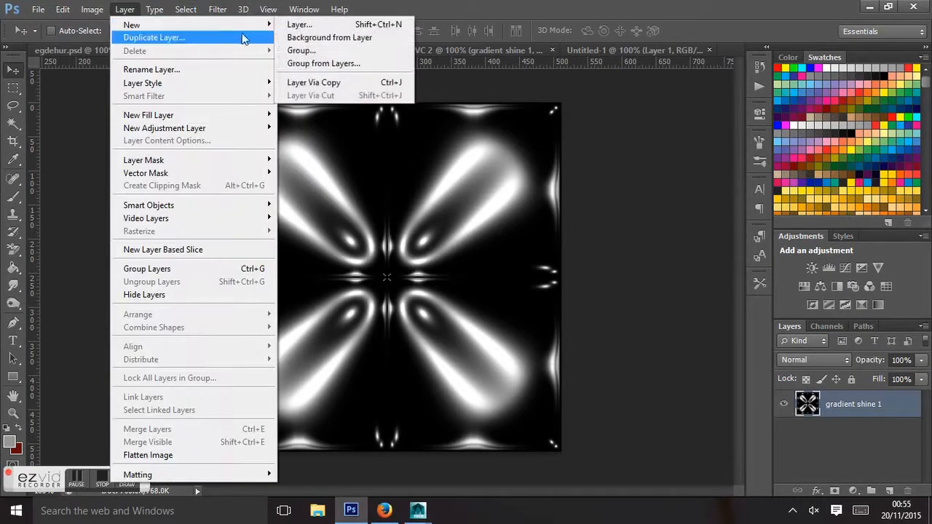
left_click(299, 25)
left_click(446, 216)
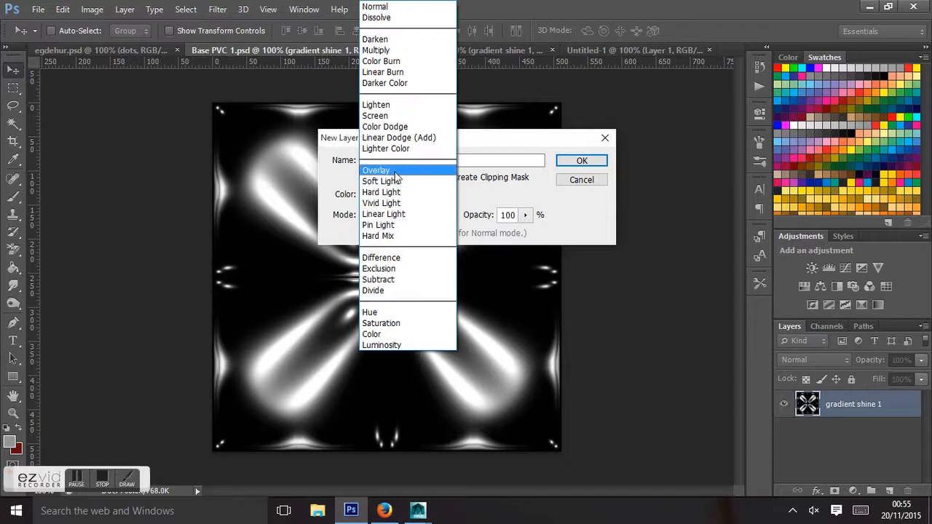
left_click(380, 116)
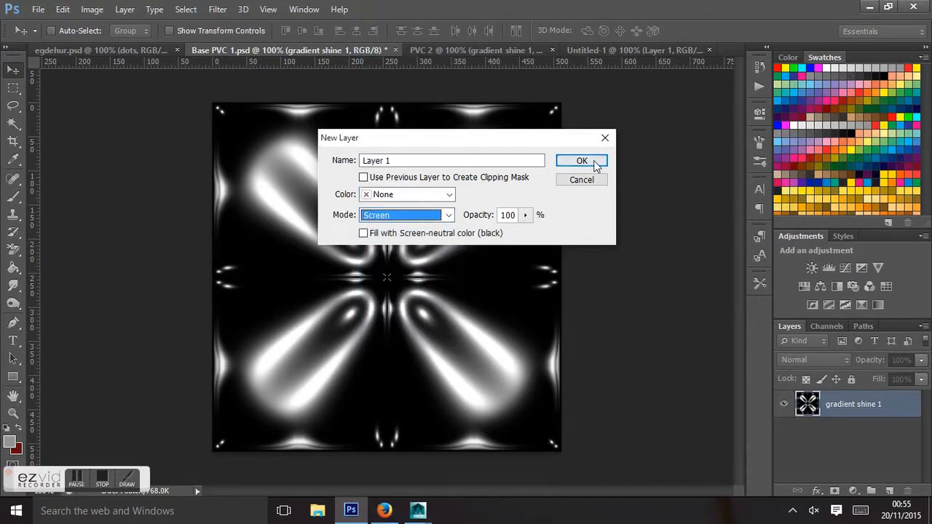
left_click(597, 161)
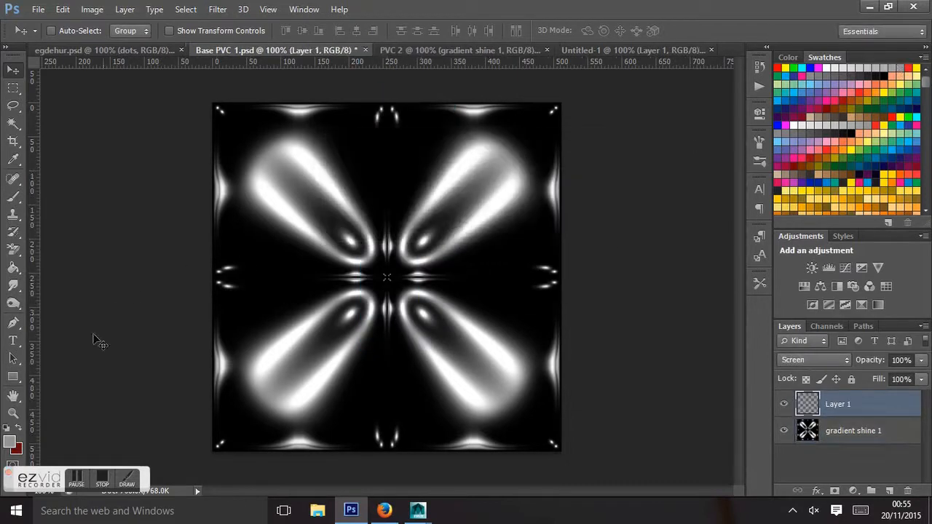
left_click(13, 268)
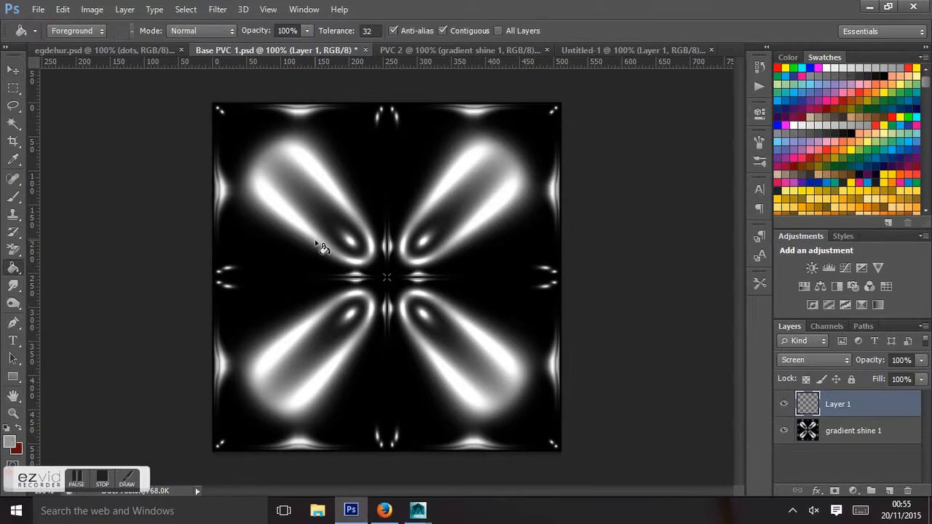
left_click(323, 248)
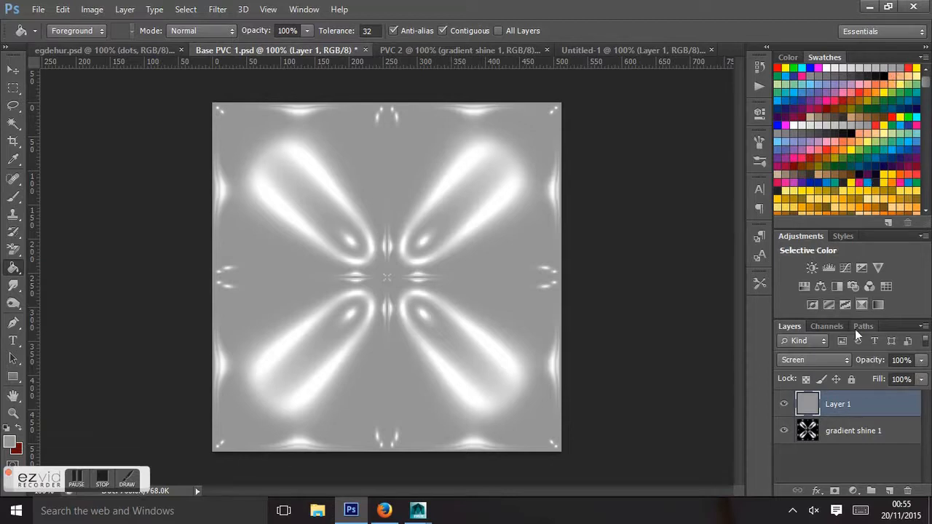
- Try Soft Light on the grey layer before setting its blend mode to Multiply, and hide and show it to compare the effect
left_click(840, 359)
left_click(809, 179)
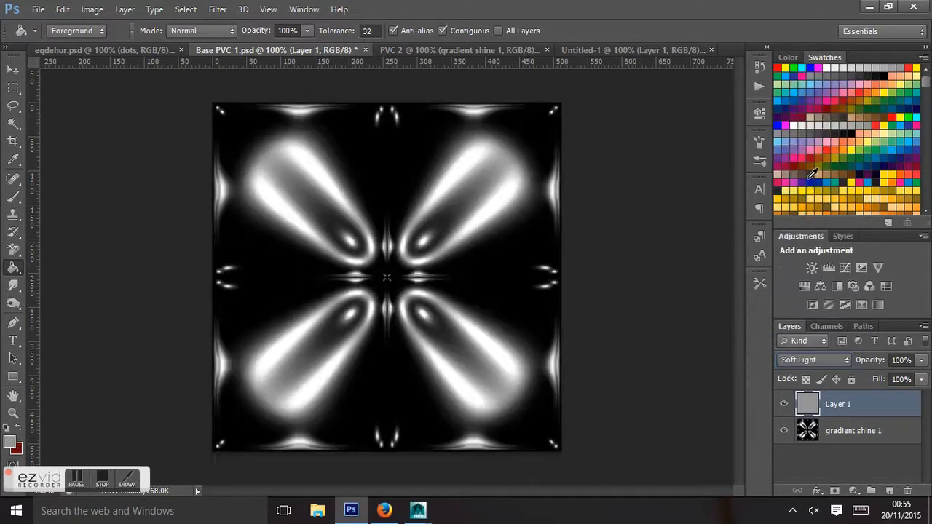
left_click(843, 360)
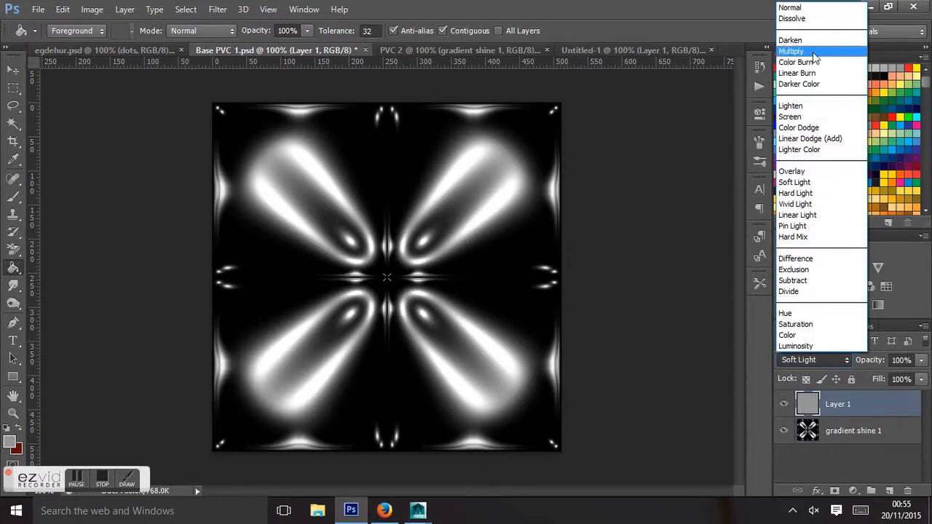
left_click(813, 51)
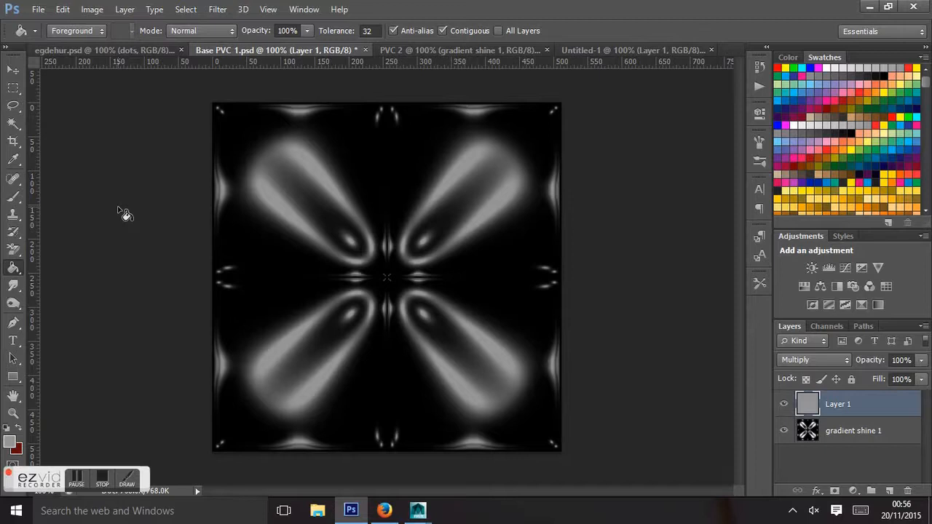
left_click(783, 404)
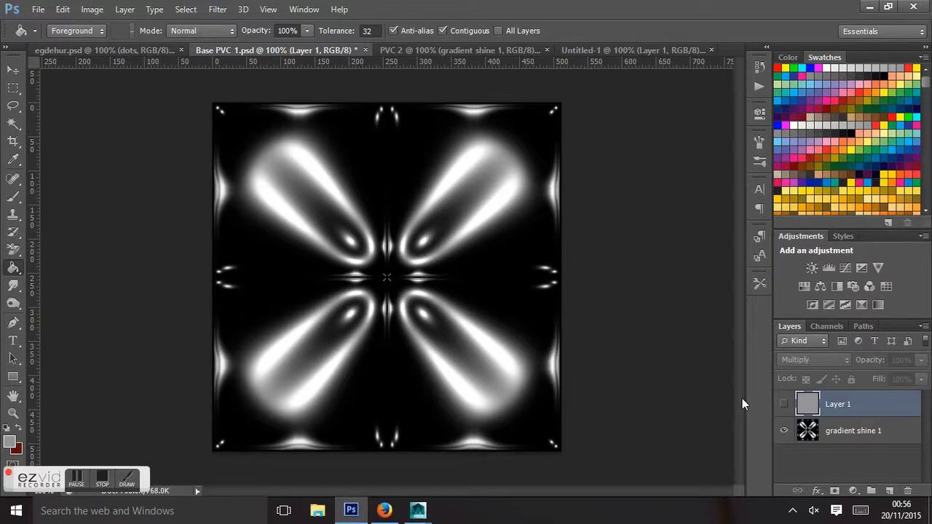
left_click(784, 406)
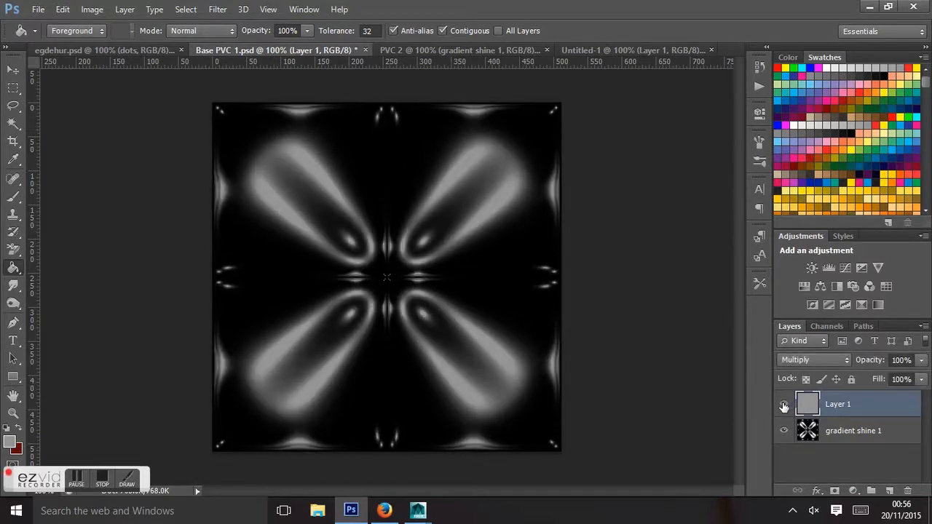